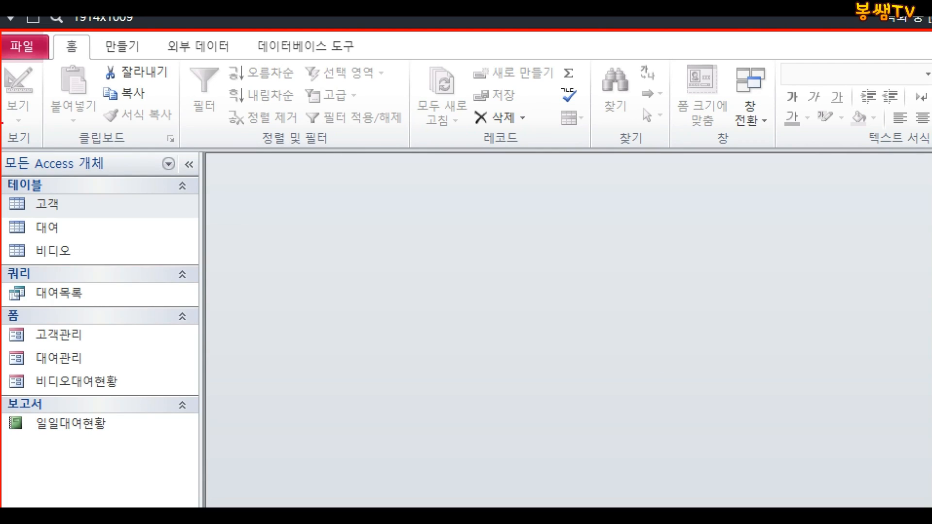
mouse_move(283, 137)
left_mouse_down()
mouse_move(122, 217)
mouse_move(267, 250)
left_mouse_up()
left_click_drag(313, 94, 368, 94)
mouse_move(327, 102)
left_mouse_down()
mouse_move(325, 129)
mouse_move(383, 133)
left_mouse_up()
mouse_move(384, 123)
left_mouse_down()
mouse_move(424, 117)
mouse_move(424, 141)
left_mouse_up()
left_click_drag(434, 115, 440, 160)
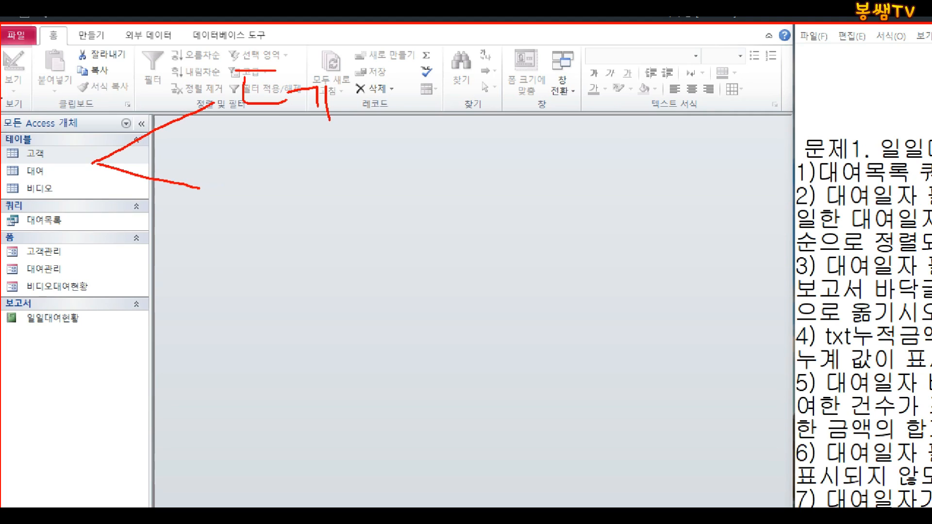
left_click_drag(216, 168, 258, 169)
mouse_move(217, 170)
left_mouse_down()
mouse_move(243, 190)
mouse_move(267, 182)
left_mouse_up()
left_click_drag(280, 154, 286, 186)
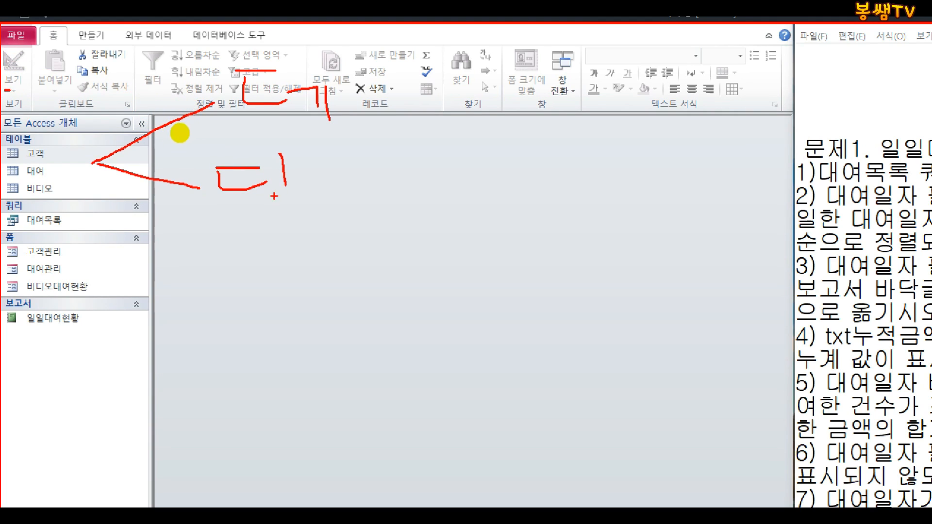
mouse_move(130, 272)
left_mouse_down()
mouse_move(232, 245)
mouse_move(194, 290)
mouse_move(222, 300)
left_mouse_up()
mouse_move(254, 216)
left_mouse_down()
mouse_move(306, 215)
mouse_move(285, 238)
left_mouse_up()
left_click_drag(301, 214, 309, 236)
left_click_drag(308, 236, 294, 253)
mouse_move(294, 252)
left_mouse_down()
mouse_move(316, 249)
mouse_move(321, 275)
left_mouse_up()
left_click_drag(315, 245, 323, 275)
mouse_move(264, 296)
left_mouse_down()
mouse_move(316, 297)
mouse_move(324, 327)
left_mouse_up()
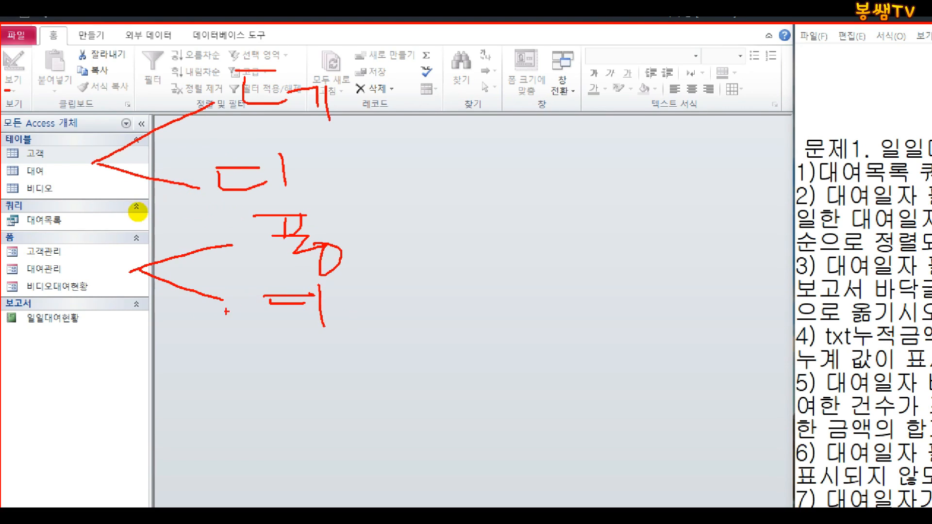
mouse_move(108, 326)
left_mouse_down()
mouse_move(216, 348)
mouse_move(152, 422)
left_mouse_up()
mouse_move(233, 326)
left_mouse_down()
mouse_move(258, 326)
mouse_move(297, 366)
left_mouse_up()
mouse_move(206, 420)
left_mouse_down()
mouse_move(256, 437)
mouse_move(258, 455)
left_mouse_up()
left_click_drag(273, 421, 266, 474)
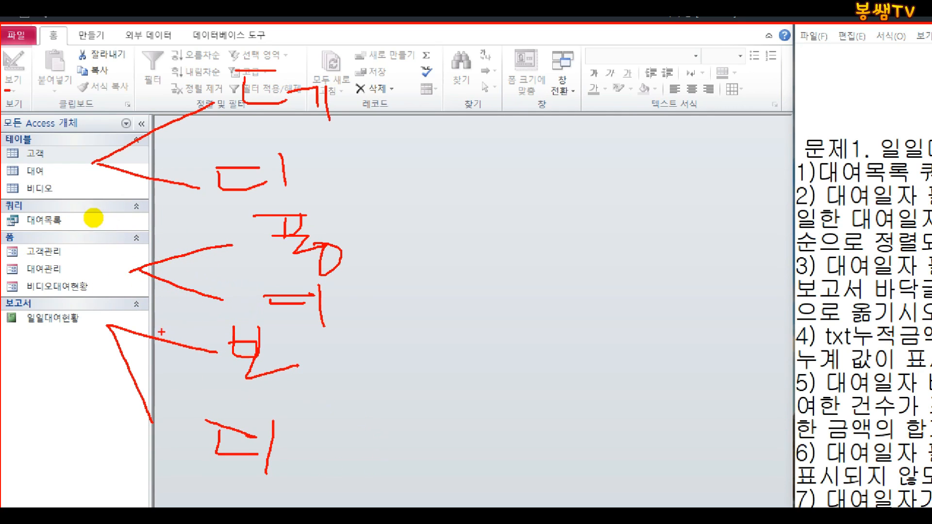
mouse_move(108, 326)
left_mouse_down()
mouse_move(298, 412)
mouse_move(321, 403)
mouse_move(386, 439)
mouse_move(389, 399)
mouse_move(404, 412)
left_mouse_up()
mouse_move(399, 413)
left_mouse_down()
mouse_move(419, 415)
mouse_move(432, 438)
left_mouse_up()
left_click_drag(443, 413, 470, 438)
mouse_move(480, 404)
left_mouse_down()
mouse_move(484, 418)
mouse_move(502, 416)
left_mouse_up()
mouse_move(502, 399)
left_mouse_down()
mouse_move(503, 432)
mouse_move(522, 429)
left_mouse_up()
mouse_move(538, 388)
left_mouse_down()
mouse_move(528, 421)
mouse_move(565, 430)
mouse_move(574, 417)
left_mouse_up()
left_click_drag(582, 388, 589, 439)
left_click_drag(603, 453, 328, 445)
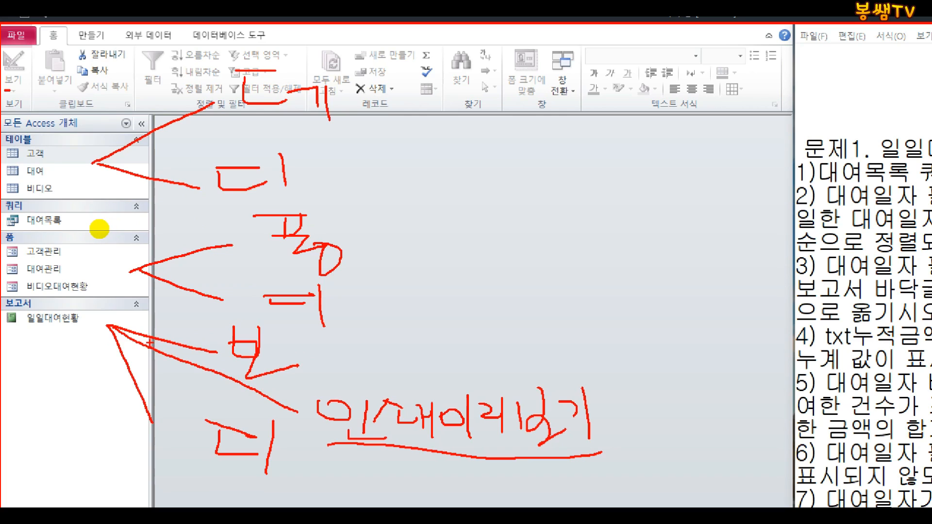
left_click_drag(298, 330, 227, 364)
left_click_drag(222, 333, 311, 371)
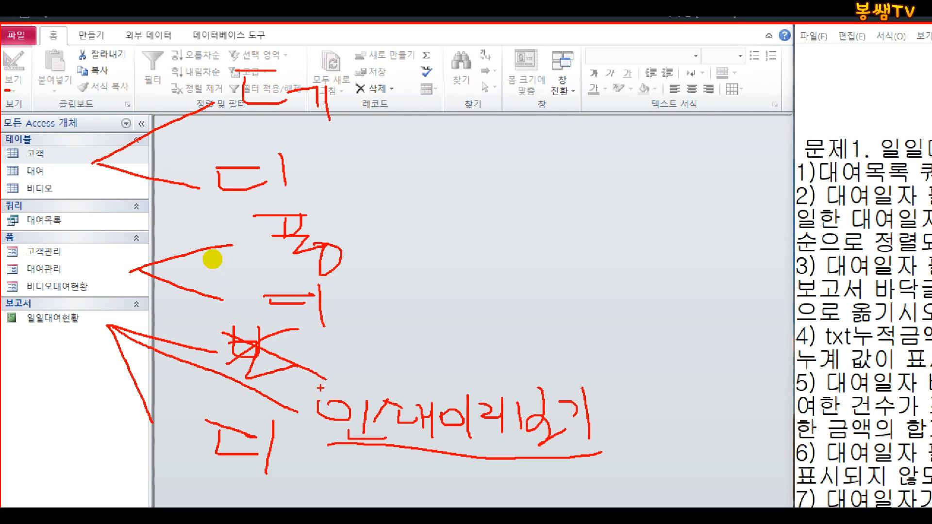
left_click_drag(312, 384, 636, 447)
left_click_drag(181, 408, 313, 477)
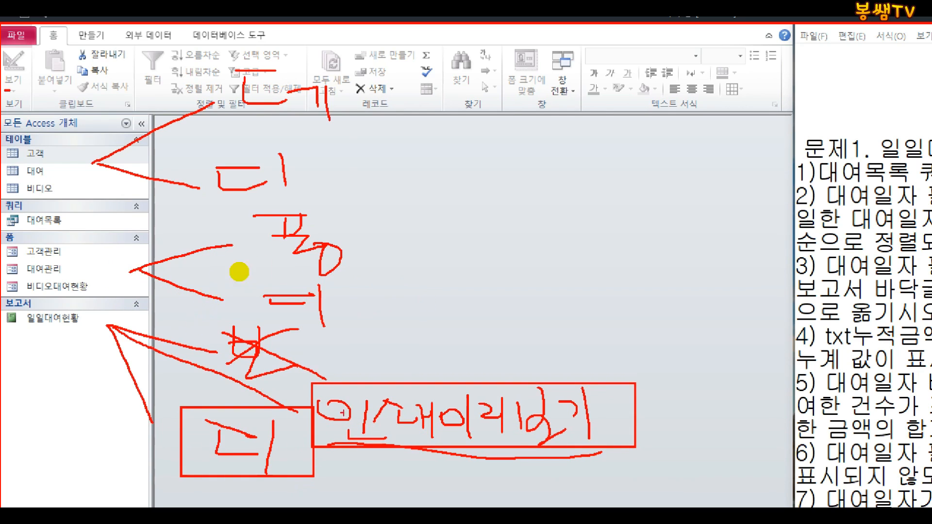
left_click_drag(731, 310, 535, 353)
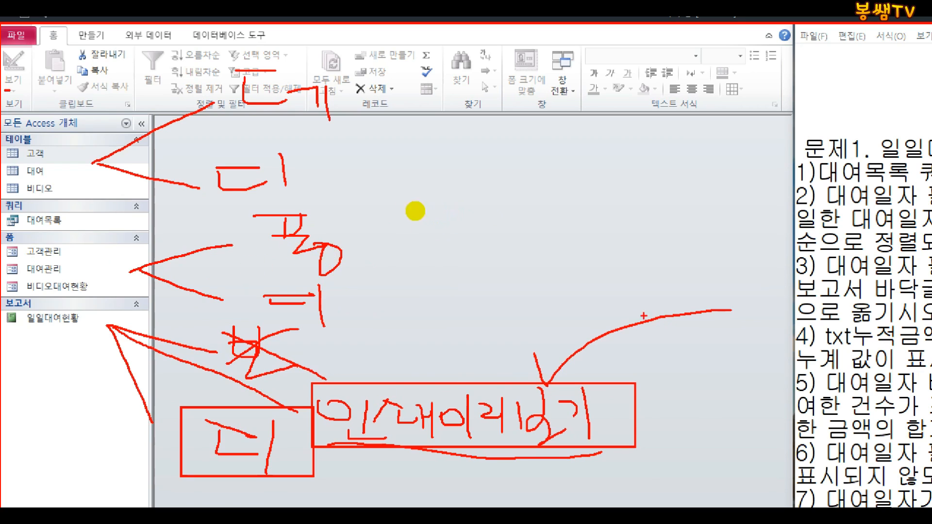
left_click_drag(614, 354, 550, 381)
mouse_move(294, 476)
left_mouse_down()
mouse_move(349, 499)
mouse_move(418, 500)
left_mouse_up()
mouse_move(338, 476)
left_mouse_down()
mouse_move(316, 470)
mouse_move(281, 498)
left_mouse_up()
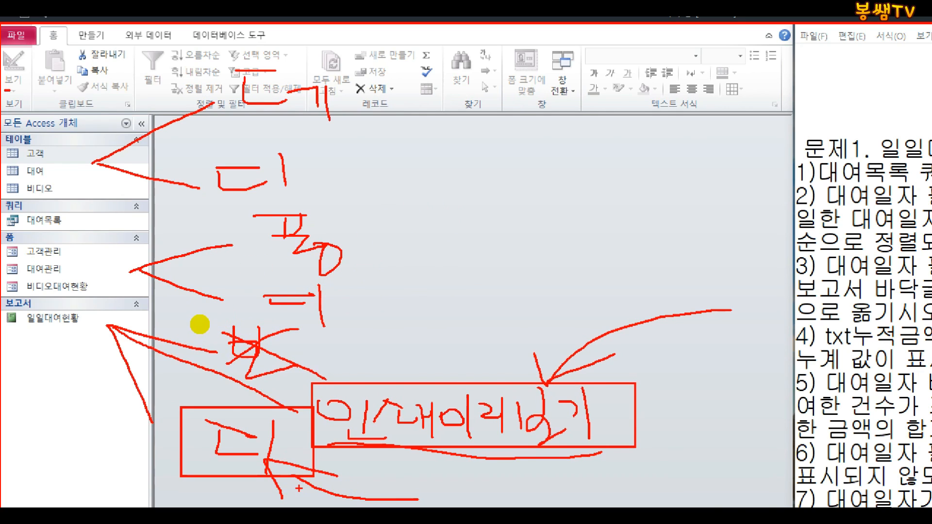
key("Escape")
Step: Open the 일일대여현황 report to view its current output, and close it again
right_click(69, 318)
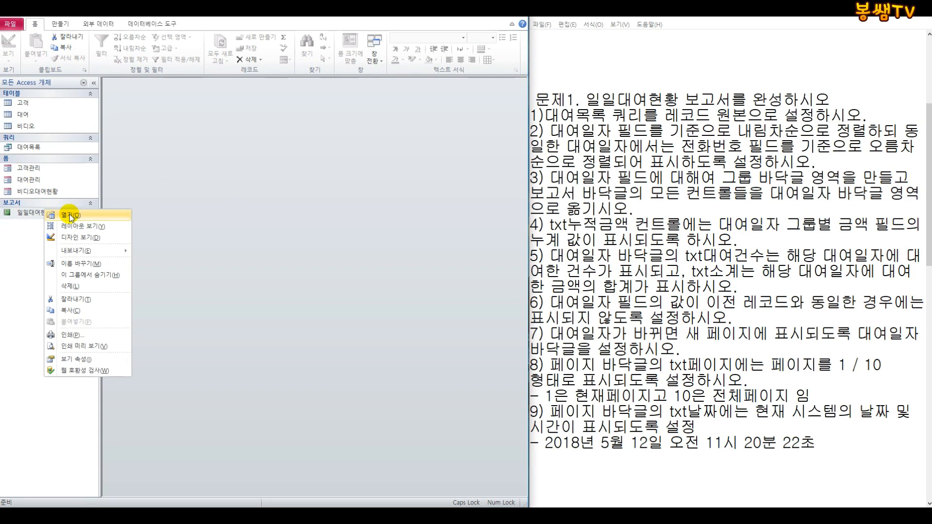
left_click(69, 214)
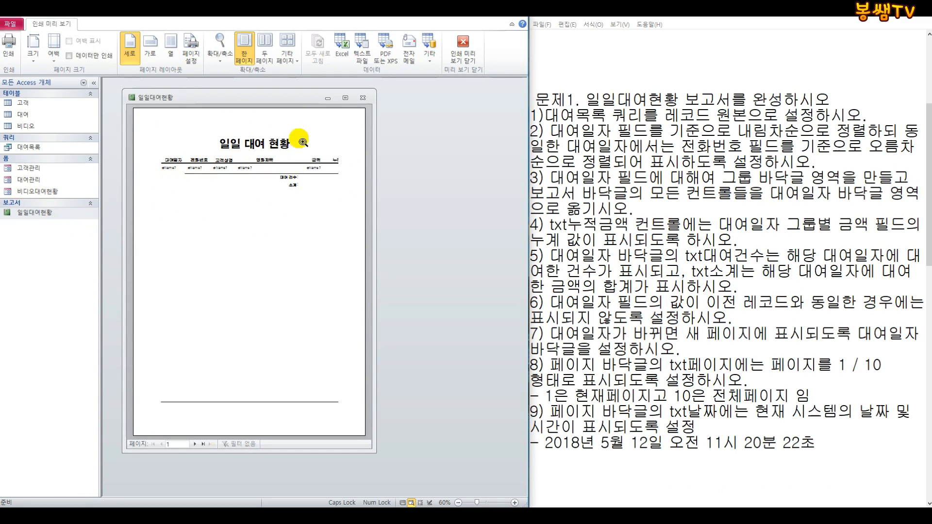
left_click(361, 99)
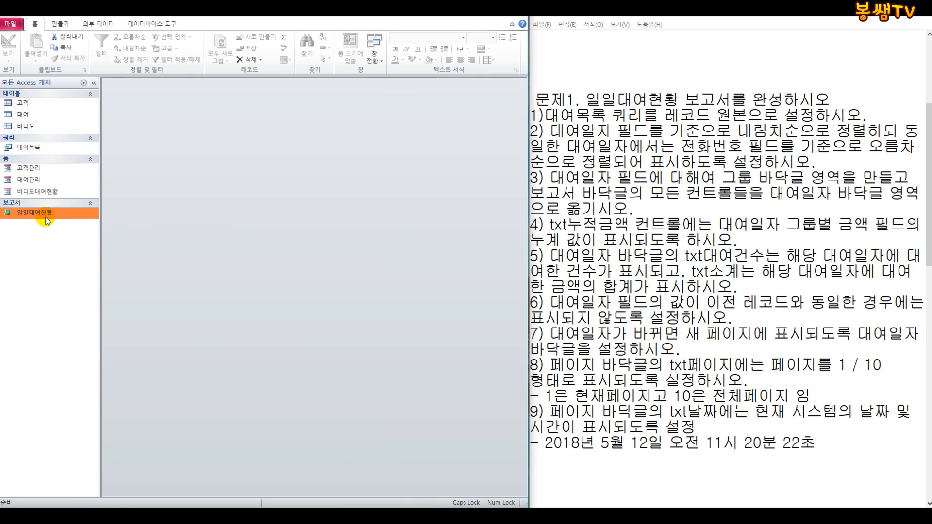
Step: Open the 일일대여현황 report in design view and reposition its window within the workspace
right_click(47, 215)
left_click(68, 246)
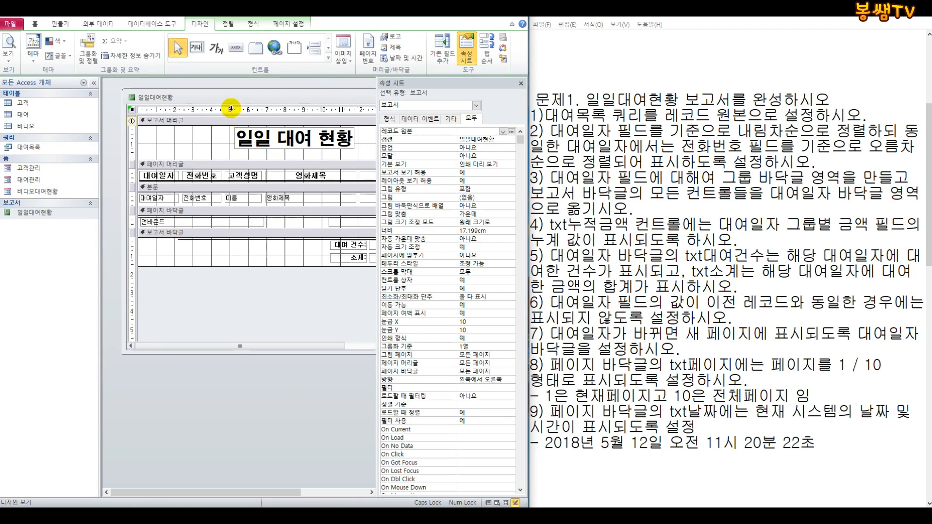
left_click_drag(204, 97, 184, 96)
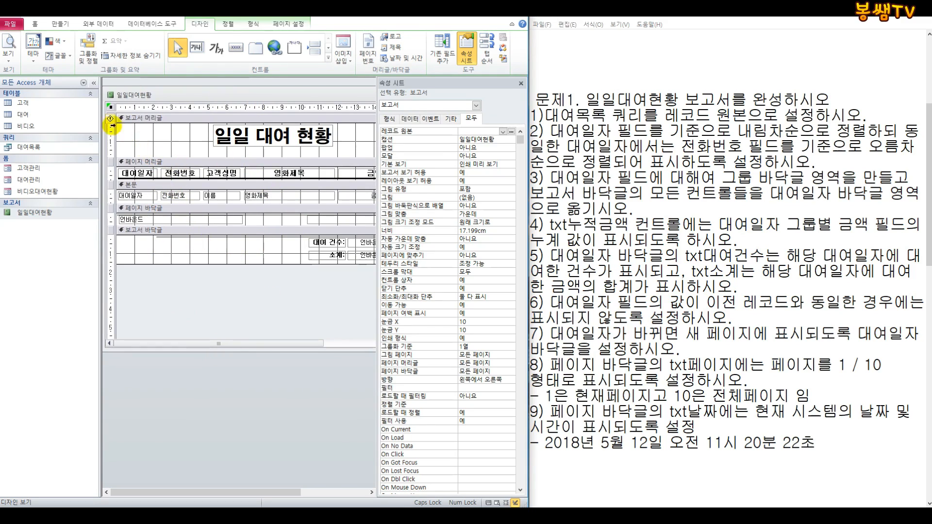
Step: Show the 일일대여현황 report in print preview and widen its window to examine the field columns
left_click(8, 56)
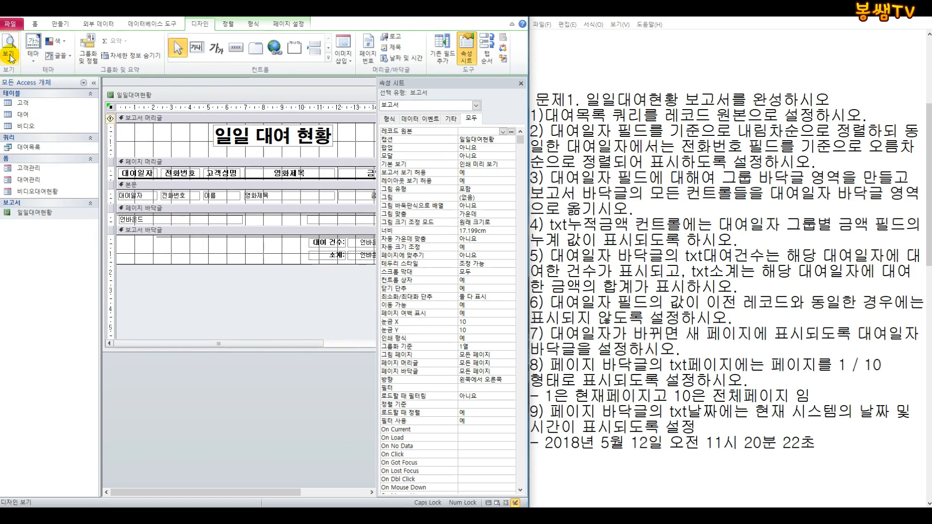
left_click(28, 96)
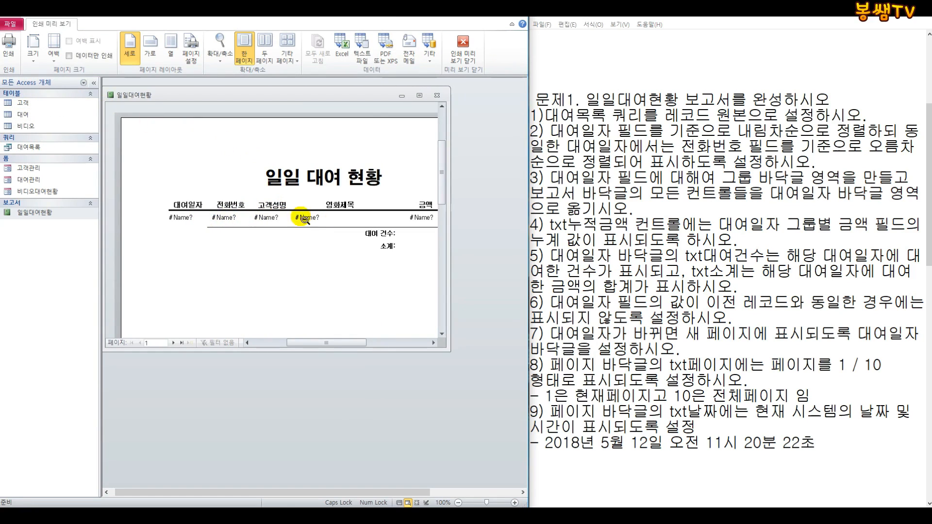
left_click_drag(455, 213, 512, 213)
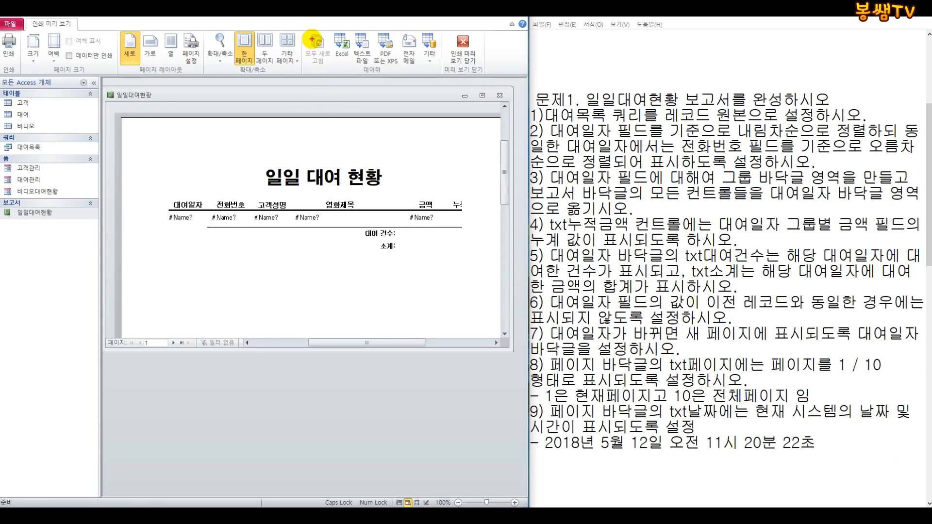
left_click_drag(313, 38, 300, 83)
left_click(318, 78)
left_click_drag(340, 52, 351, 72)
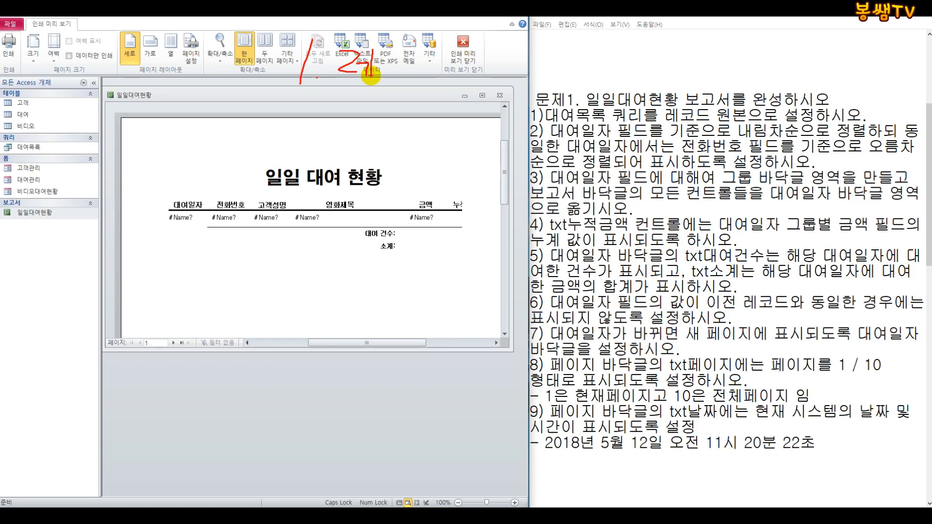
mouse_move(427, 45)
left_mouse_down()
mouse_move(445, 49)
mouse_move(439, 62)
left_mouse_up()
left_click(440, 76)
mouse_move(295, 100)
left_mouse_down()
mouse_move(374, 130)
mouse_move(408, 104)
mouse_move(435, 127)
mouse_move(429, 151)
left_mouse_up()
left_click(438, 130)
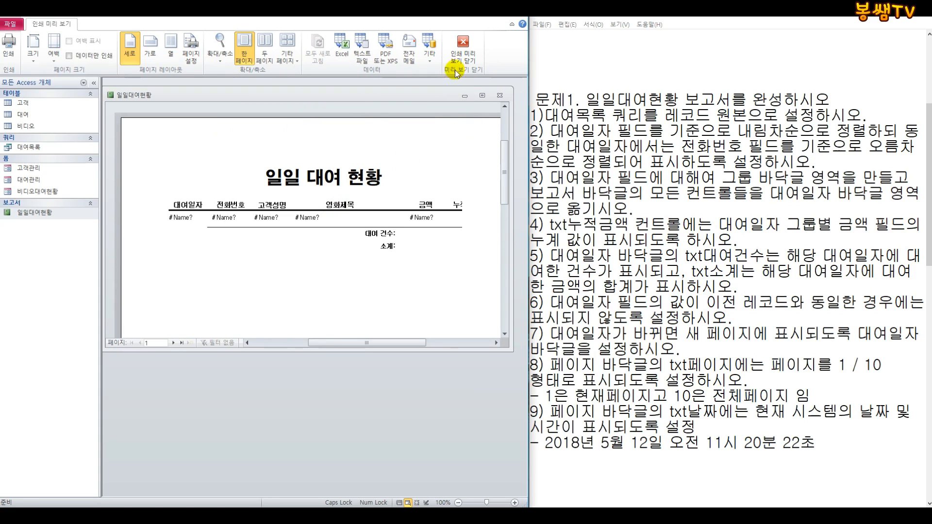
Step: Return the report to design view and set its record source (레코드 원본) to the 대여목록 query
left_click(463, 53)
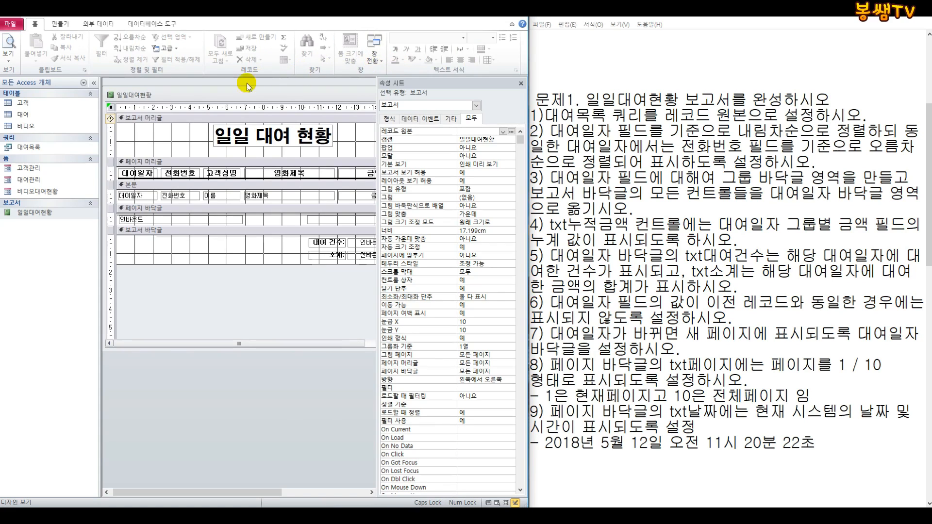
left_click(111, 109)
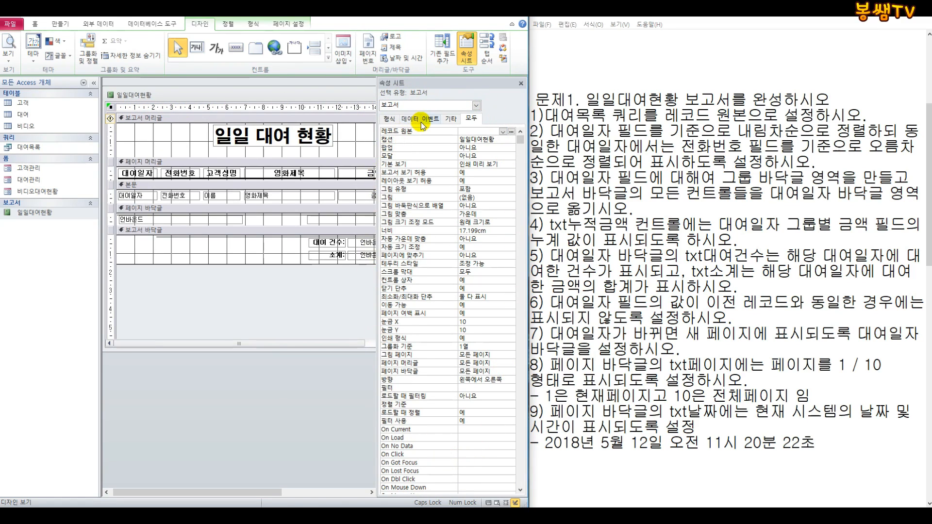
left_click(397, 132)
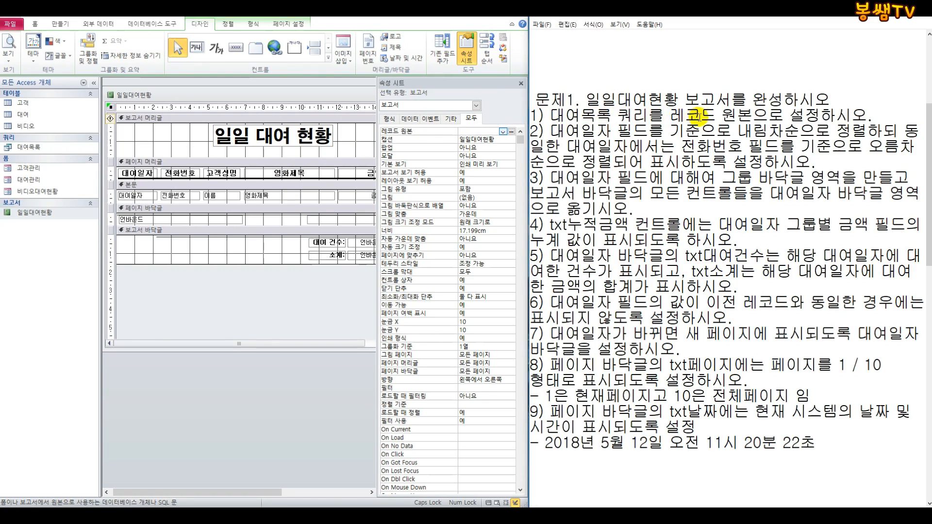
left_click(745, 141)
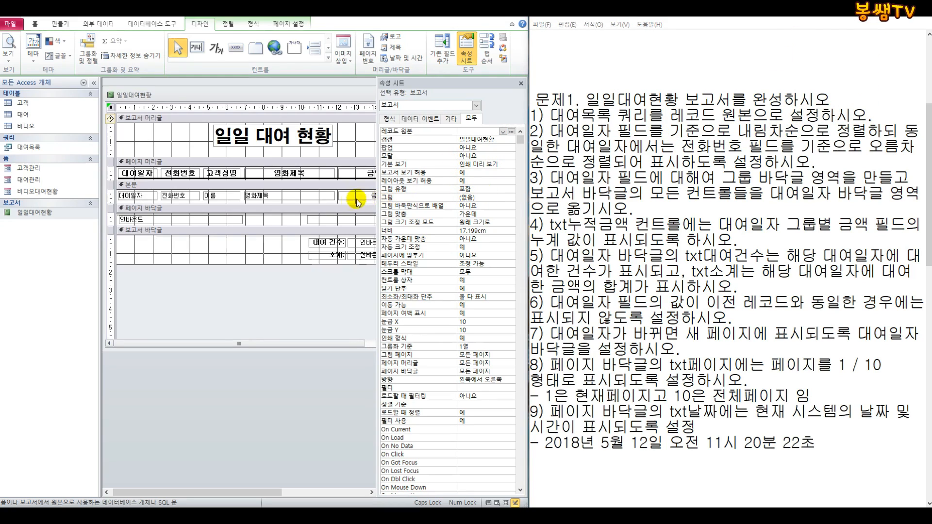
left_click(504, 131)
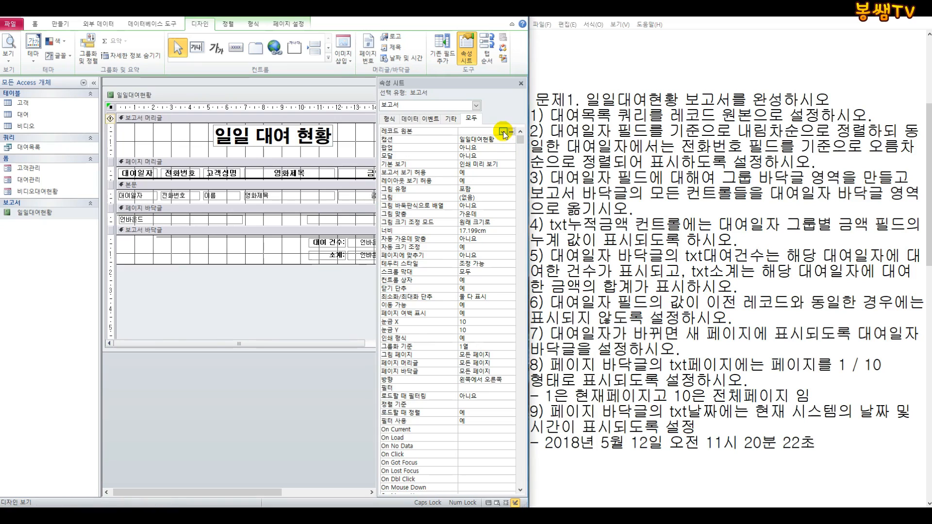
left_click(504, 132)
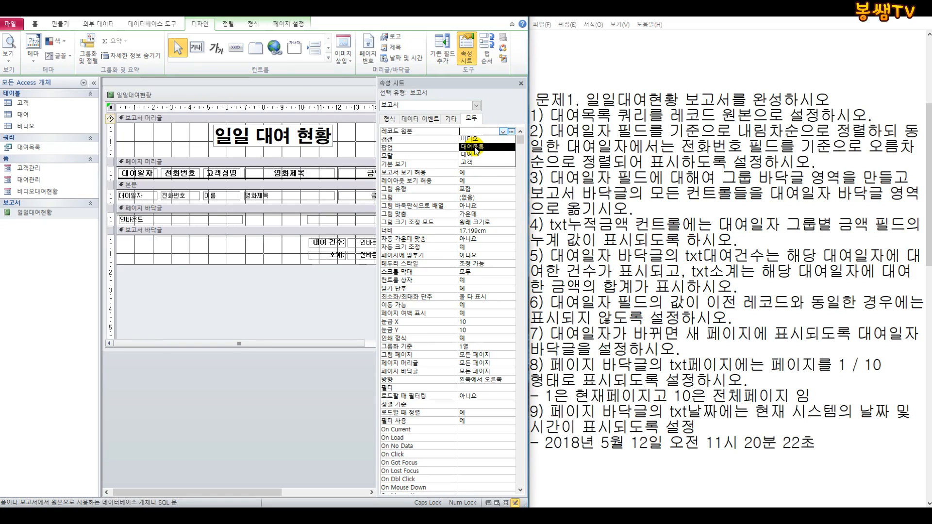
left_click(475, 147)
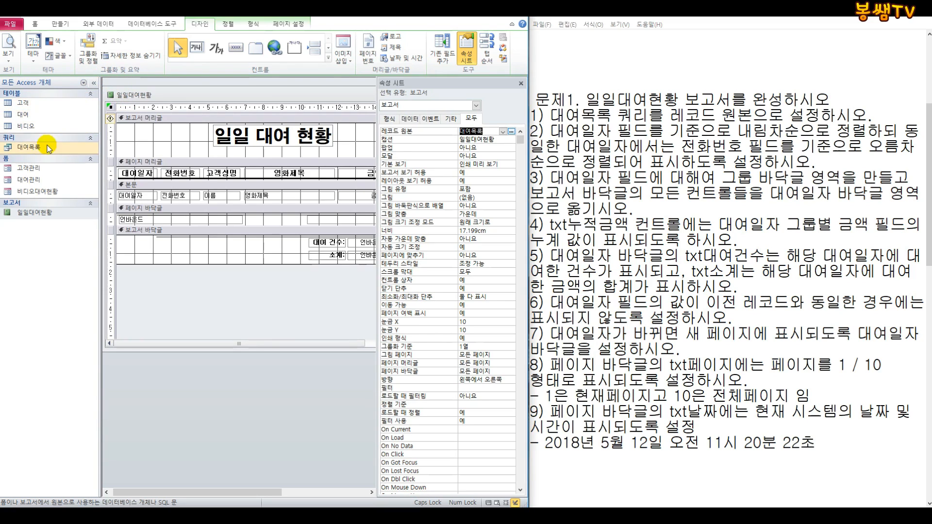
Step: Check the report's records in print preview with the window made taller, and return to design view
left_click(9, 62)
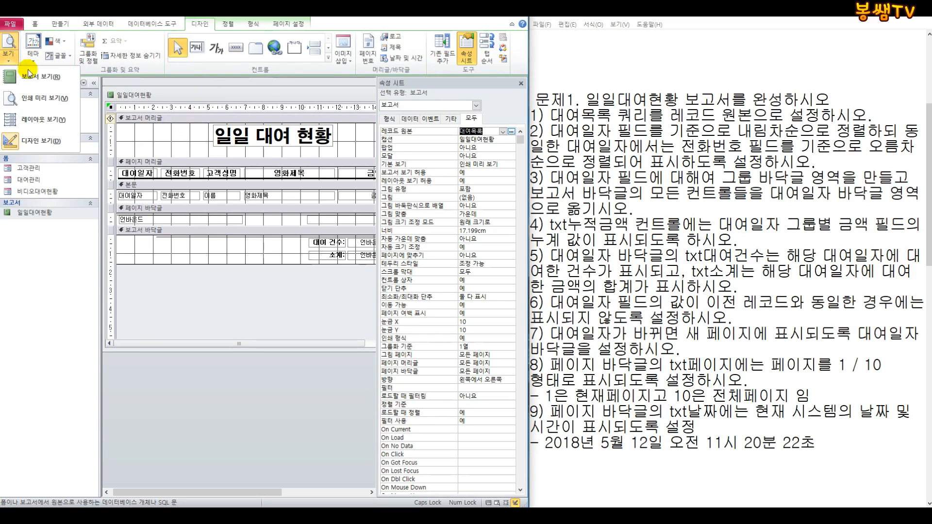
left_click(30, 101)
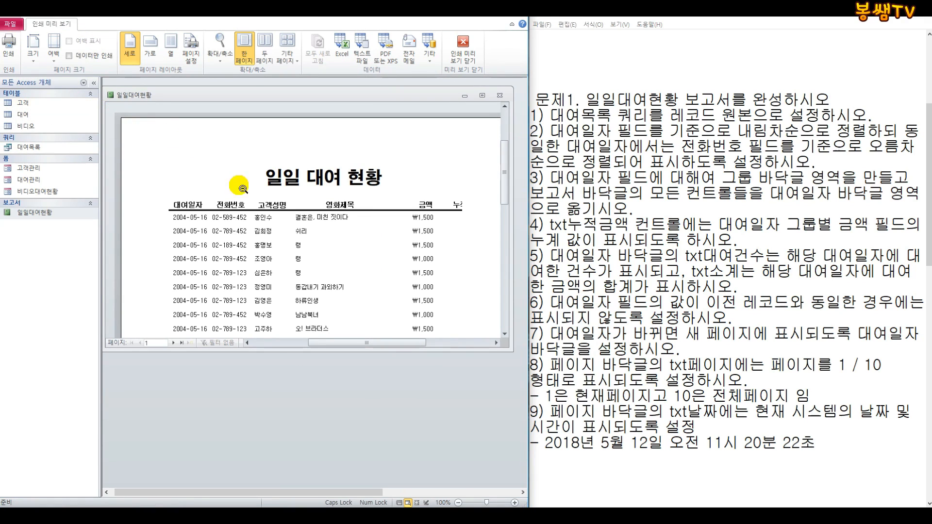
left_click_drag(310, 349, 306, 475)
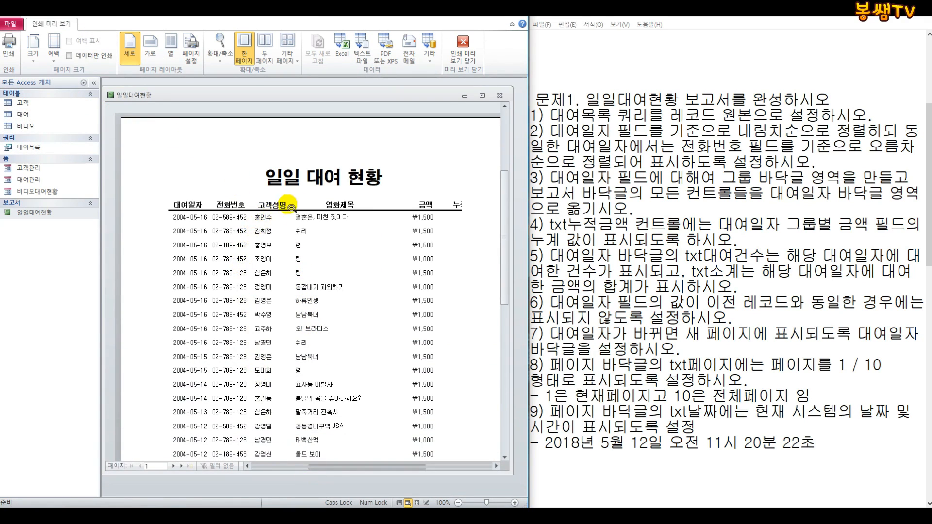
scroll(279, 208, "down", 2)
scroll(340, 349, "up", 3)
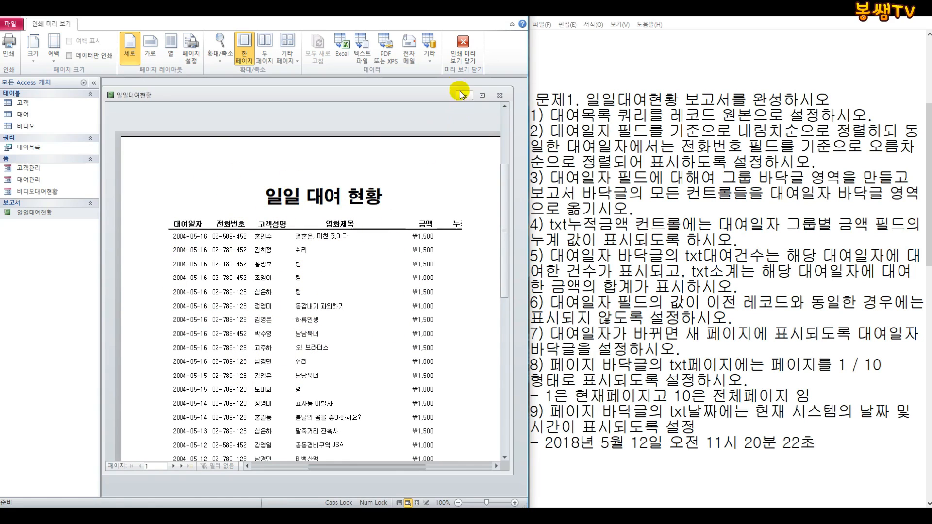
left_click(463, 51)
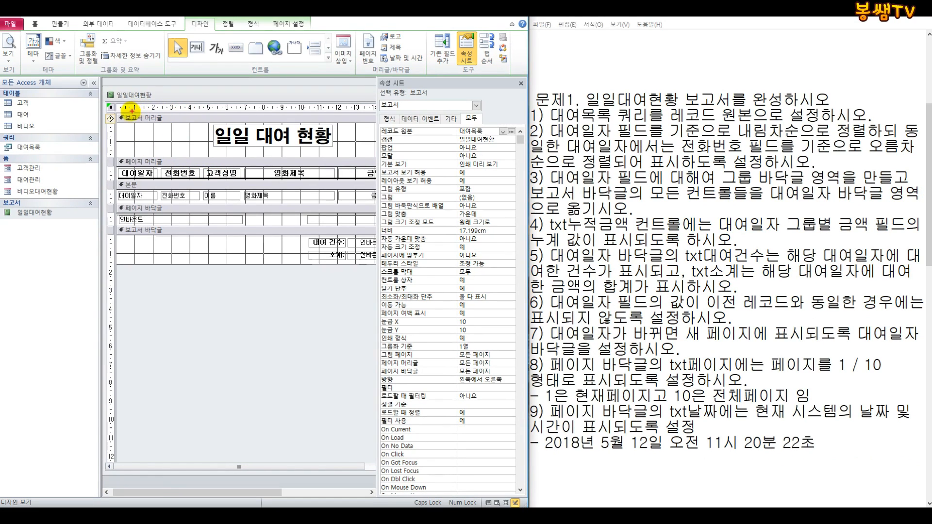
mouse_move(111, 111)
left_mouse_down()
mouse_move(256, 150)
mouse_move(377, 156)
left_mouse_up()
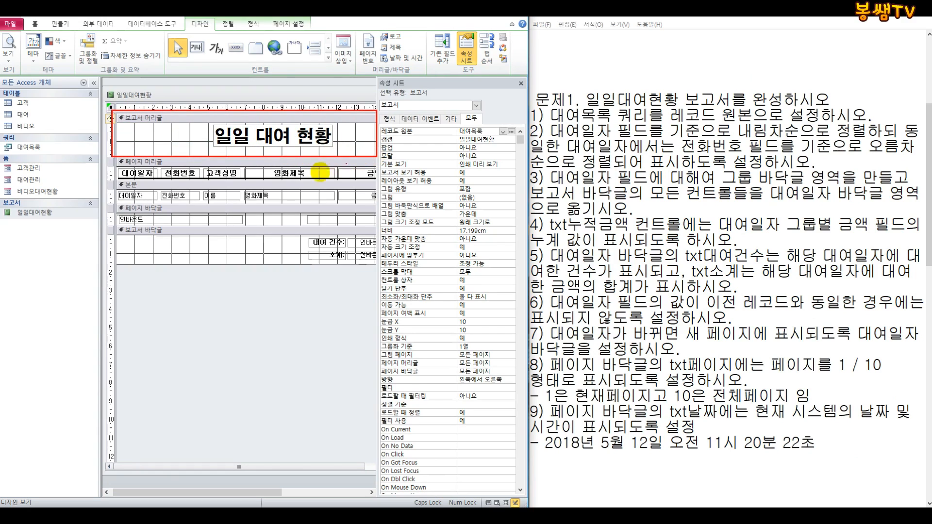
left_click_drag(108, 179, 378, 203)
mouse_move(110, 229)
left_mouse_down()
mouse_move(246, 258)
mouse_move(382, 266)
left_mouse_up()
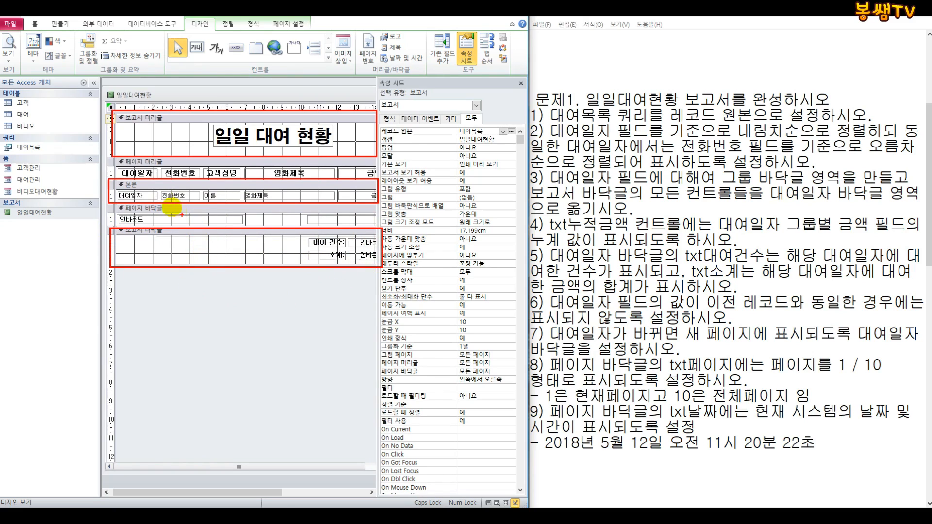
mouse_move(105, 165)
left_mouse_down()
mouse_move(71, 182)
mouse_move(126, 213)
left_mouse_up()
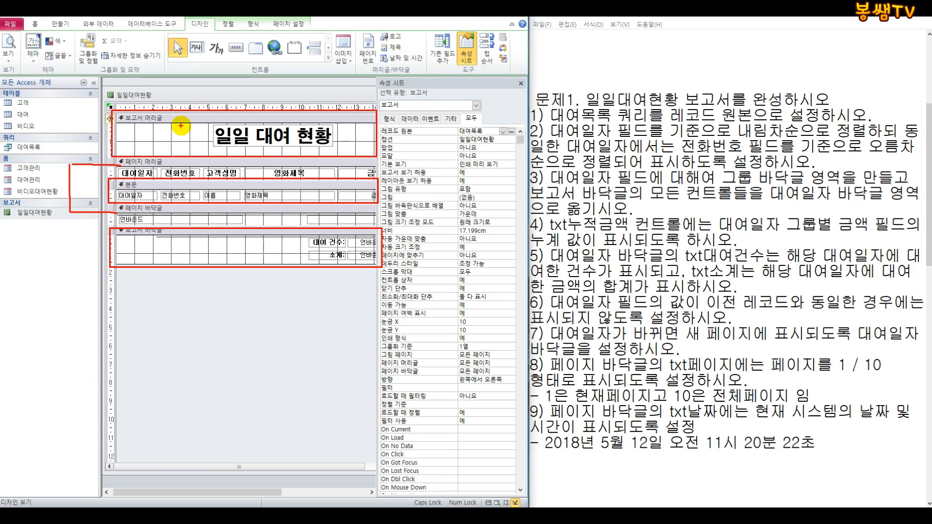
left_click_drag(174, 122, 202, 98)
left_click_drag(201, 195, 359, 175)
left_click_drag(278, 281, 273, 349)
left_click_drag(184, 124, 224, 68)
left_click_drag(316, 193, 378, 185)
mouse_move(278, 266)
left_mouse_down()
mouse_move(317, 347)
mouse_move(310, 368)
left_mouse_up()
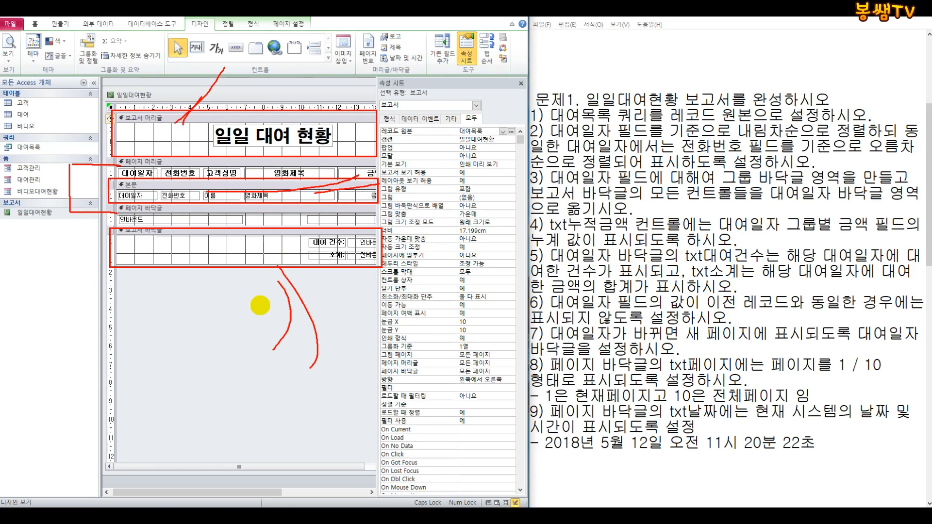
left_click_drag(186, 118, 235, 63)
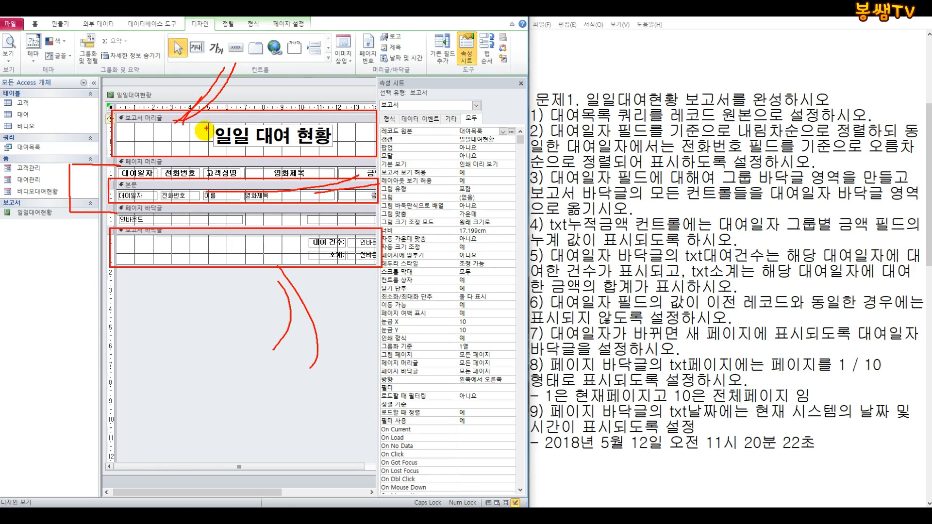
key("Escape")
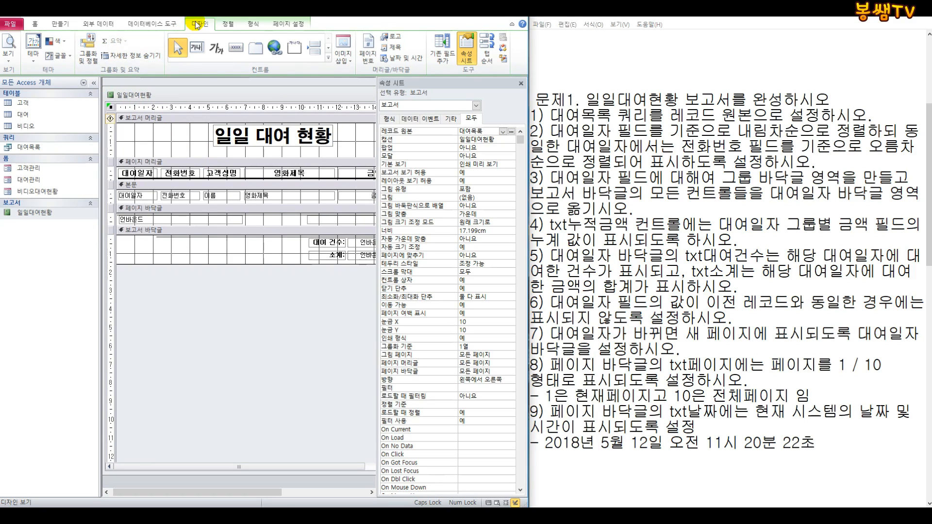
Step: Sort the report by 대여일자 in descending order (내림차순) and within it by 전화번호 in ascending order (오름차순)
left_click(82, 46)
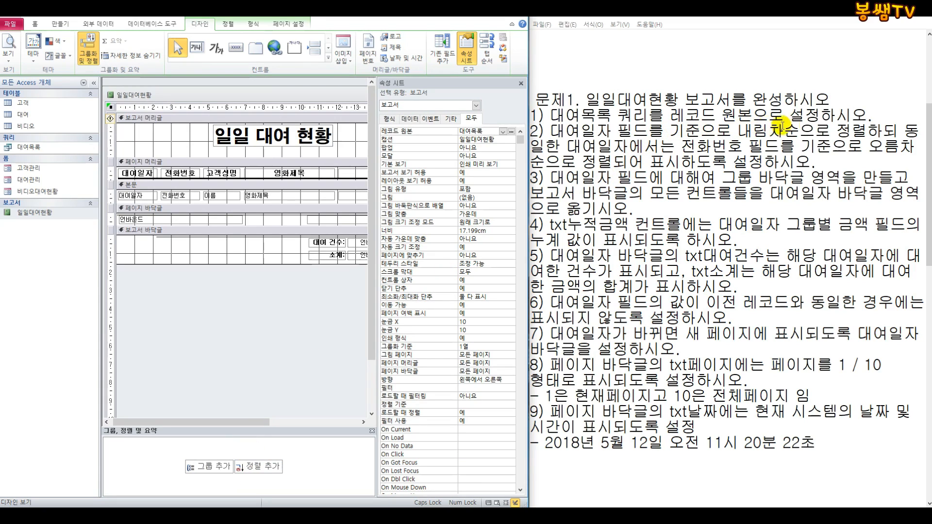
left_click(259, 467)
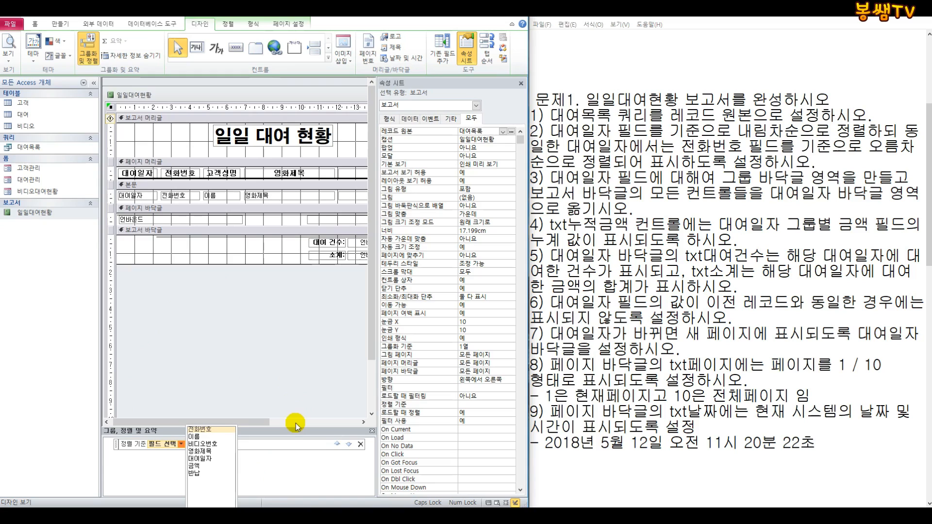
left_click(201, 459)
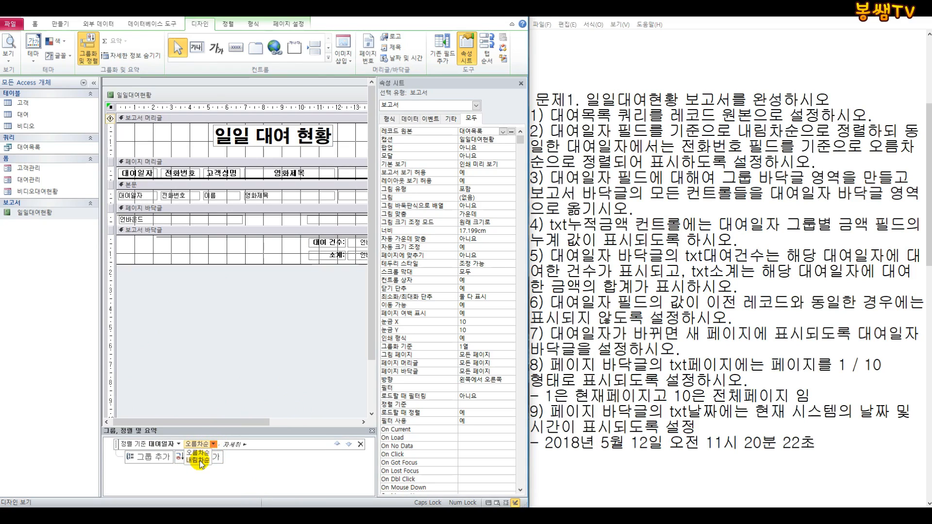
left_click(200, 461)
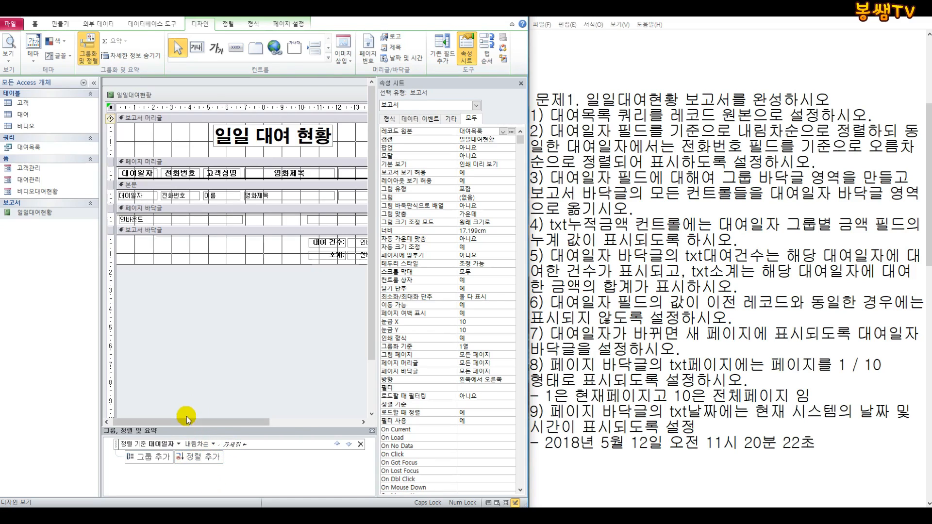
left_click(199, 461)
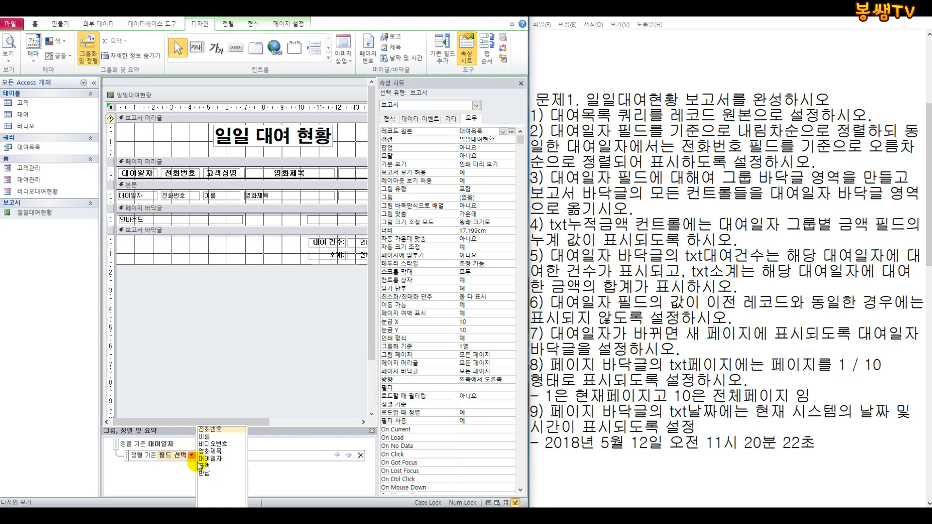
left_click(211, 431)
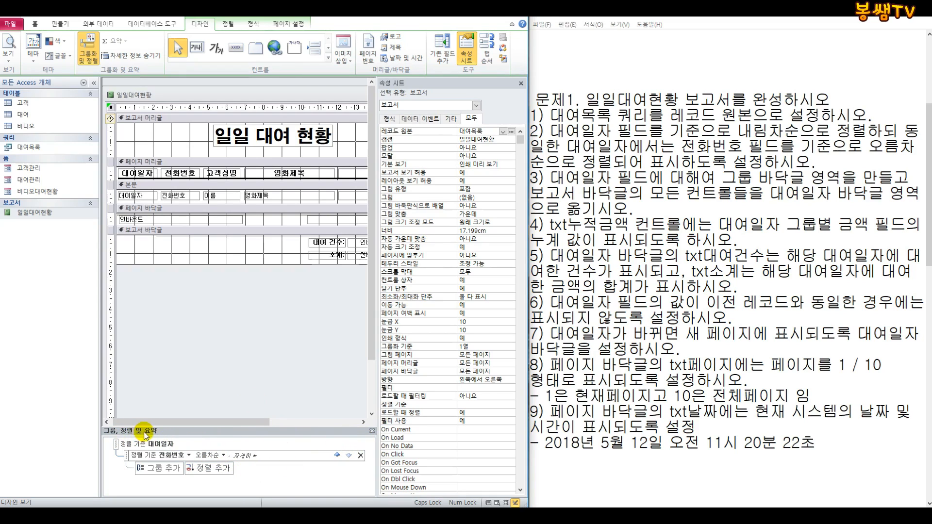
left_click(372, 430)
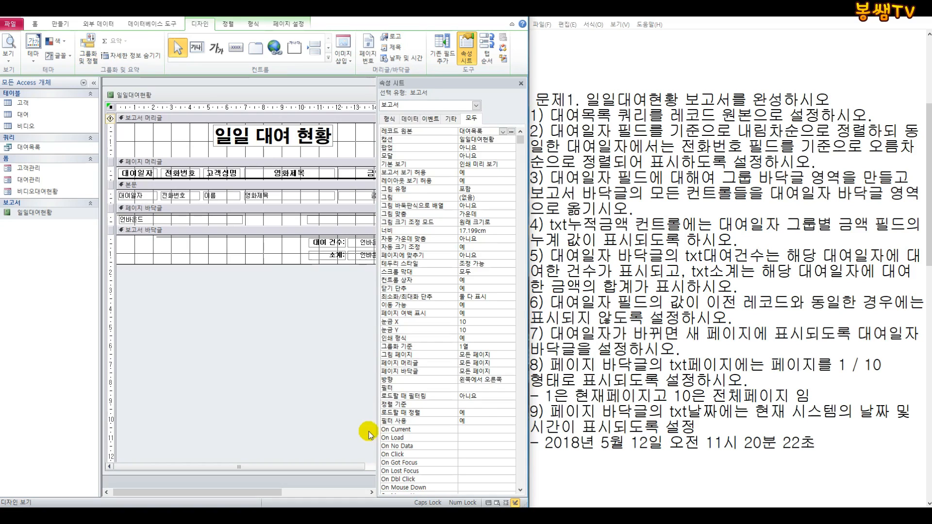
Step: Check the sort order of the 대여일자 and 전화번호 columns in print preview and return to design view
left_click(8, 54)
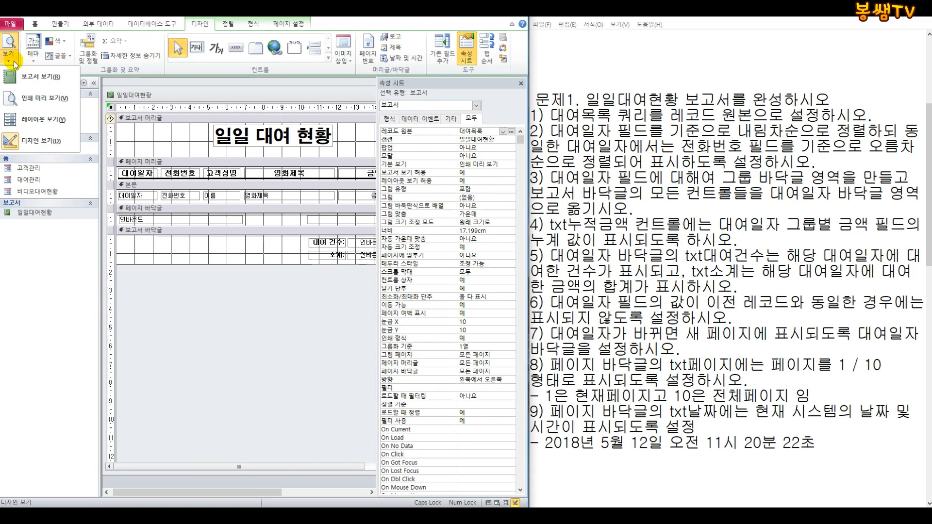
left_click(22, 97)
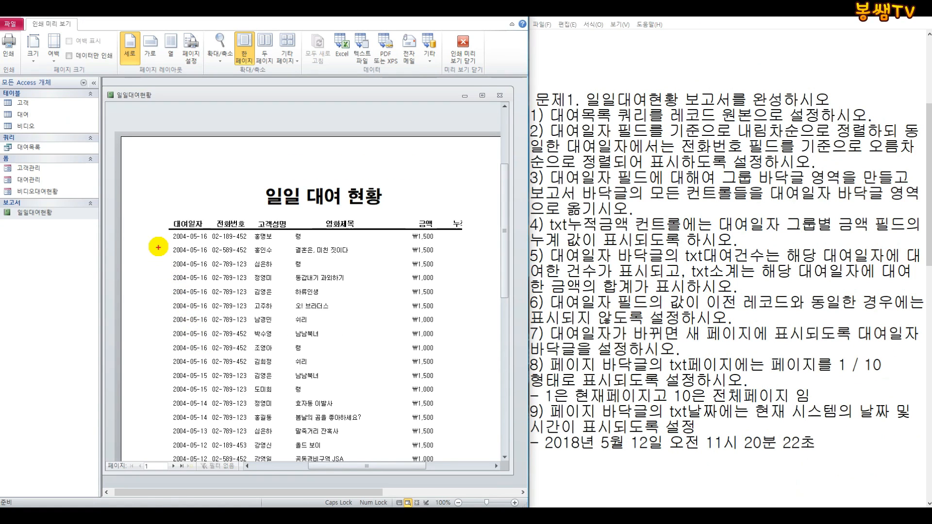
mouse_move(163, 227)
left_mouse_down()
mouse_move(197, 267)
mouse_move(203, 294)
mouse_move(208, 462)
left_mouse_up()
left_click_drag(182, 216, 187, 141)
left_click_drag(172, 182, 182, 216)
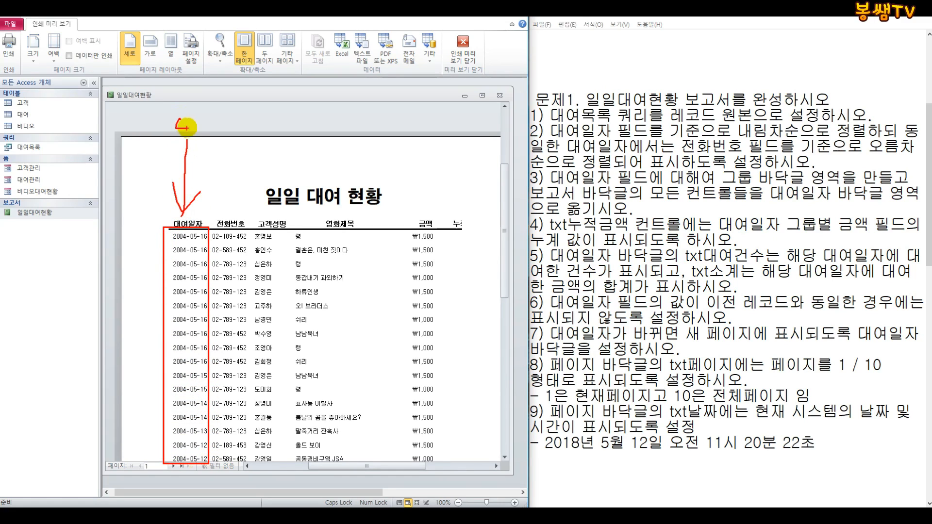
left_click_drag(190, 117, 190, 140)
left_click_drag(200, 117, 199, 141)
left_click_drag(153, 229, 252, 369)
left_click_drag(235, 211, 293, 124)
left_click_drag(236, 222, 256, 213)
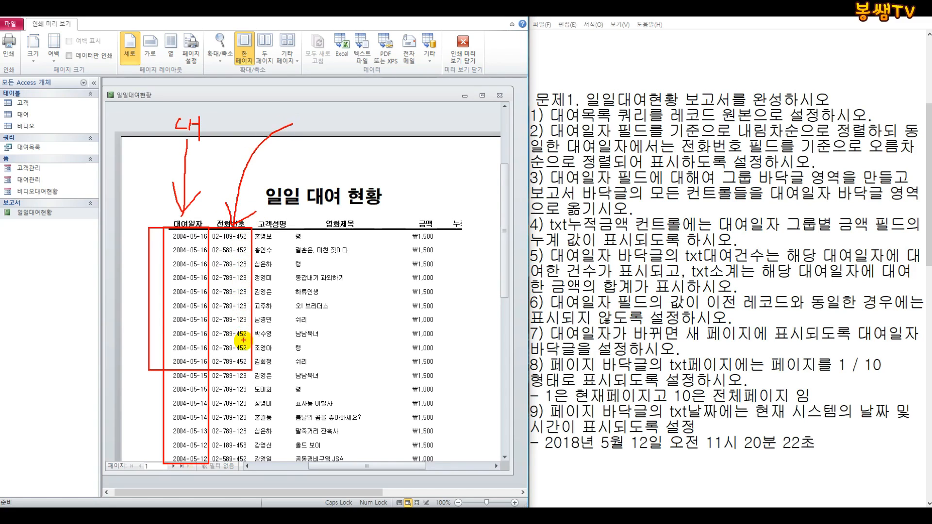
mouse_move(304, 112)
left_mouse_down()
mouse_move(324, 100)
mouse_move(308, 124)
mouse_move(350, 126)
left_mouse_up()
left_click_drag(337, 128, 350, 126)
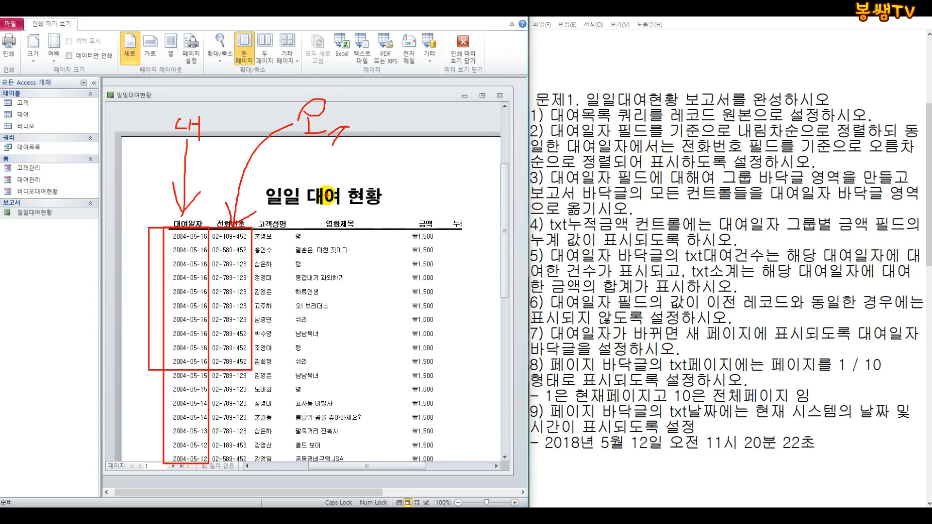
key("Escape")
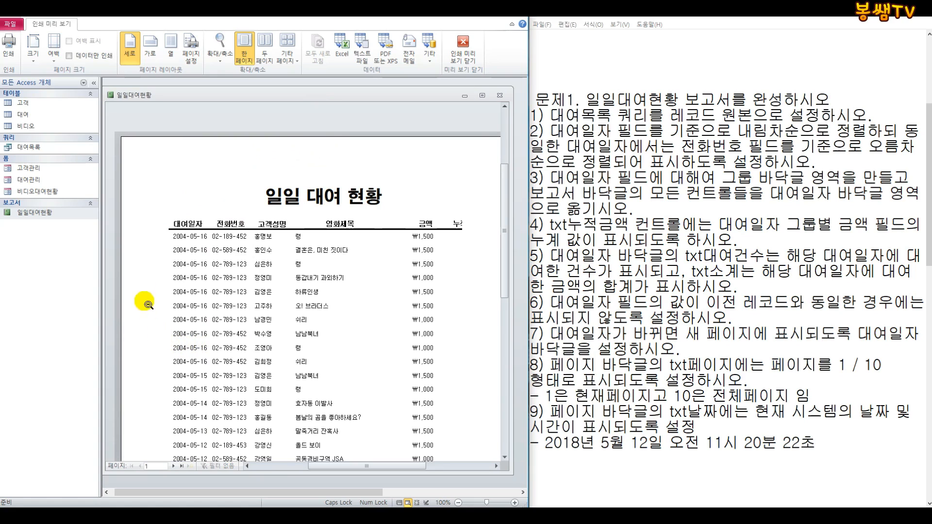
left_click(464, 49)
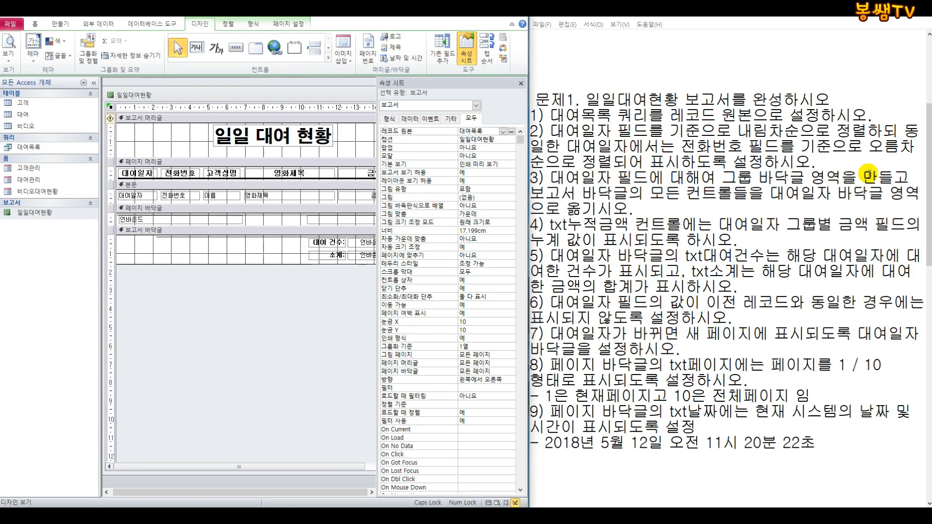
Step: Add a group footer to the report's 대여일자 sort level by setting it to 바닥글 구역 표시
left_click_drag(902, 176, 565, 178)
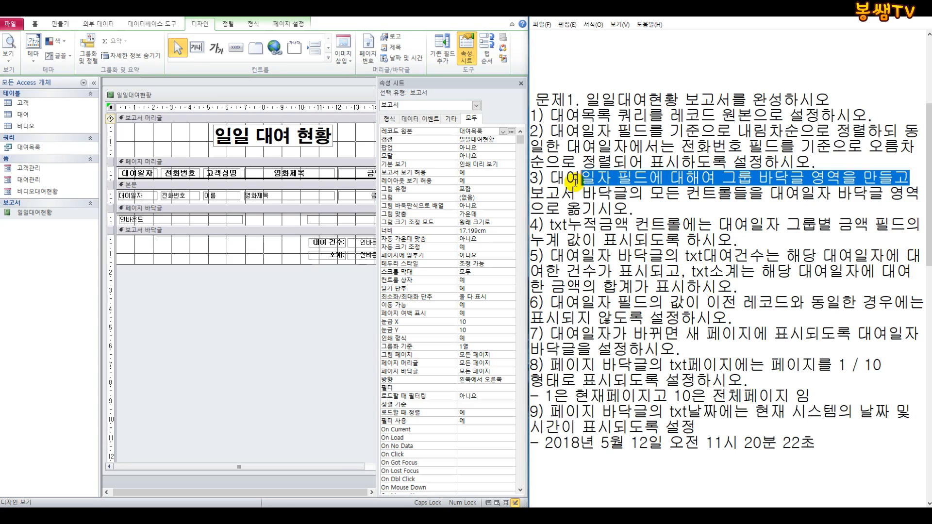
left_click(575, 178)
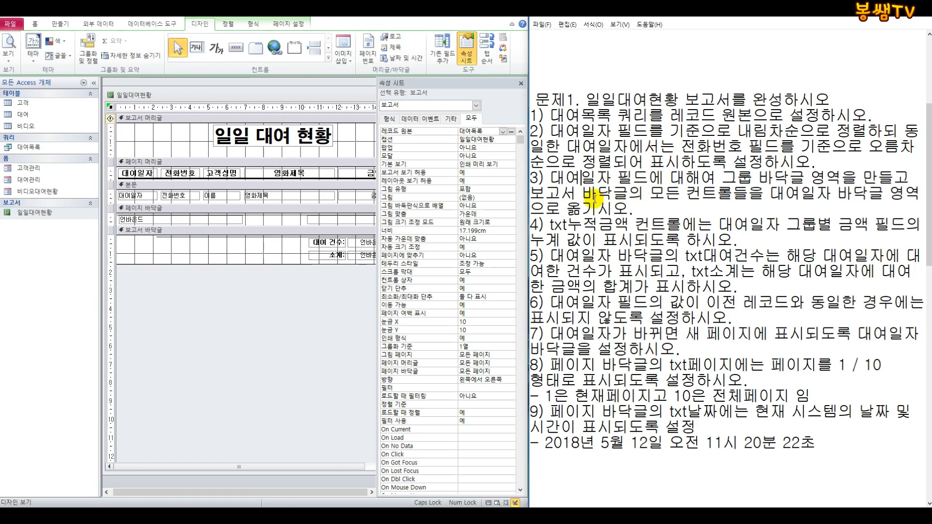
left_click(90, 54)
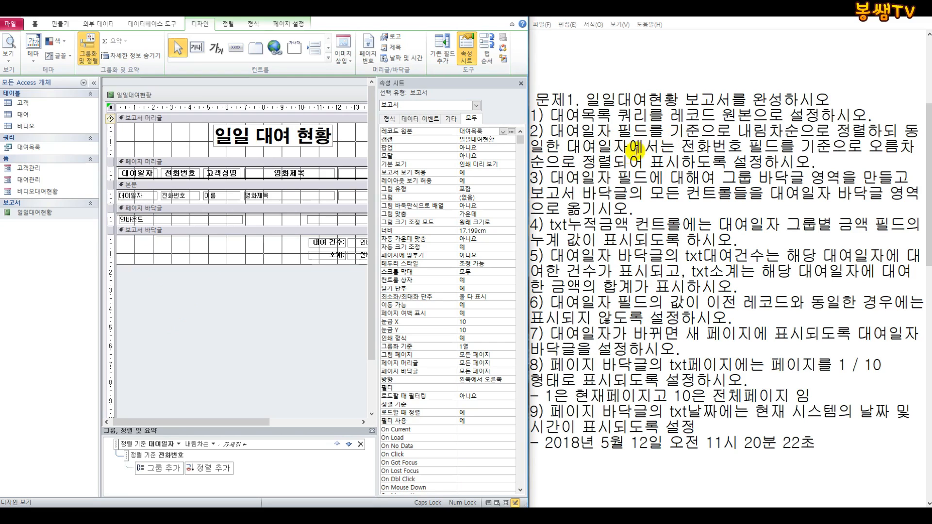
left_click_drag(596, 177, 685, 177)
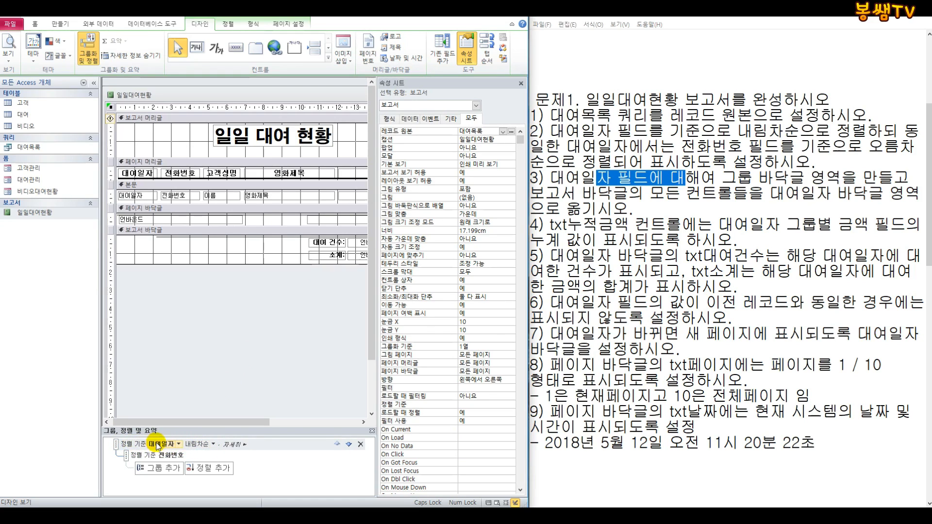
left_click(232, 444)
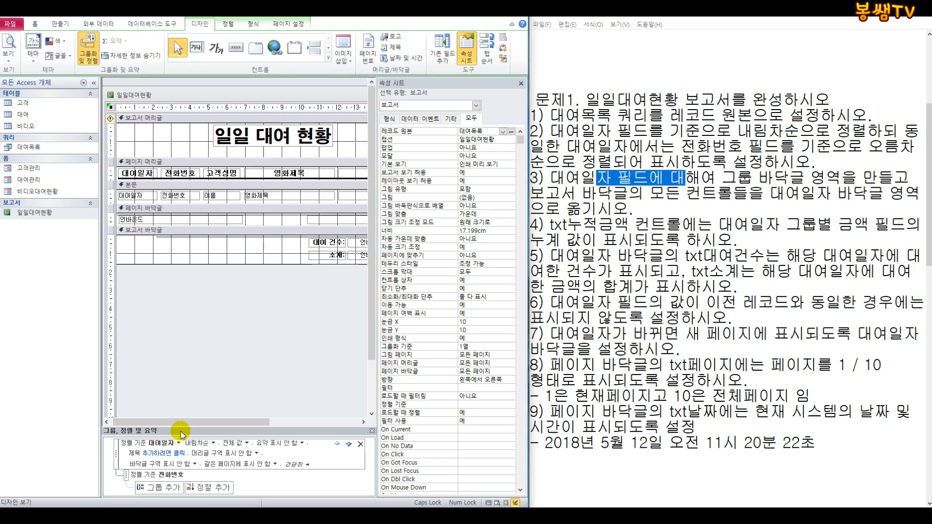
left_click(196, 464)
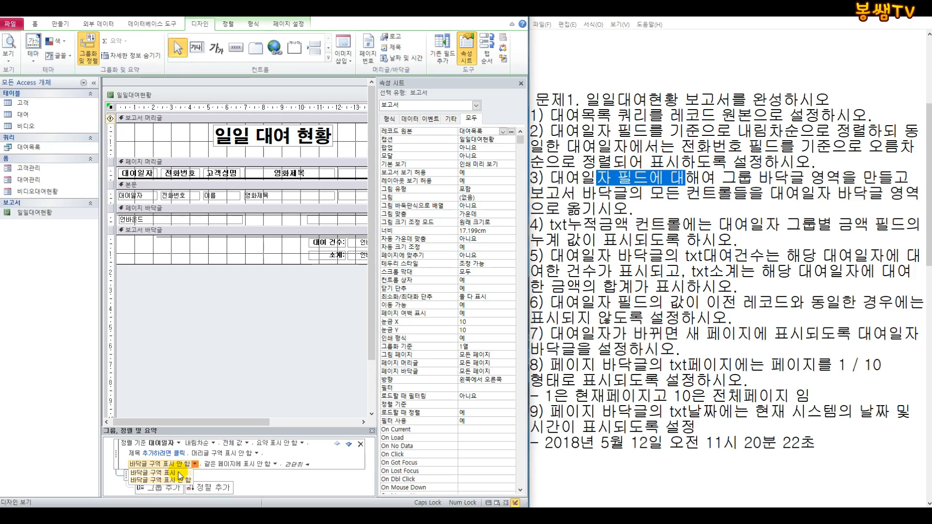
left_click(177, 473)
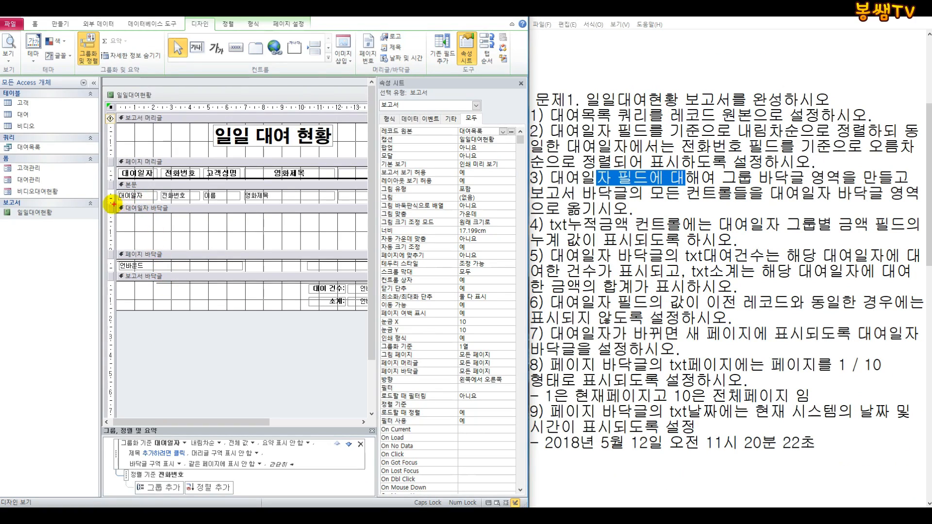
Step: Examine the 대여일자 group footer areas between the rental dates in print preview and return to design view
left_click_drag(103, 207, 367, 250)
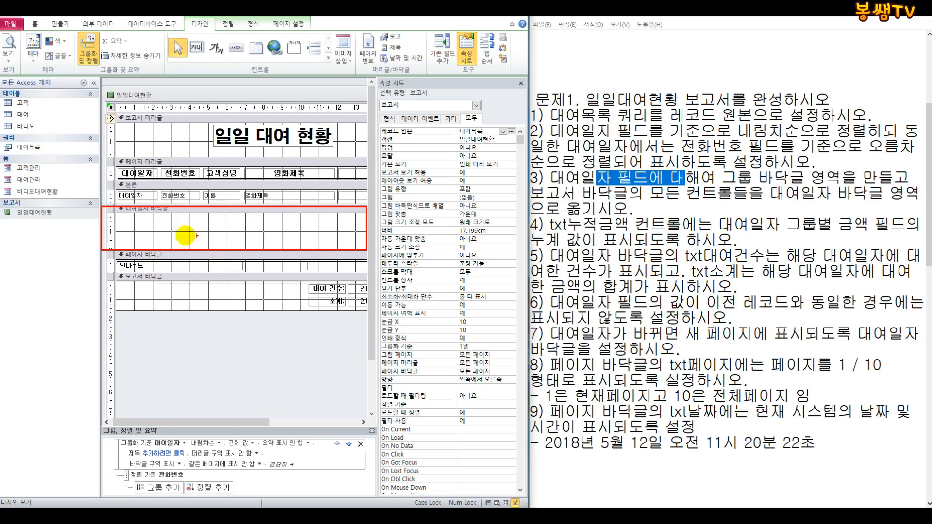
key("Escape")
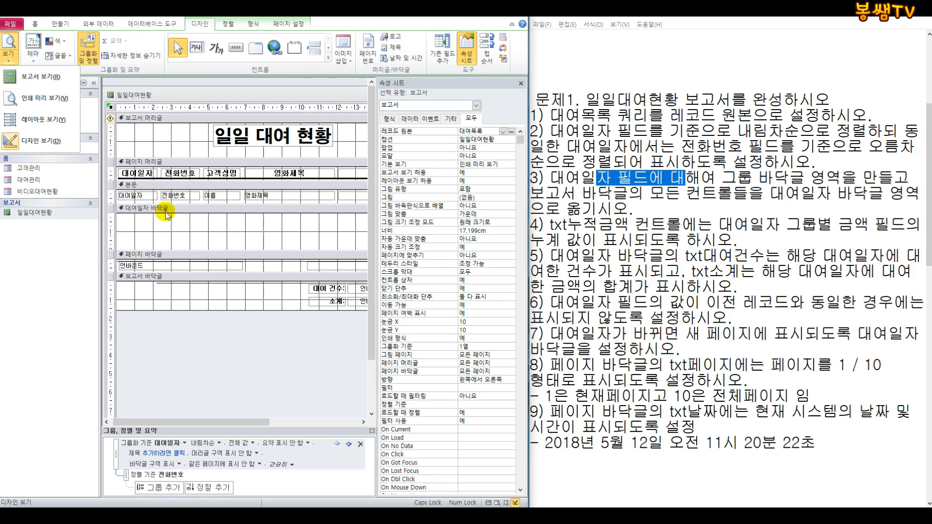
left_click(29, 97)
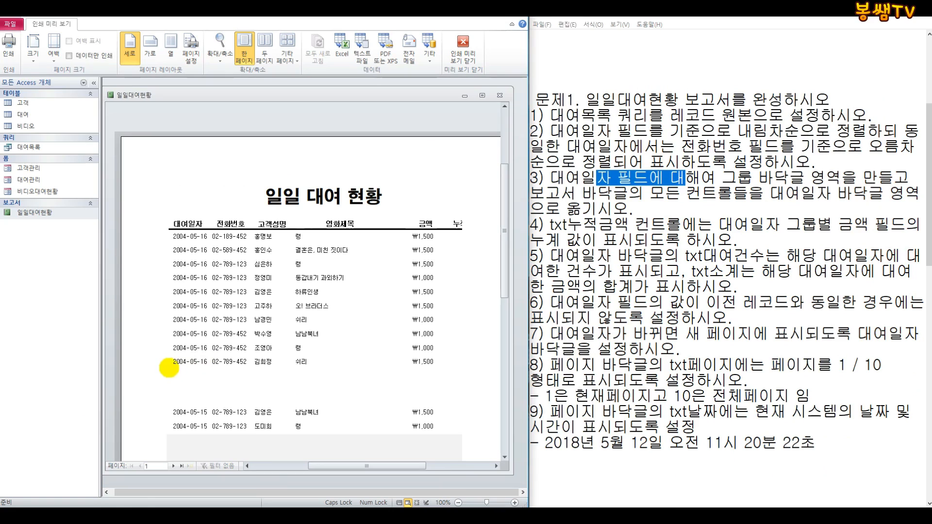
left_click_drag(163, 368, 460, 407)
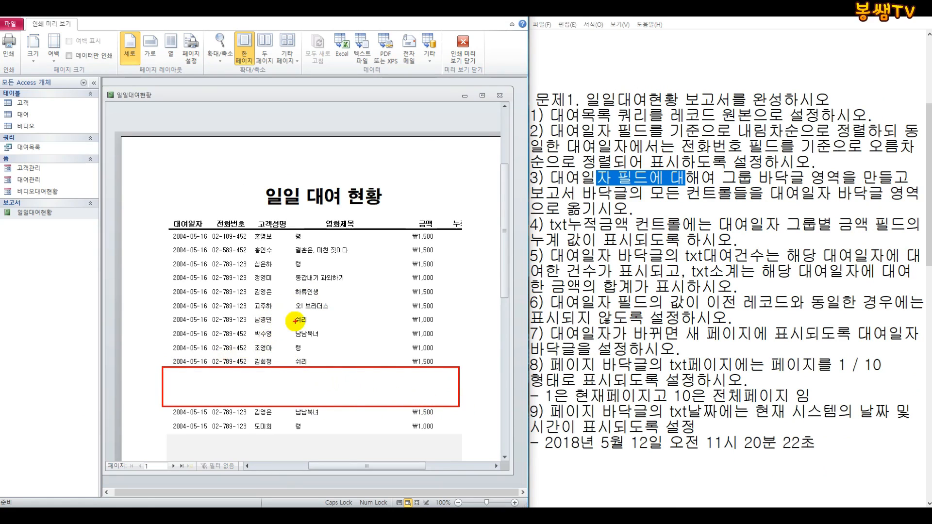
mouse_move(136, 379)
left_mouse_down()
mouse_move(151, 367)
mouse_move(161, 385)
left_mouse_up()
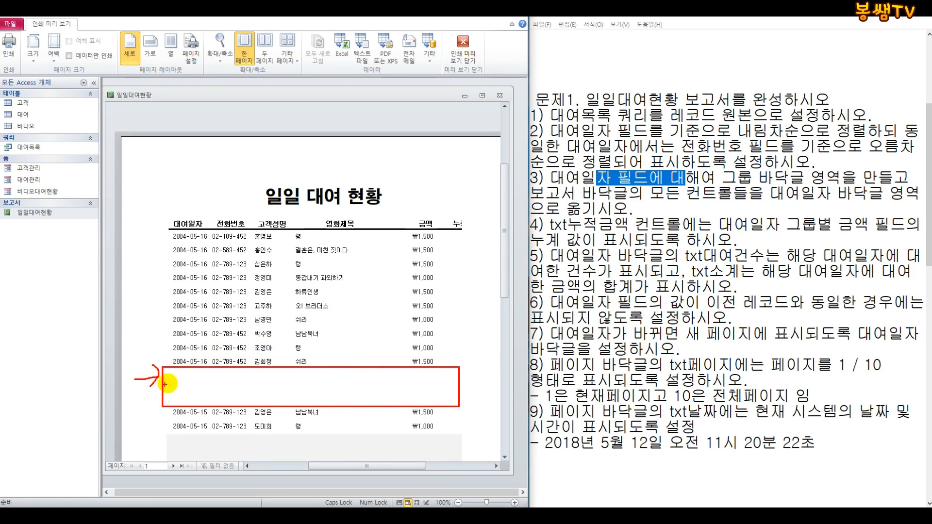
scroll(209, 355, "down", 3)
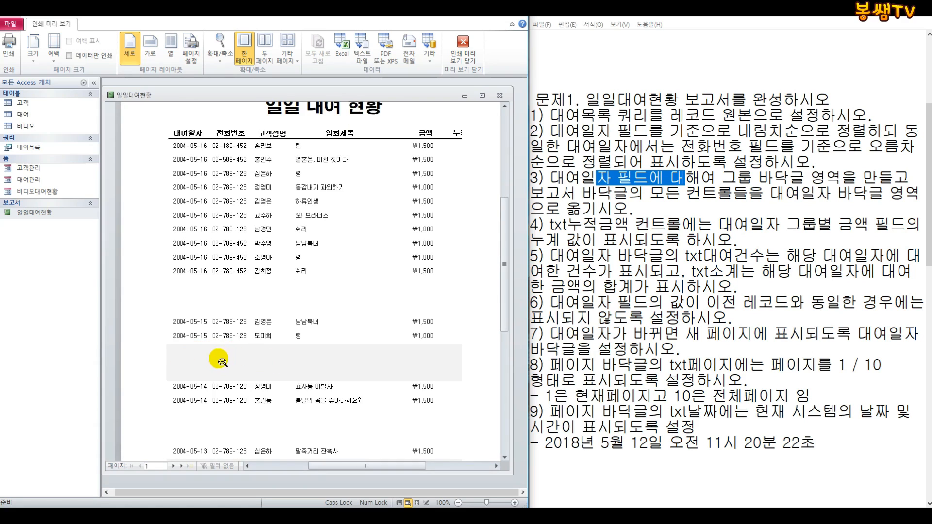
scroll(209, 360, "down", 2)
scroll(207, 353, "up", 1)
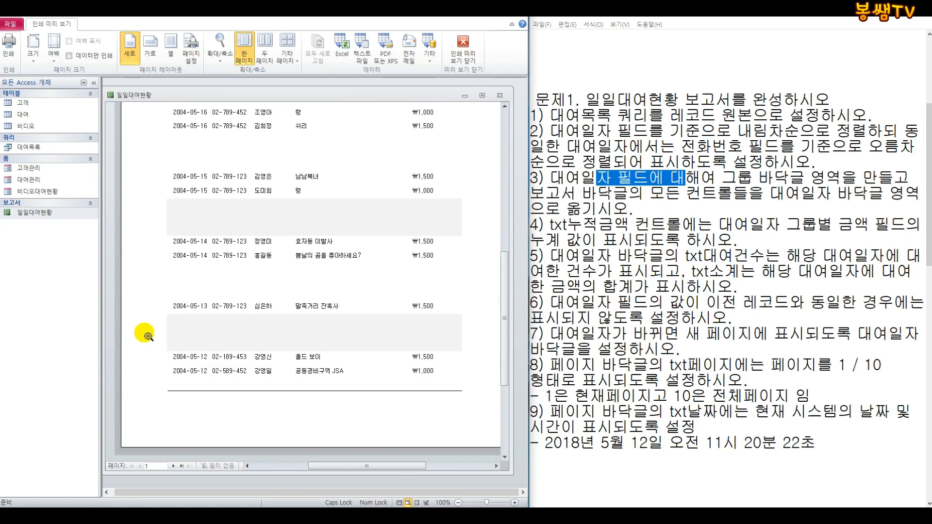
scroll(195, 335, "up", 3)
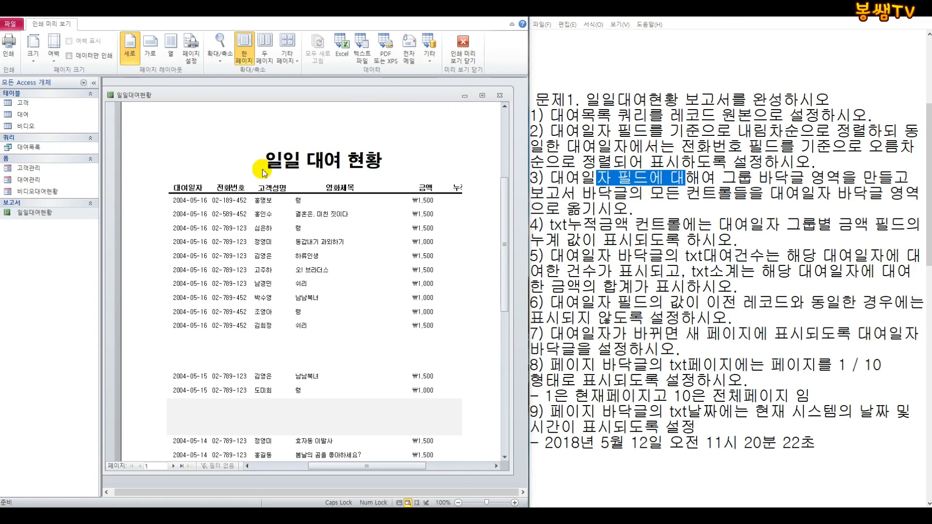
left_click(463, 48)
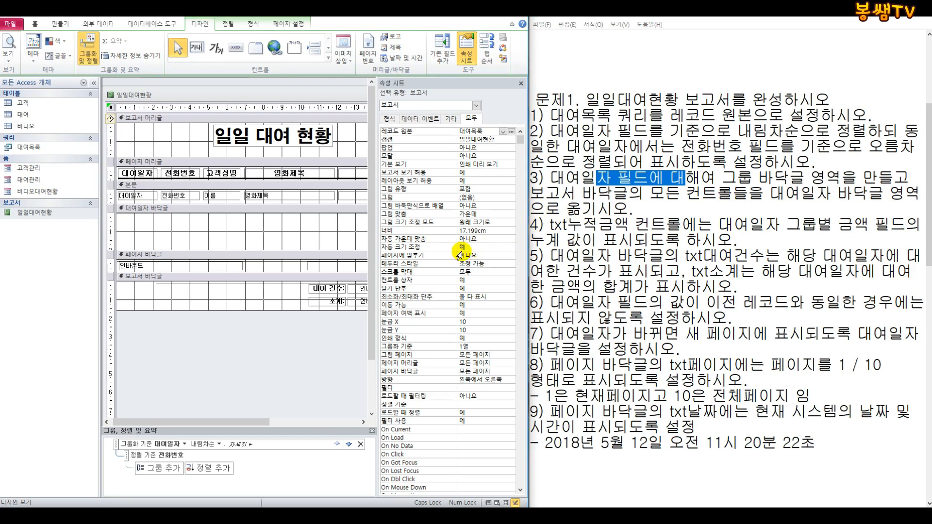
Step: Collapse the navigation pane and move all controls from the report footer (보고서 바닥글) into the 대여일자 바닥글 section
left_click(93, 83)
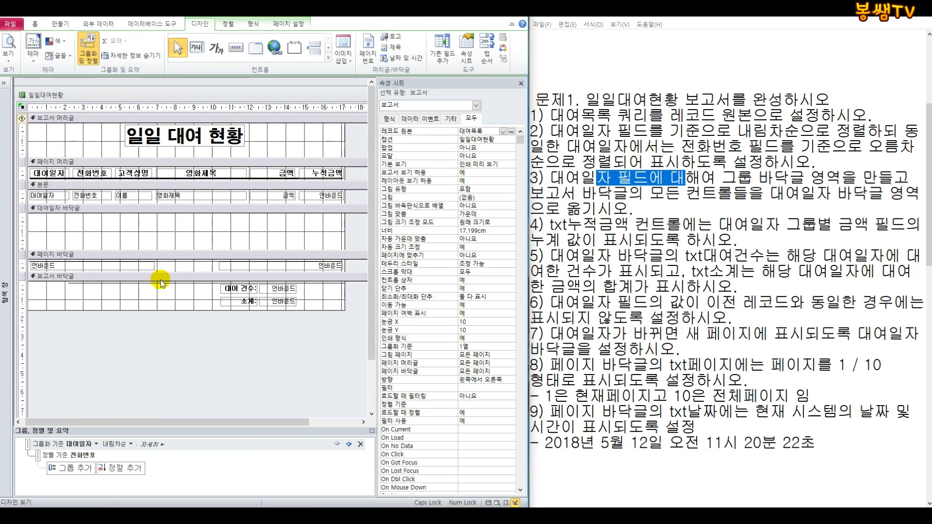
left_click_drag(206, 329, 295, 239)
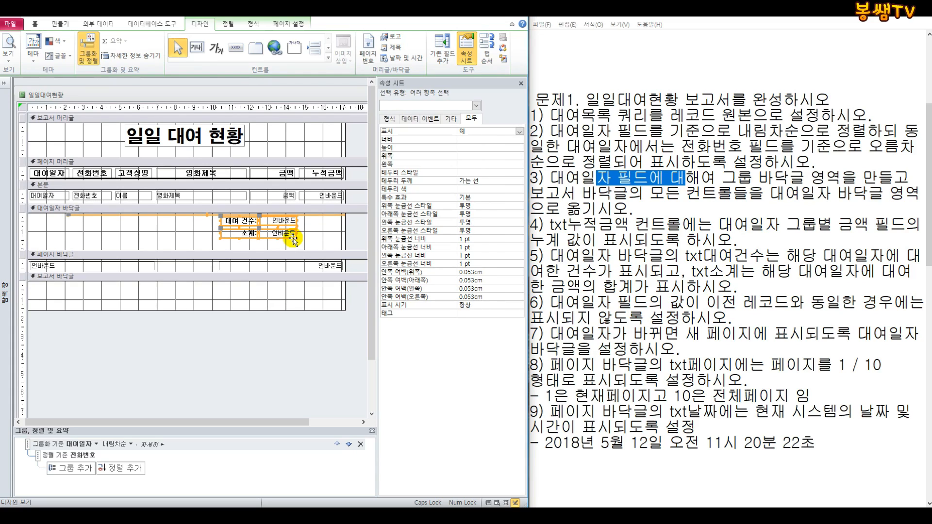
left_click(186, 243)
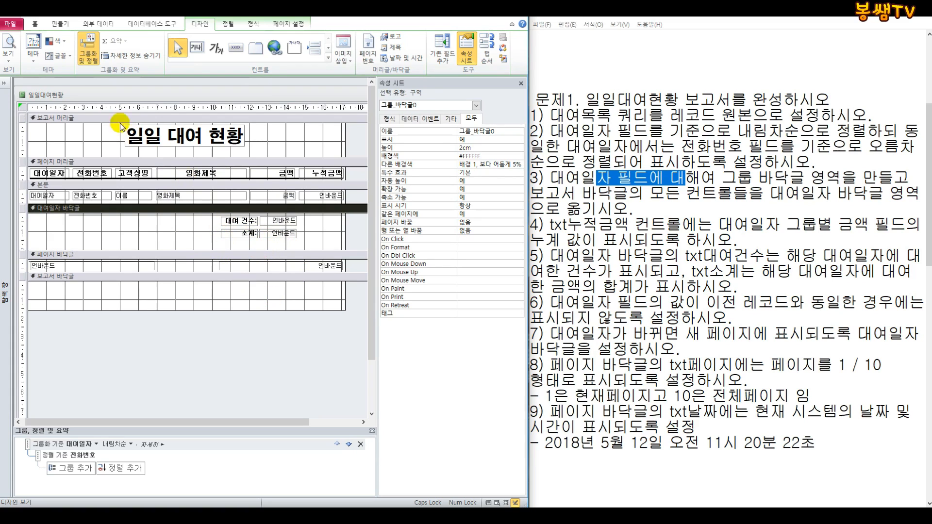
Step: Check the 대여 건수 and 소계 controls under each rental date in print preview and return to design view
left_click(10, 55)
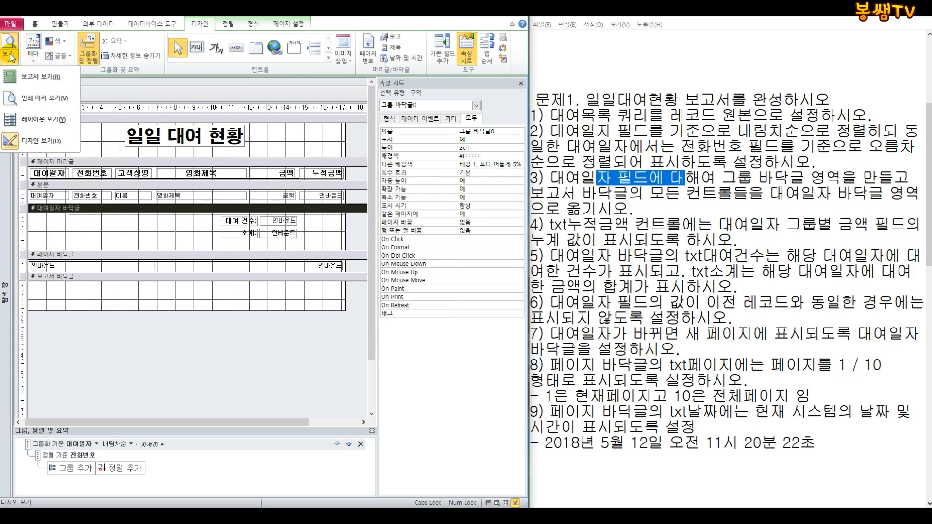
left_click(32, 101)
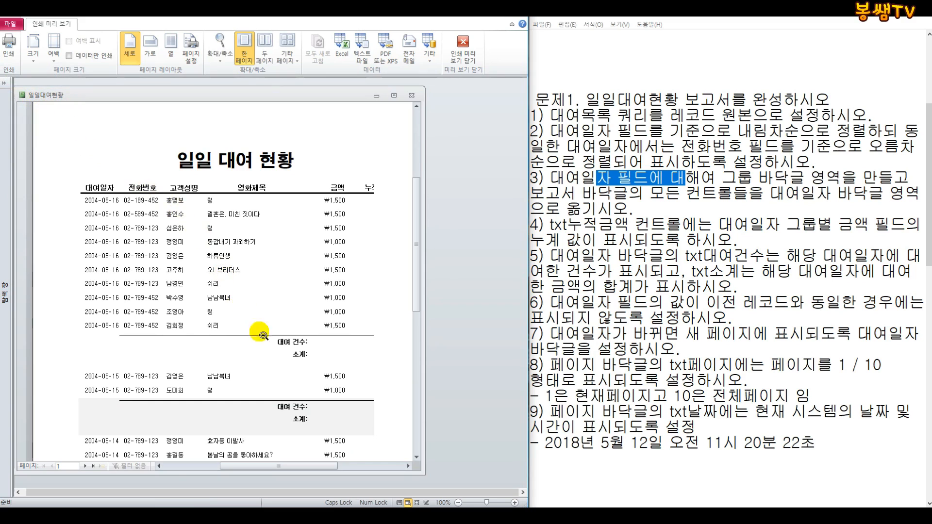
scroll(243, 342, "down", 3)
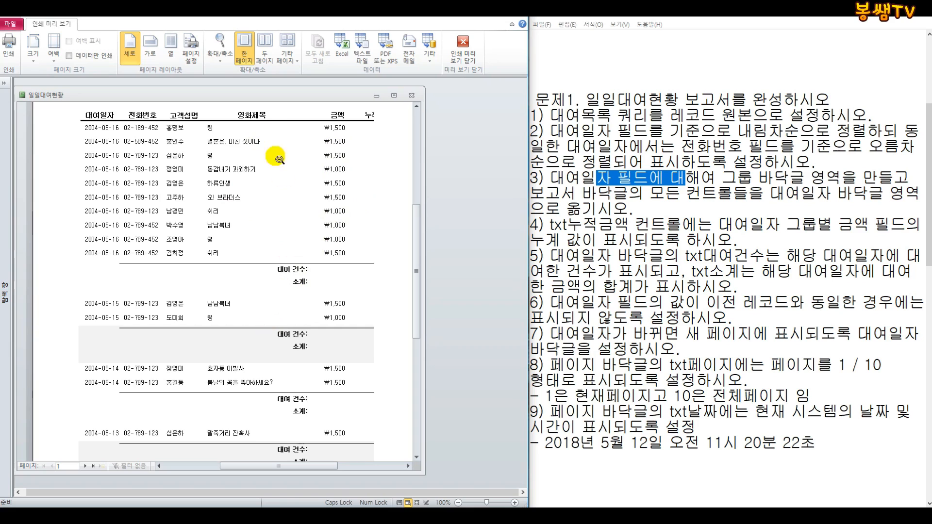
left_click(464, 48)
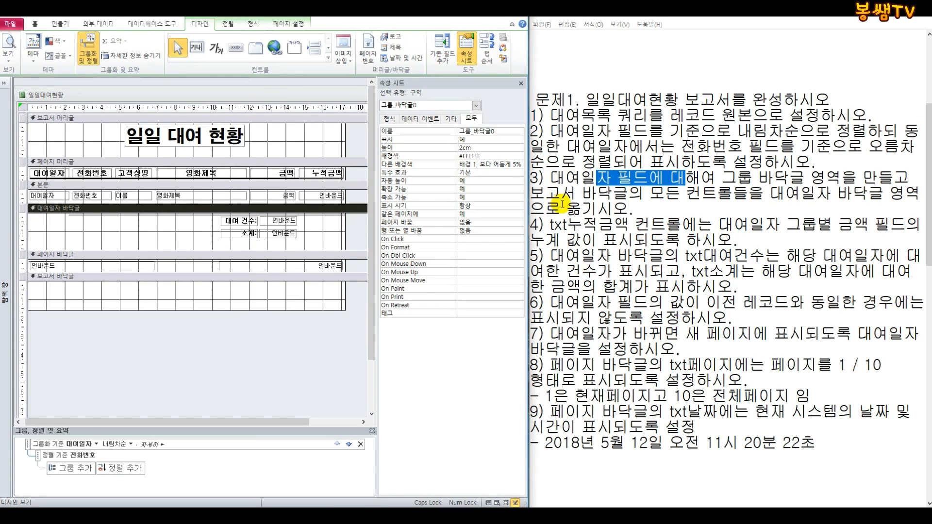
Step: Select the txt누적금액 text box and set its control source (컨트롤 원본) to the 금액 field
left_click_drag(531, 225, 754, 239)
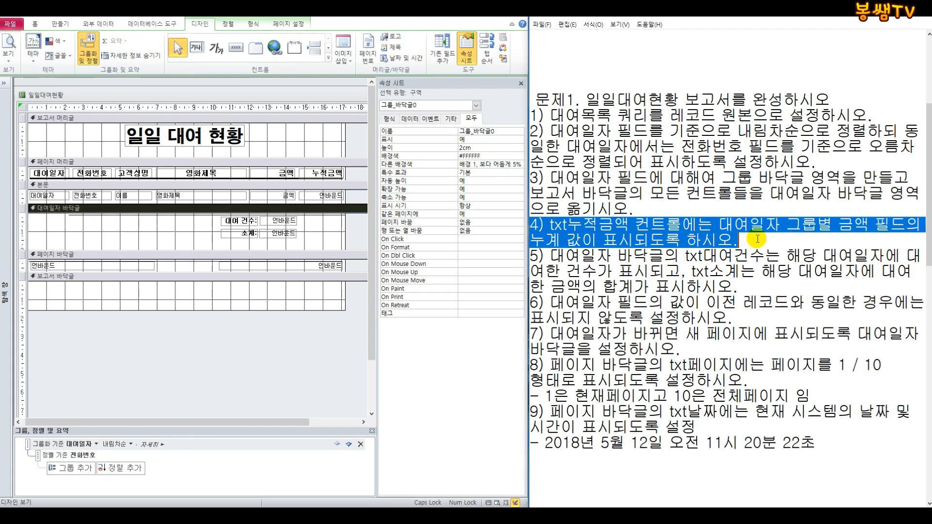
left_click(276, 300)
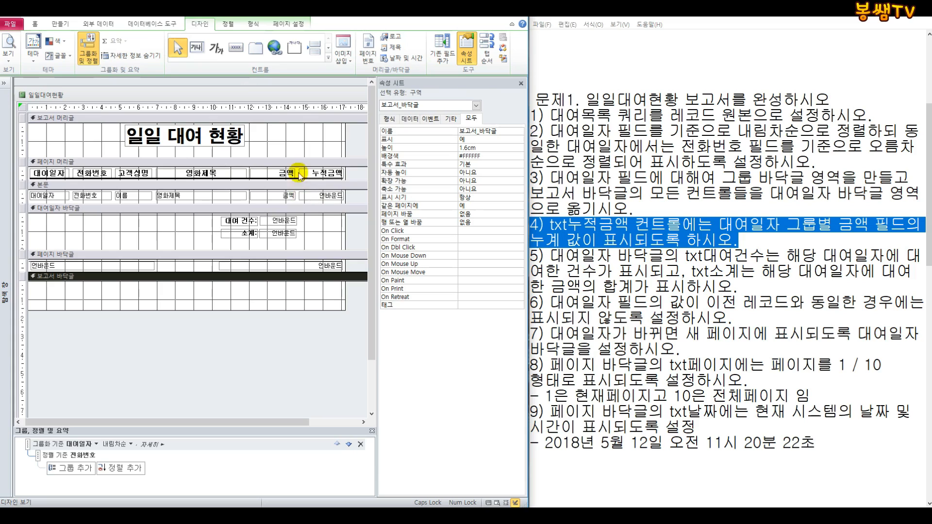
left_click(476, 106)
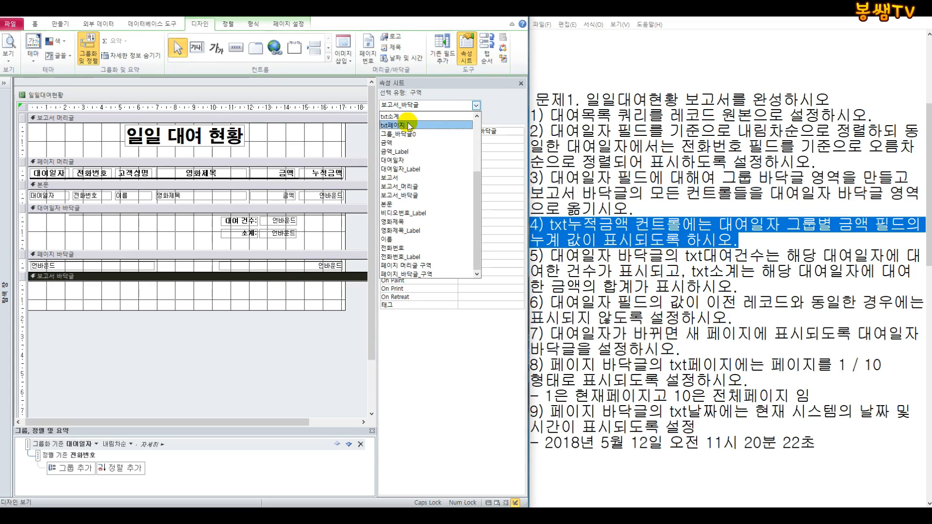
scroll(410, 185, "up", 3)
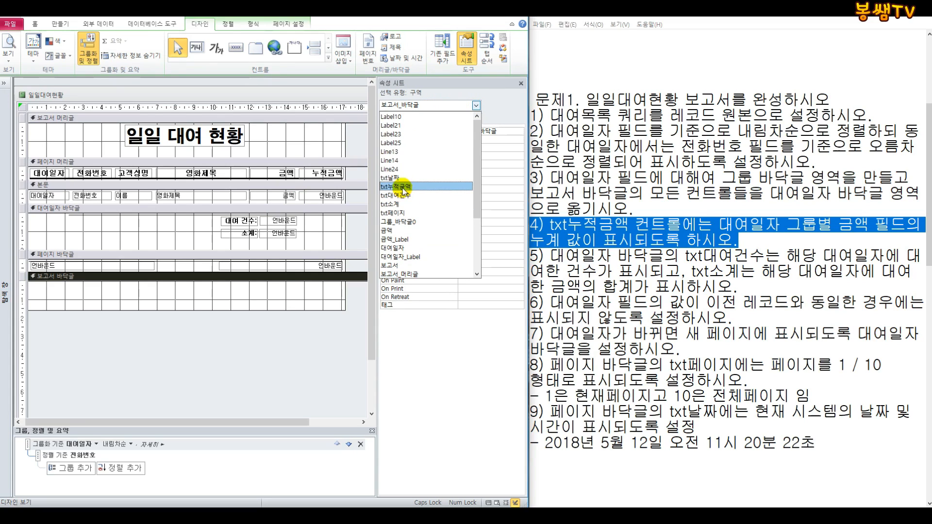
left_click(404, 187)
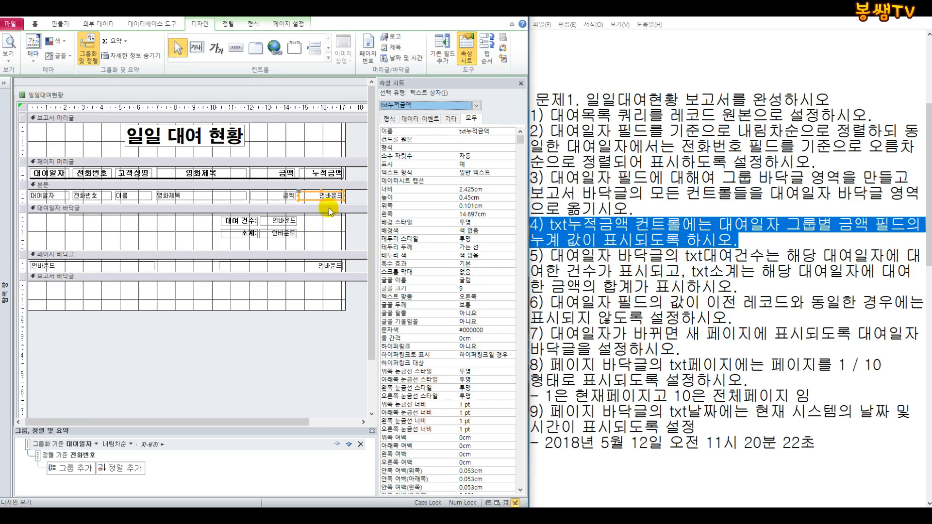
left_click(456, 139)
left_click(504, 141)
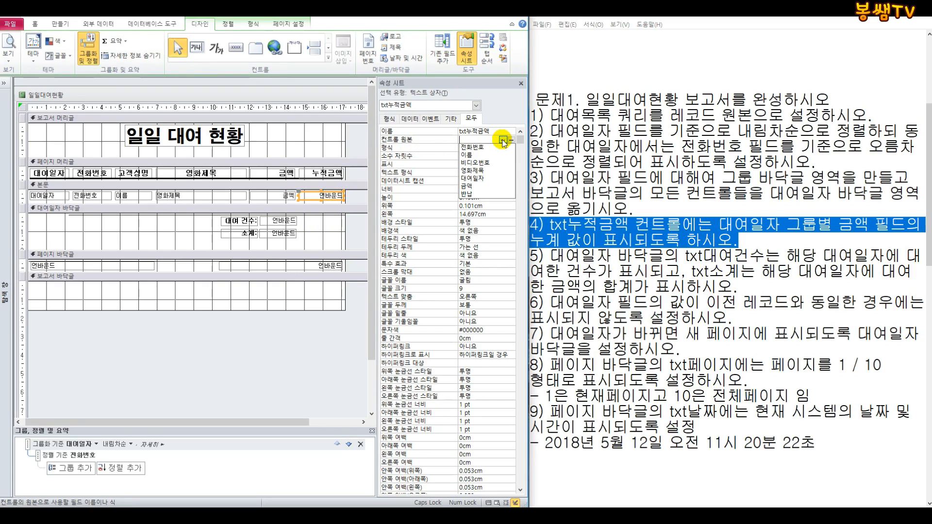
left_click(470, 187)
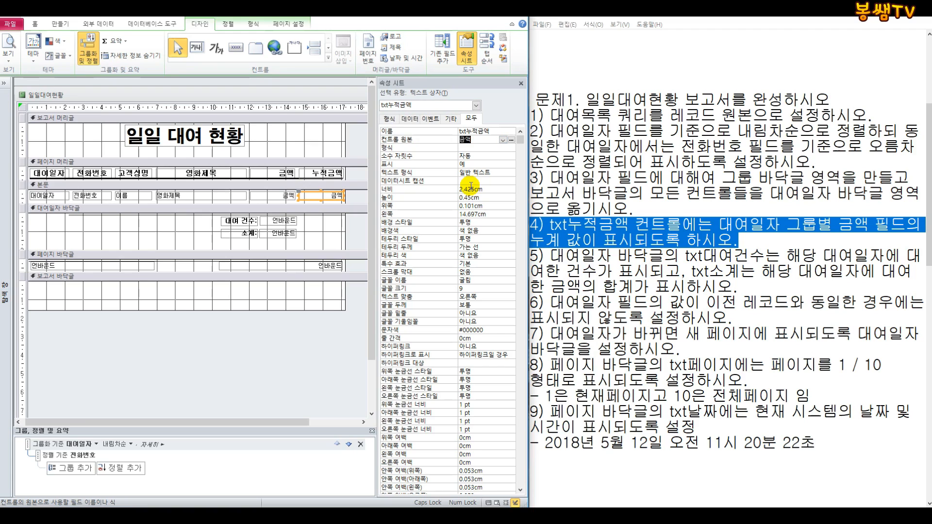
Step: Set the report's page orientation to landscape (가로) in print preview, check the 누적금액 column and return to design view
left_click(8, 56)
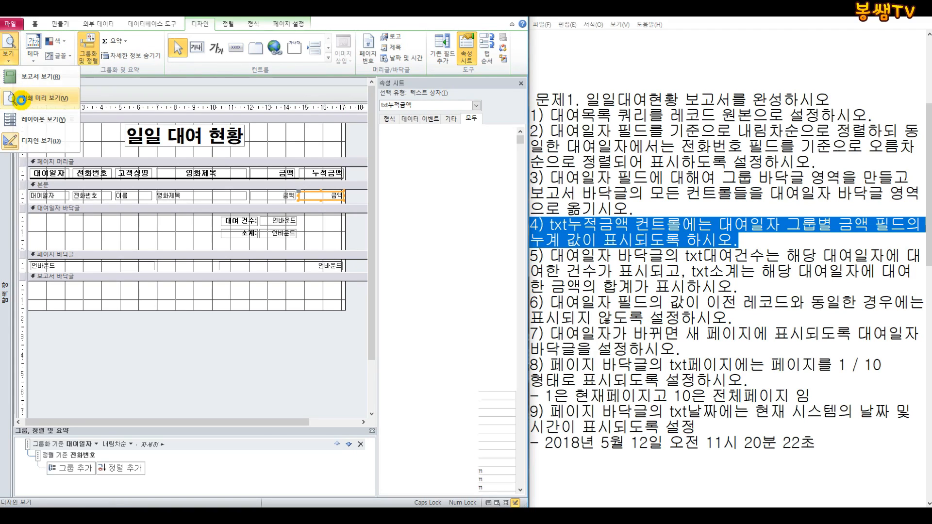
left_click(21, 100)
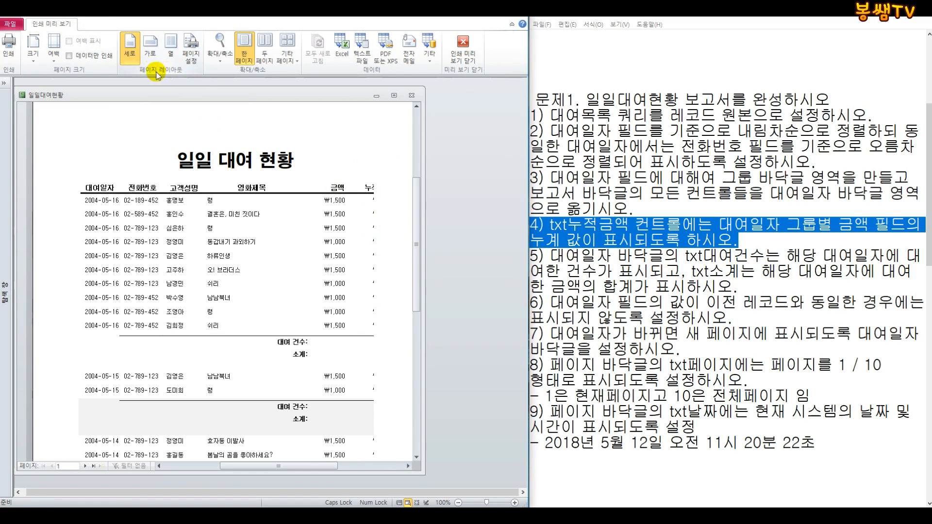
left_click(154, 52)
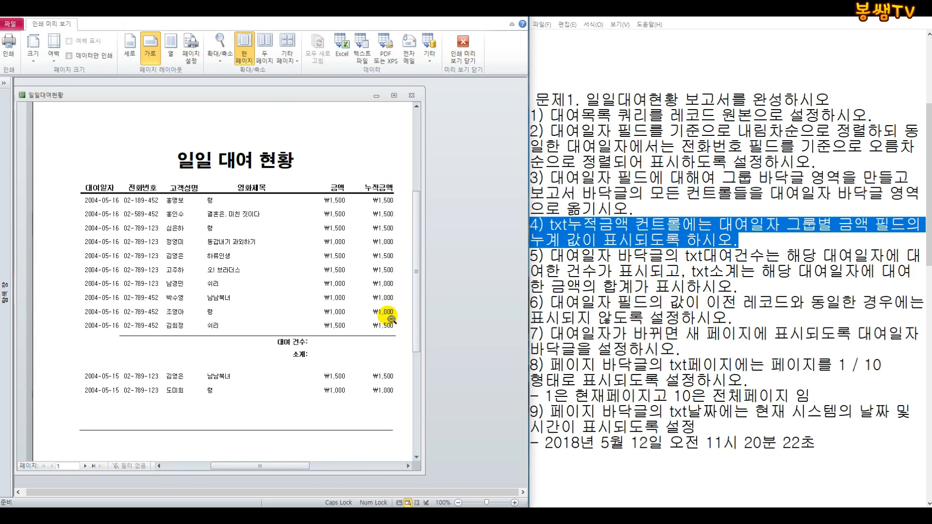
left_click(463, 49)
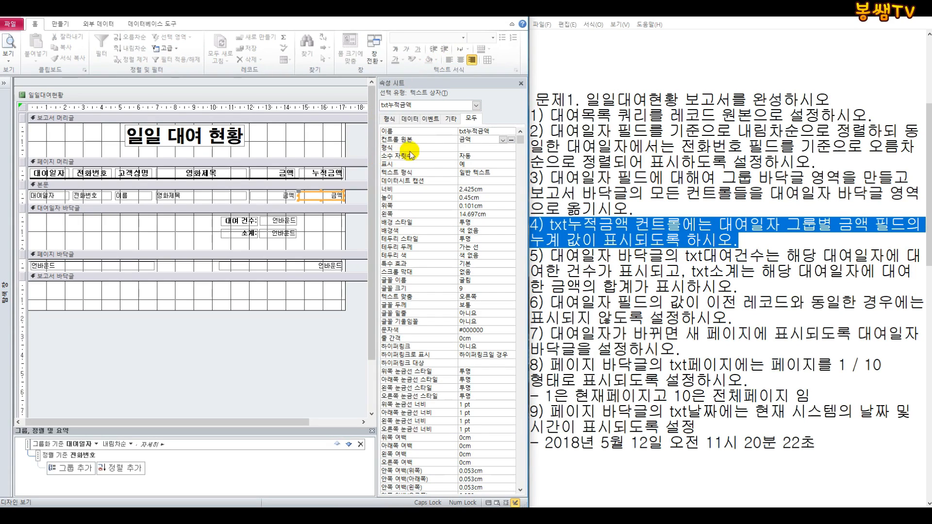
Step: Set the running sum property (누적 합계) of txt누적금액 to 그룹
left_click(438, 140)
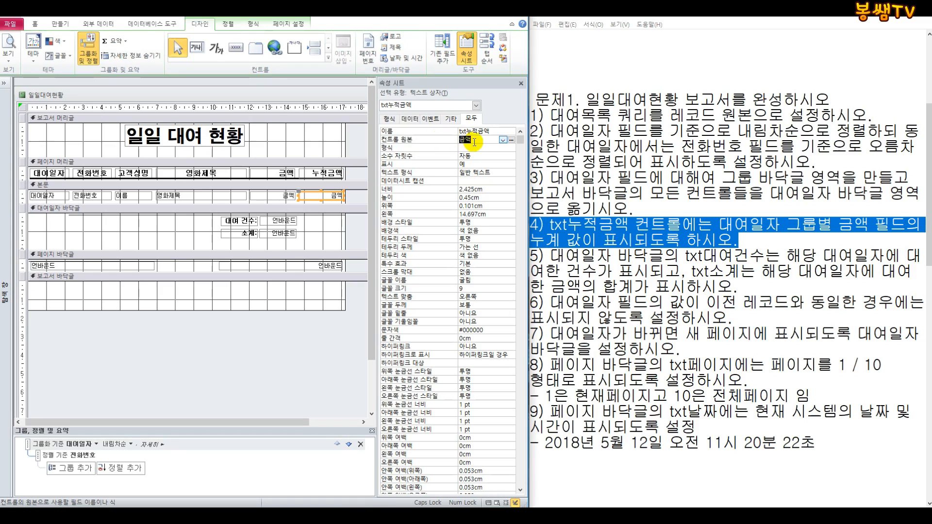
scroll(454, 204, "down", 6)
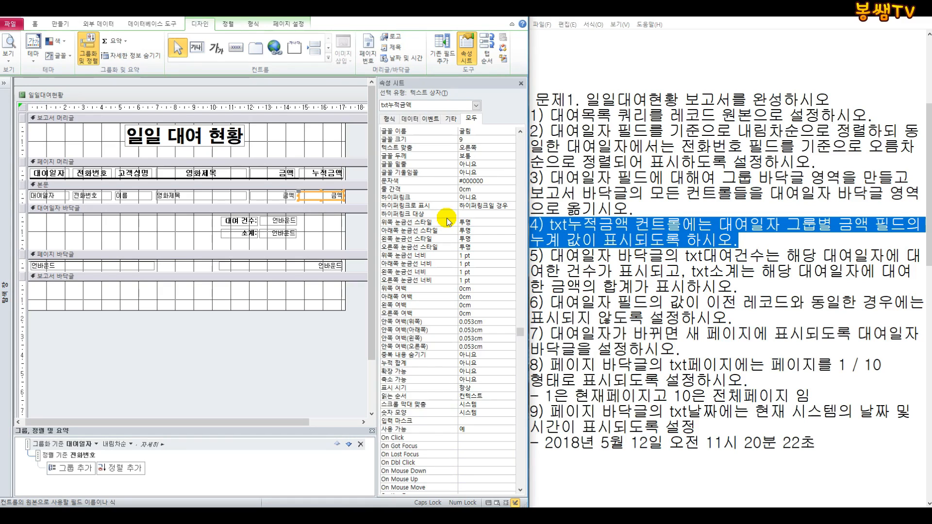
left_click(402, 363)
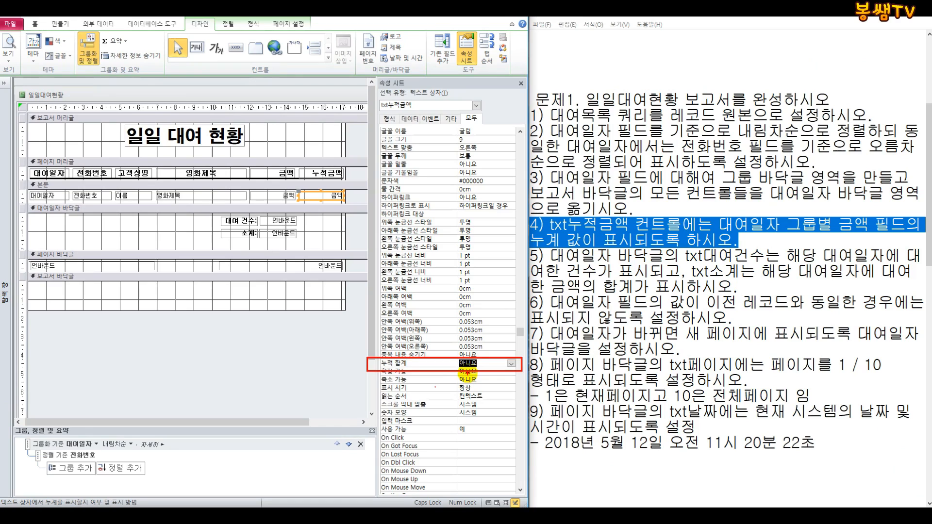
left_click(512, 364)
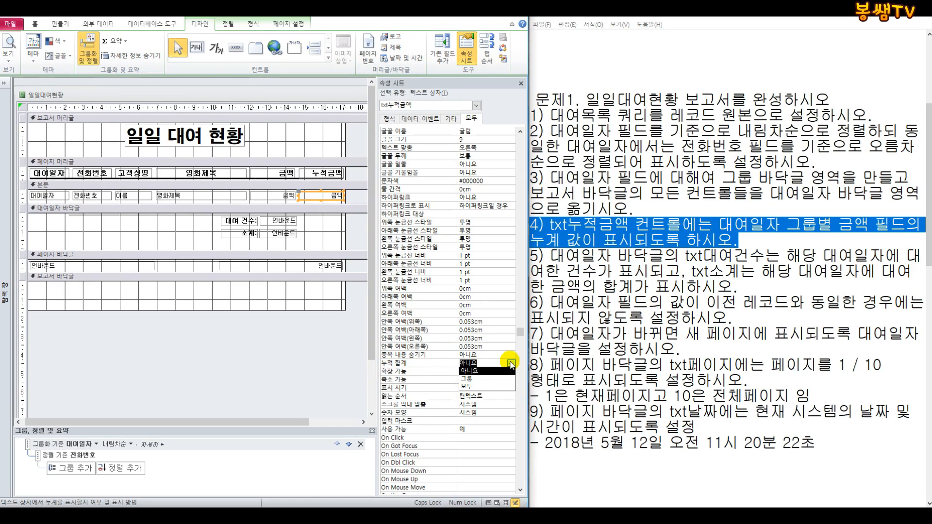
left_click(481, 379)
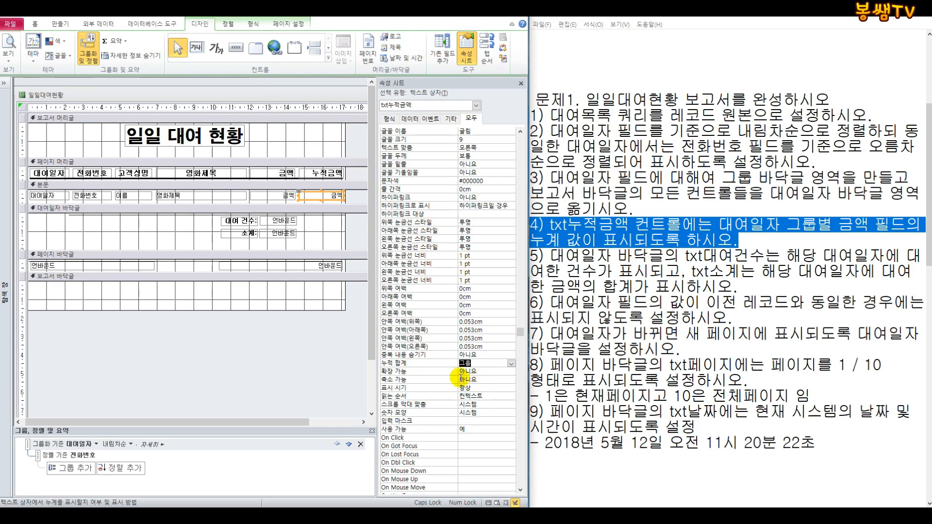
Step: Check the accumulated amounts in the 누적금액 column in print preview and return to design view
left_click(5, 63)
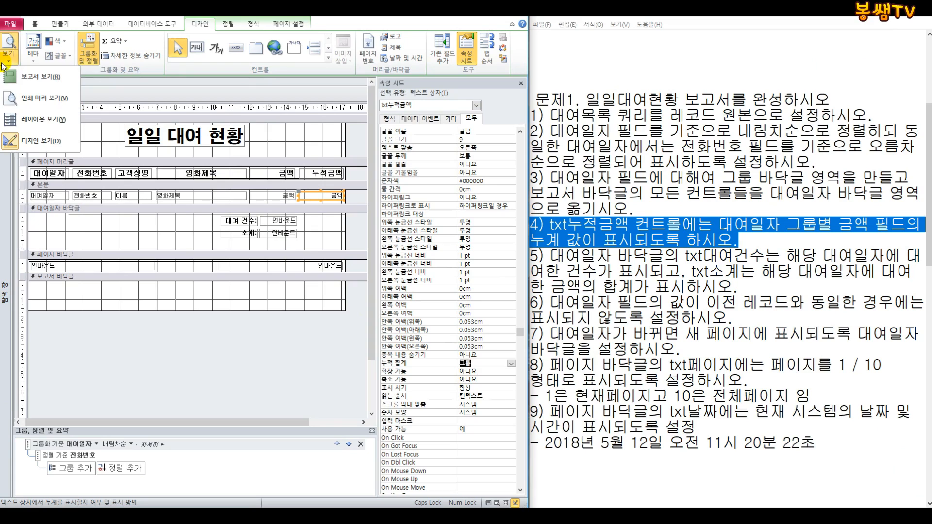
left_click(20, 99)
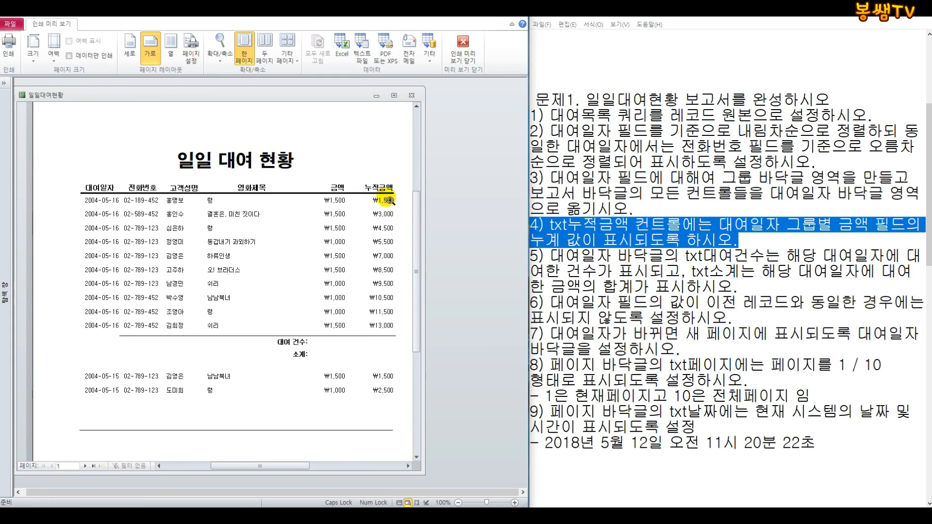
left_click(467, 55)
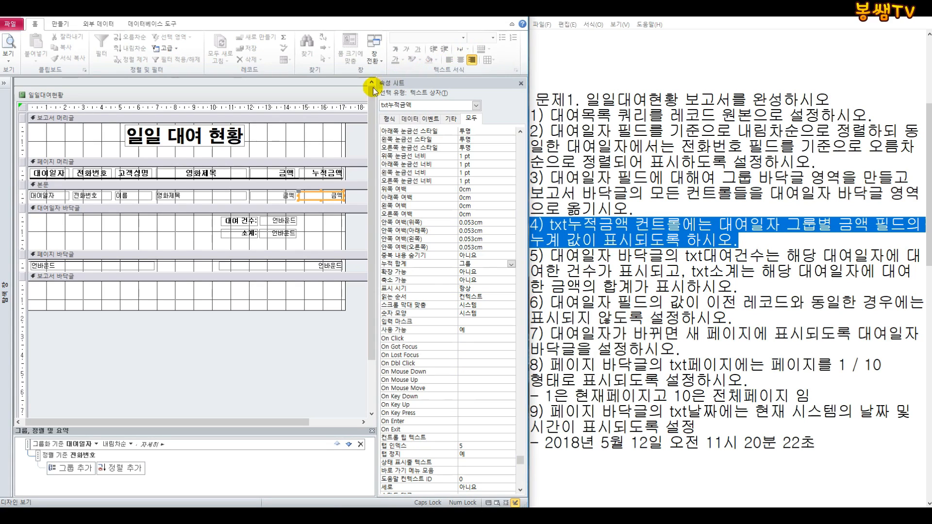
Step: Select the txt대여건수 text box in the 대여일자 바닥글 and set its control source (컨트롤 원본) to =Count(*)
left_click_drag(531, 256, 743, 287)
left_click(293, 324)
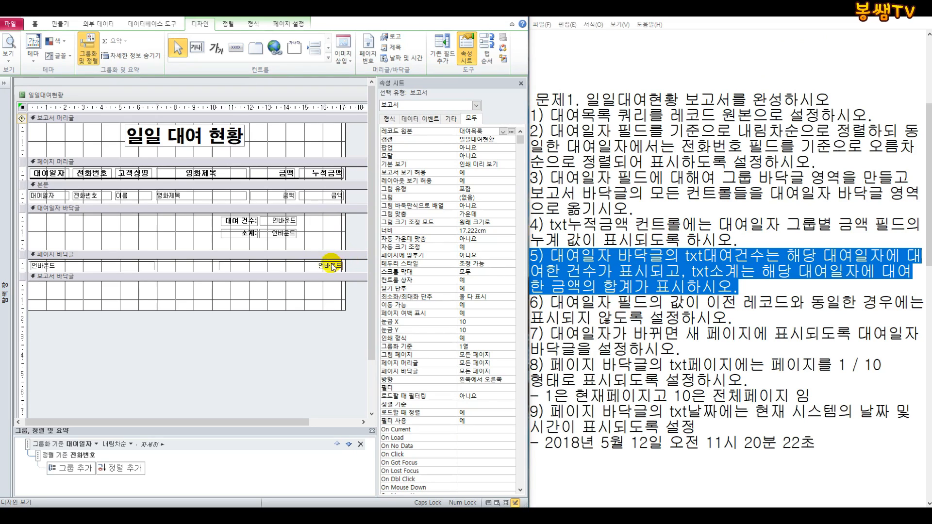
left_click(275, 222)
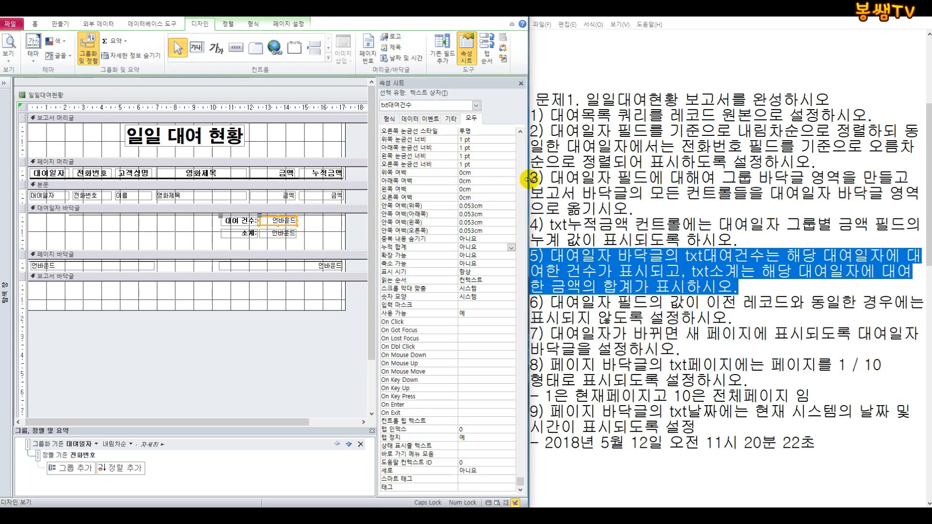
left_click(522, 143)
left_click(493, 140)
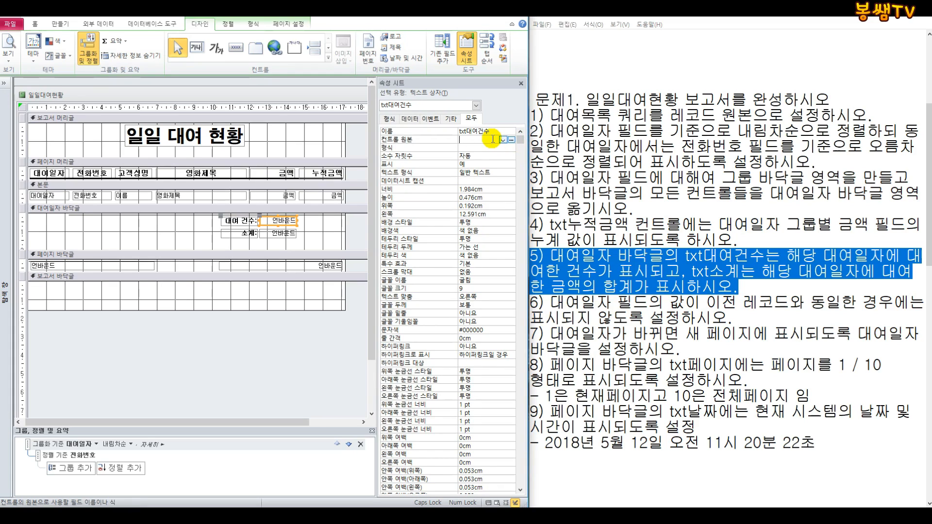
type("=COUNT(*")
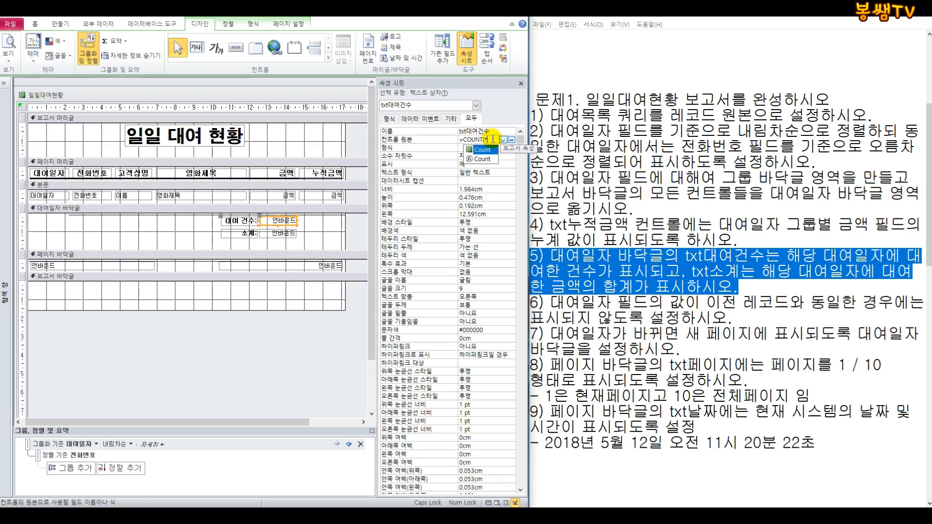
type(")")
key("Return")
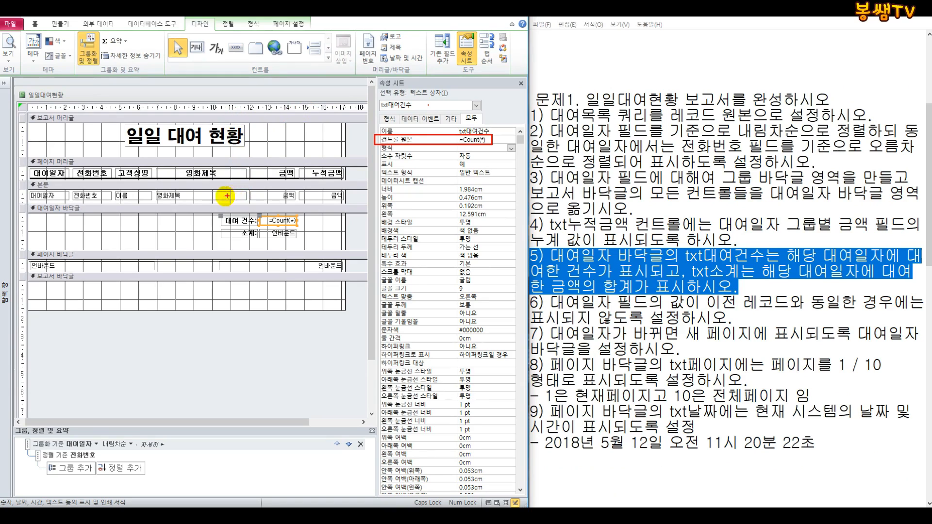
mouse_move(19, 201)
left_mouse_down()
mouse_move(139, 242)
mouse_move(330, 272)
mouse_move(347, 257)
left_mouse_up()
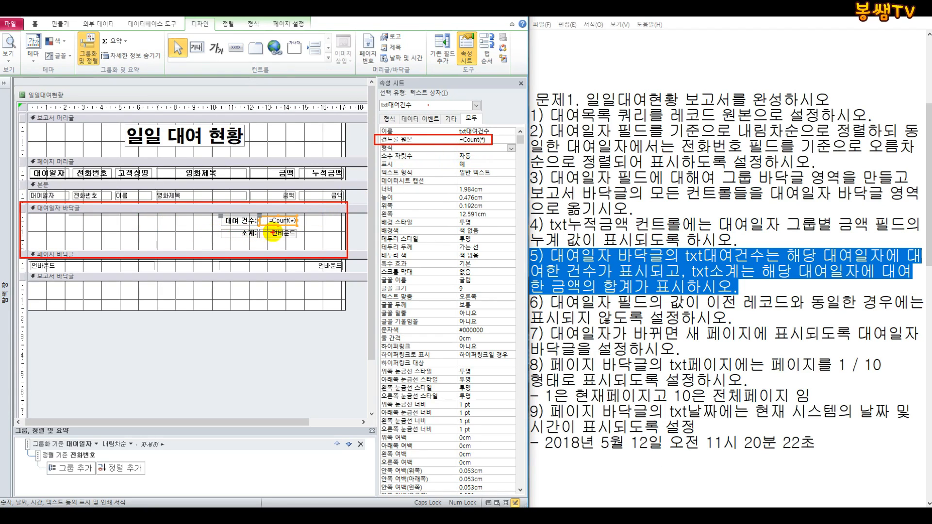
left_click_drag(52, 235, 91, 224)
mouse_move(94, 232)
left_mouse_down()
mouse_move(112, 223)
mouse_move(203, 233)
left_mouse_up()
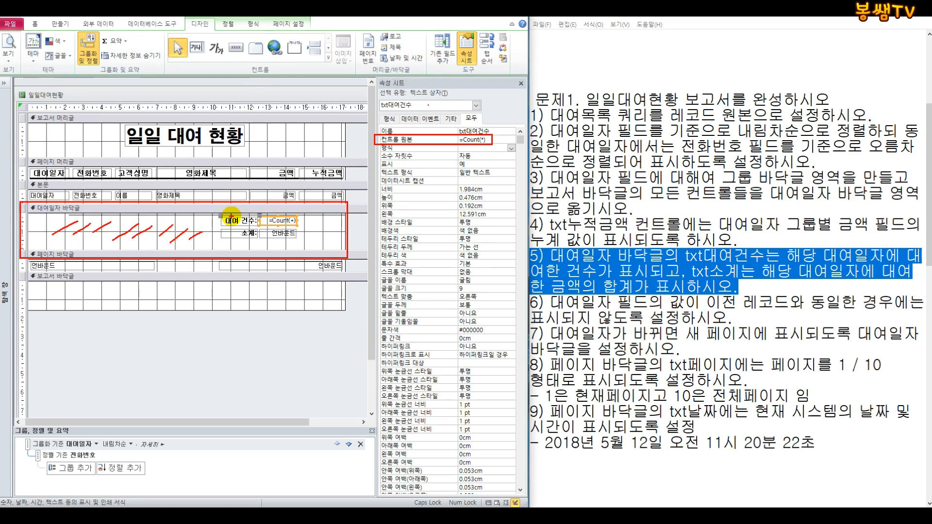
key("Escape")
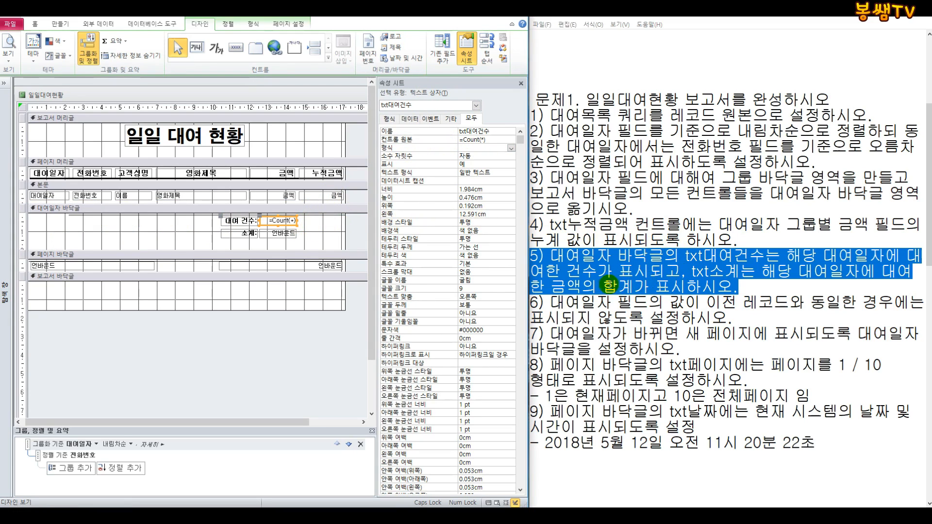
Step: Set the control source (컨트롤 원본) of the txt소계 text box in the 대여일자 바닥글 to =SUM([금액])
left_click(278, 232)
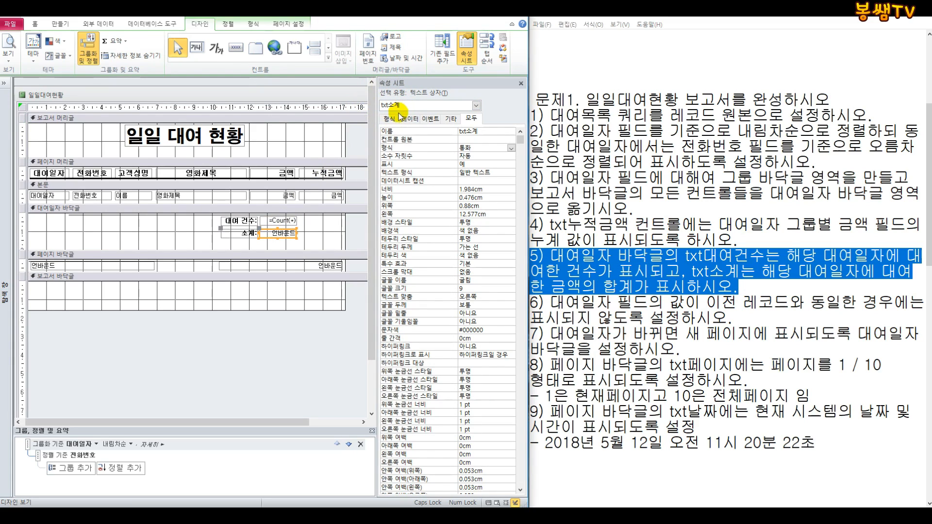
left_click(455, 140)
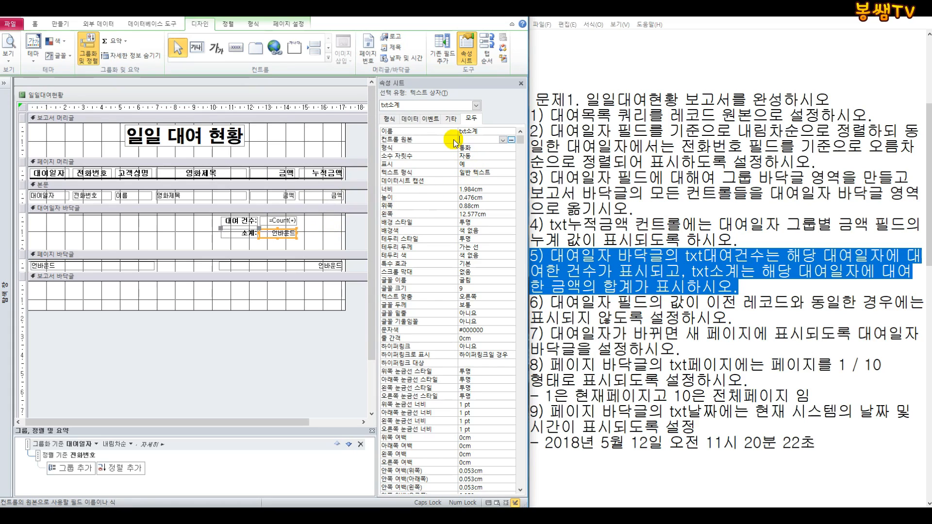
left_click_drag(458, 139, 436, 140)
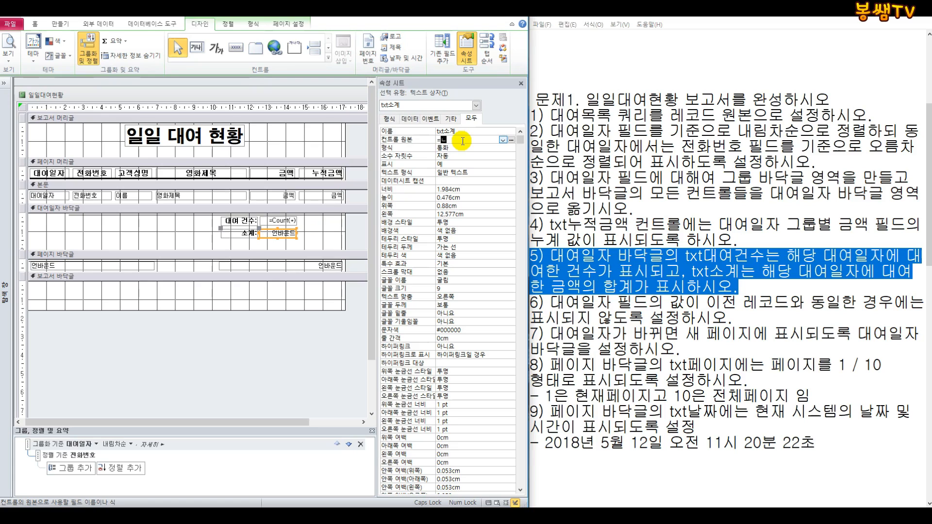
type("=SUM(")
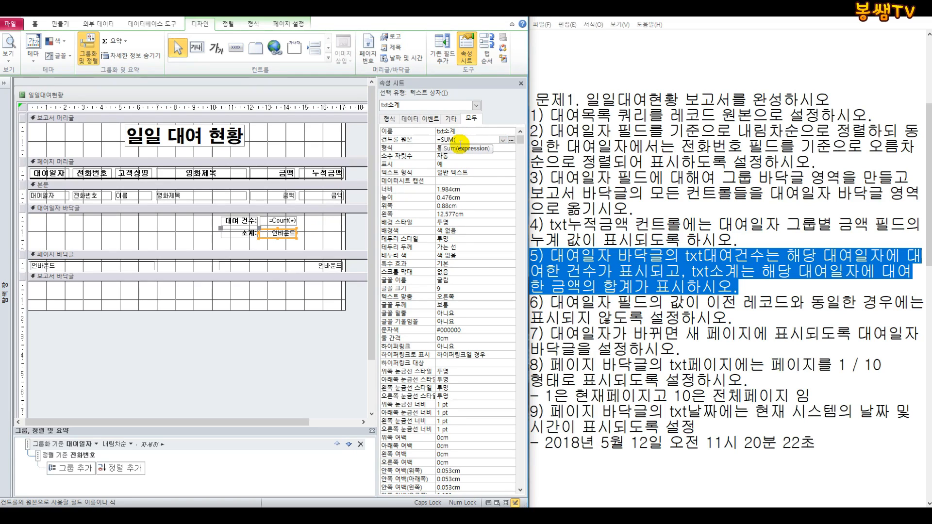
type("[금액")
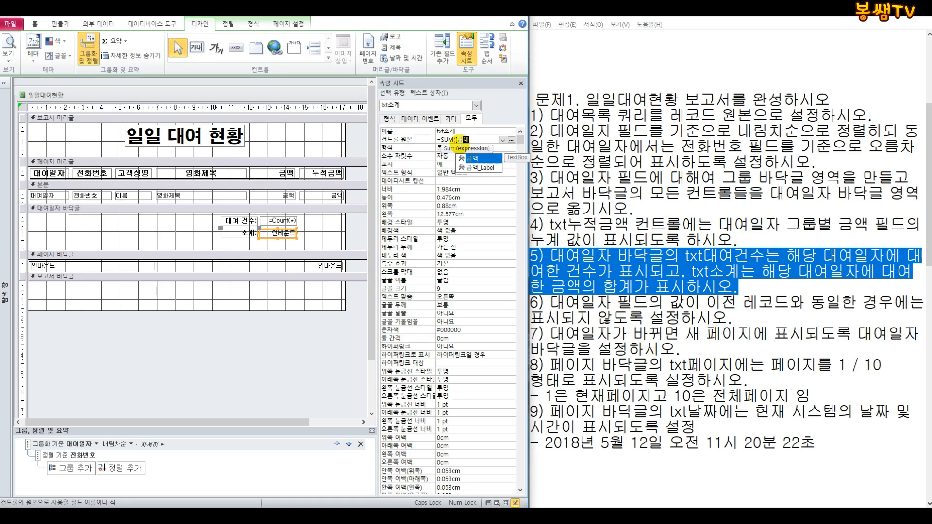
type("]")
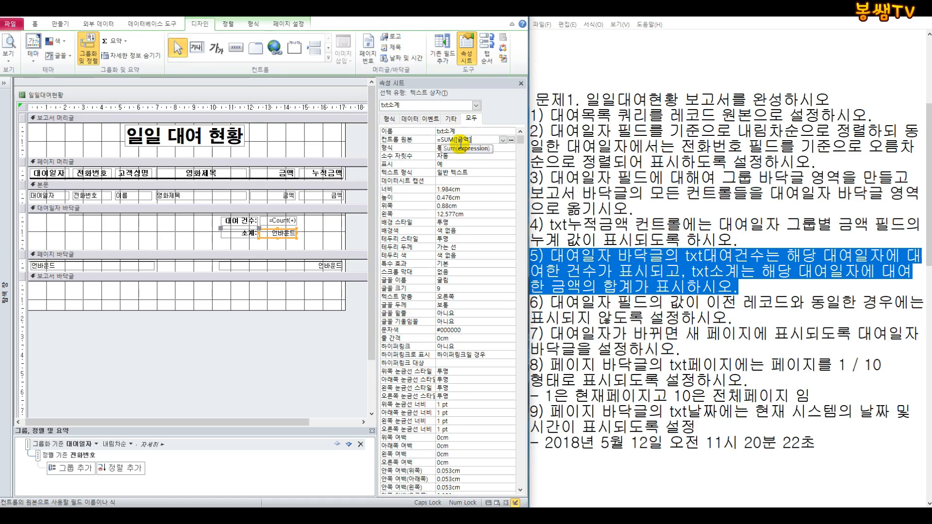
key("Return")
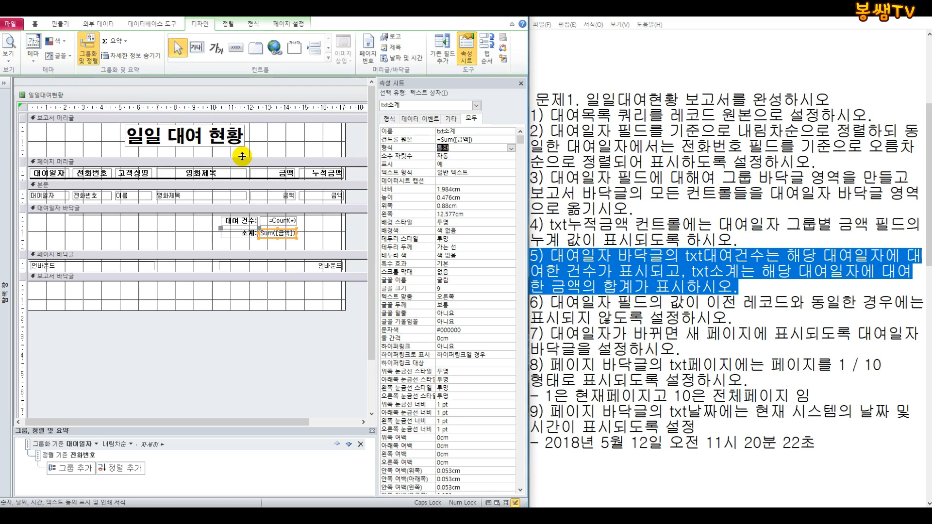
Step: Check the 대여 건수 and 소계 values of the 대여일자 group in print preview and return to design view
left_click(8, 69)
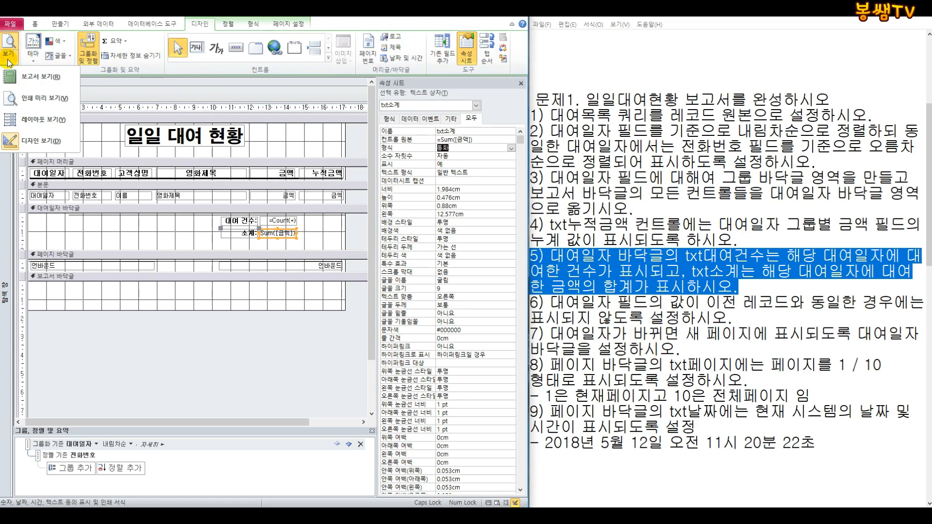
left_click(25, 101)
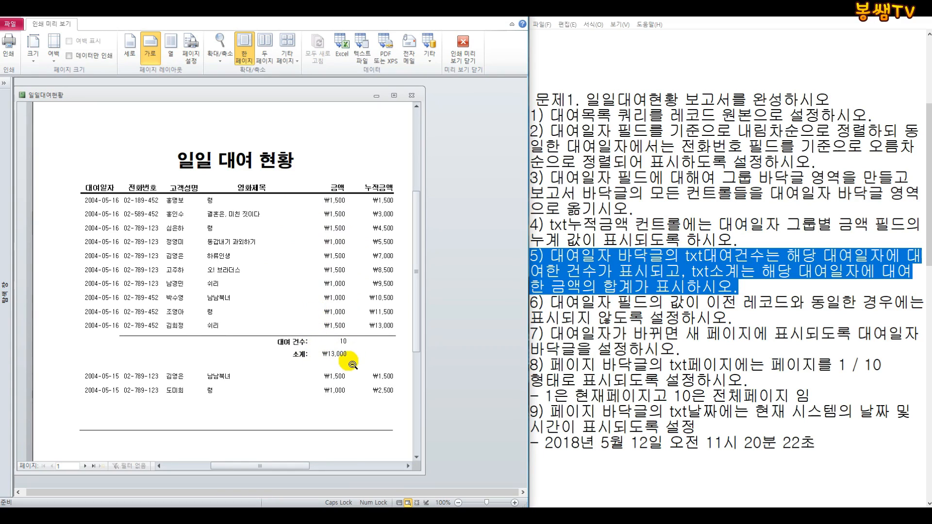
left_click(468, 58)
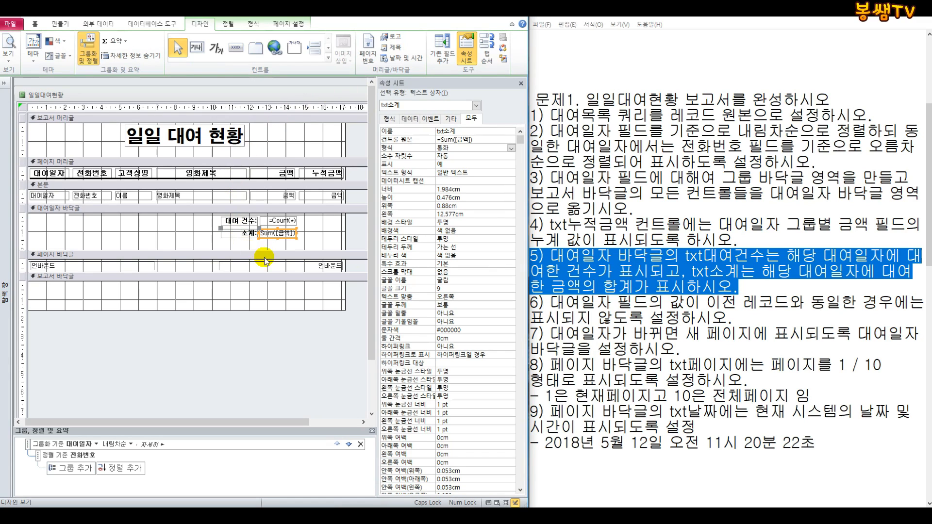
Step: Highlight requirement 6 in the exercise text, about not showing 대여일자 values identical to the previous record
left_click(539, 286)
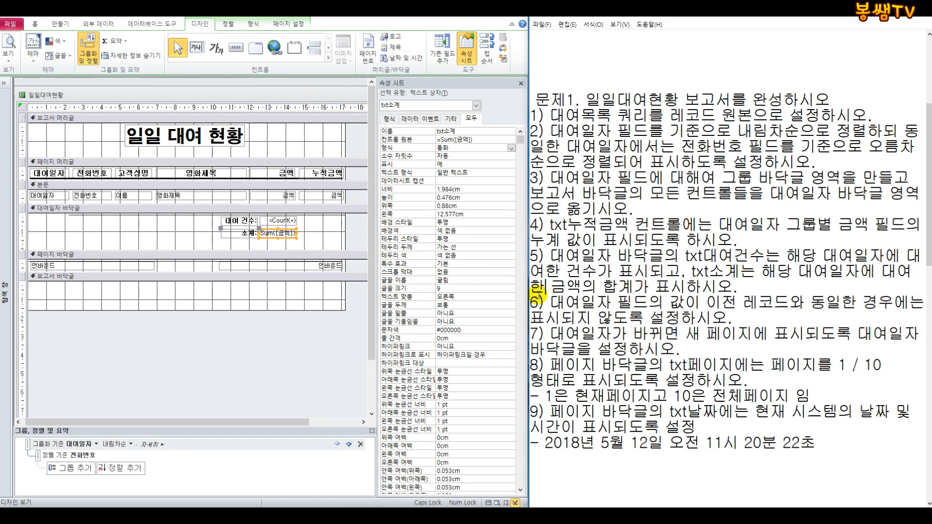
left_click_drag(528, 303, 732, 319)
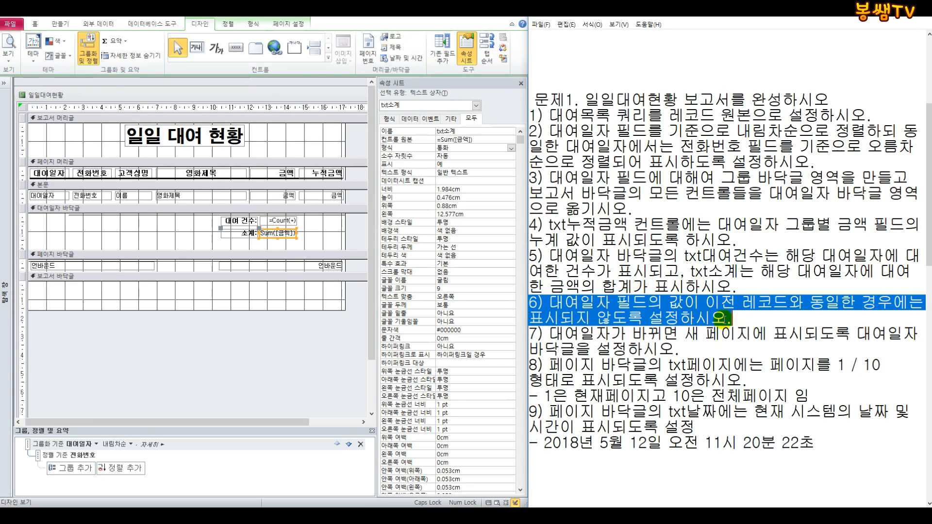
left_click(287, 307)
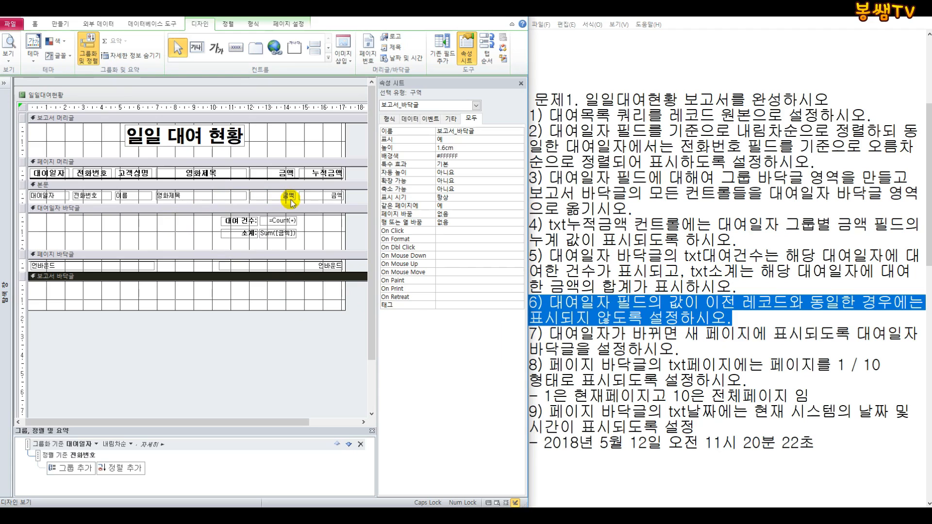
Step: Select the 대여일자 text box in the 본문 section and set its hide duplicates property (중복 내용 숨기기) to 예
left_click(48, 198)
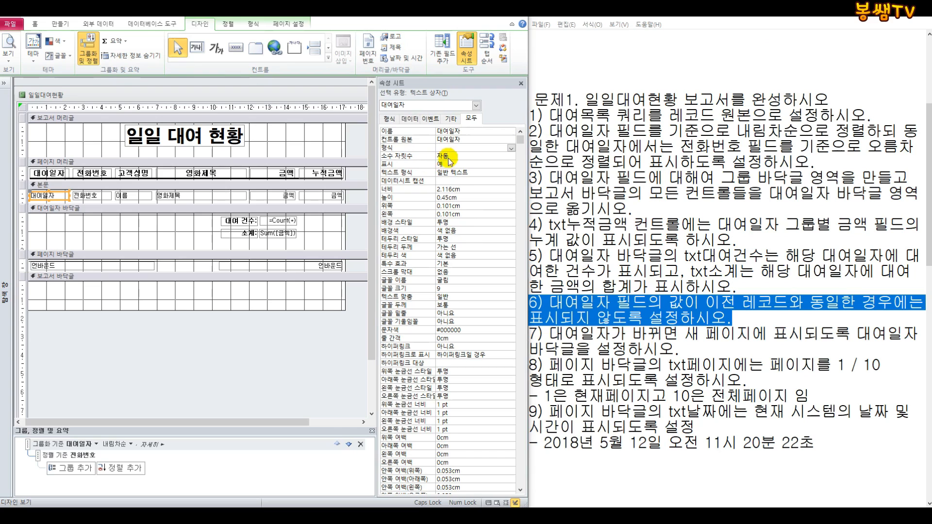
left_click_drag(521, 140, 552, 226)
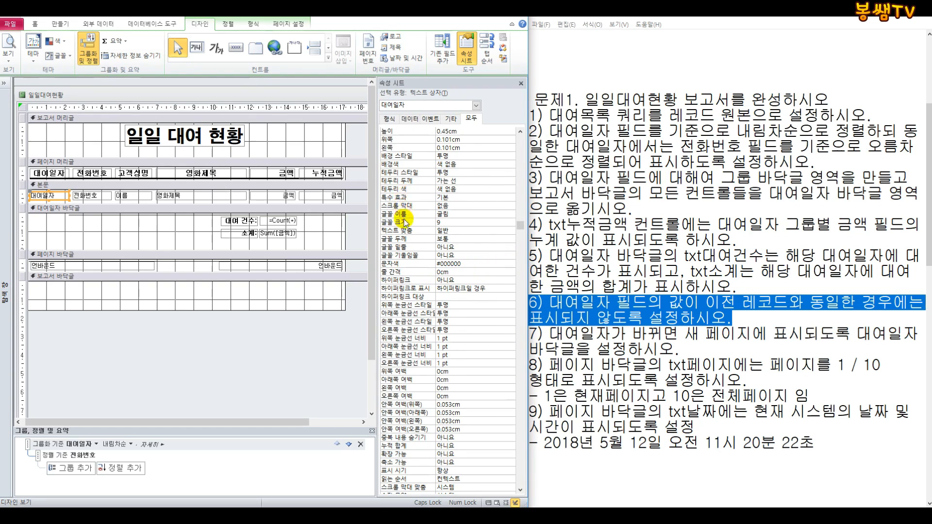
scroll(403, 214, "down", 3)
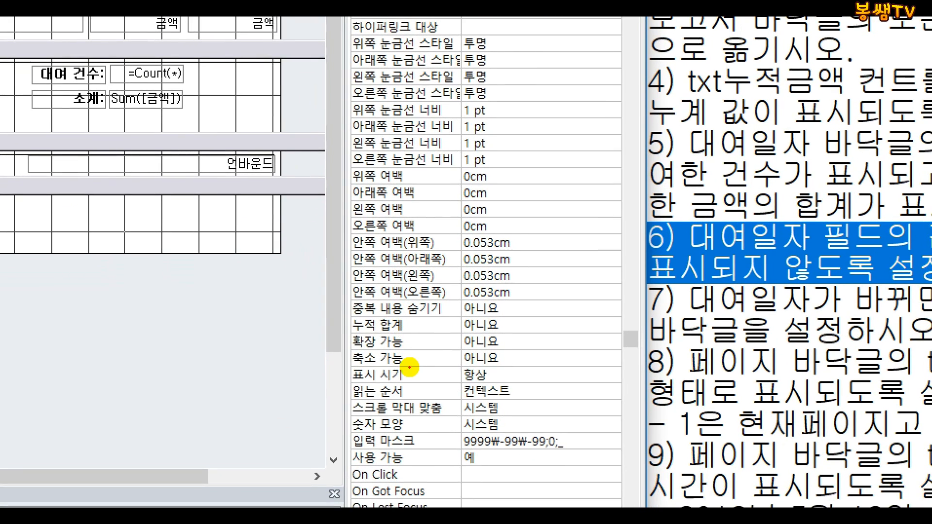
left_click_drag(315, 295, 630, 321)
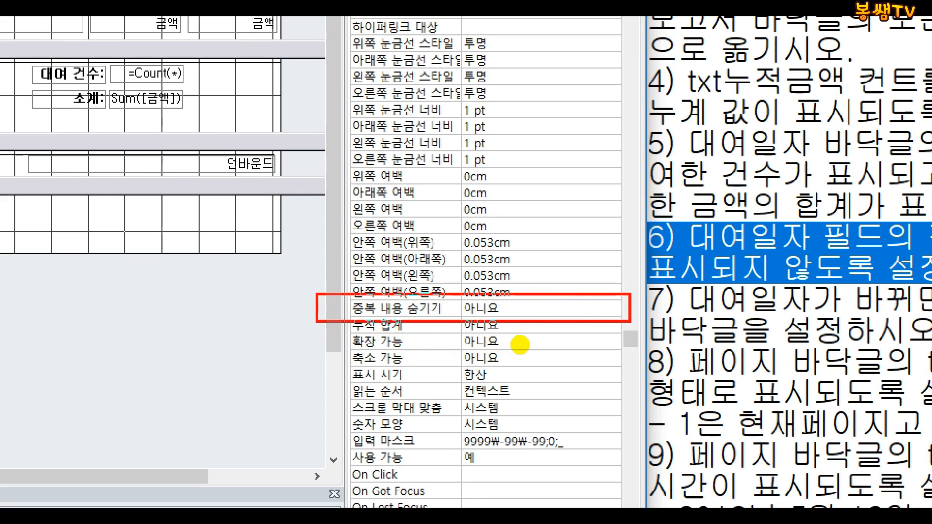
left_click_drag(342, 307, 213, 311)
mouse_move(294, 298)
left_mouse_down()
mouse_move(324, 315)
mouse_move(304, 336)
left_mouse_up()
key("Escape")
left_click(405, 337)
left_click(511, 338)
left_click(480, 346)
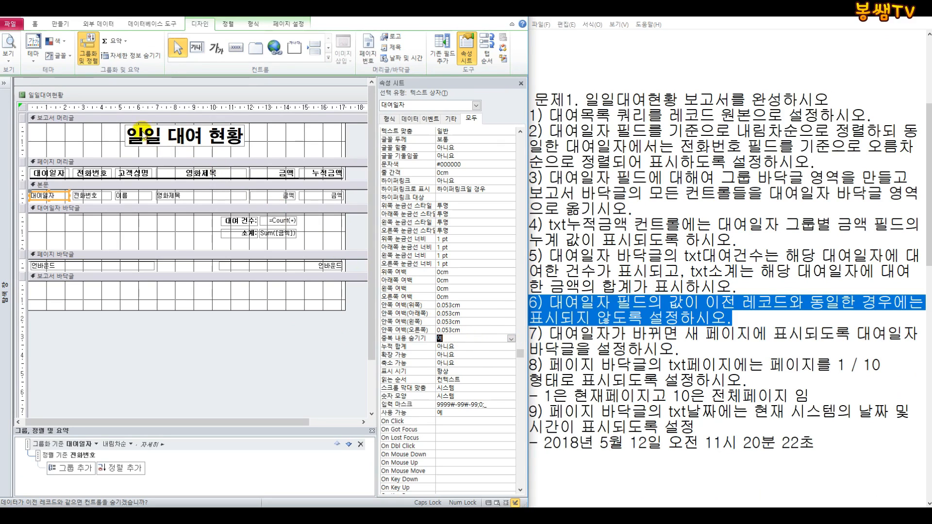
Step: Check the repeated dates in the 대여일자 column in print preview and return to design view
left_click(11, 63)
left_click(20, 98)
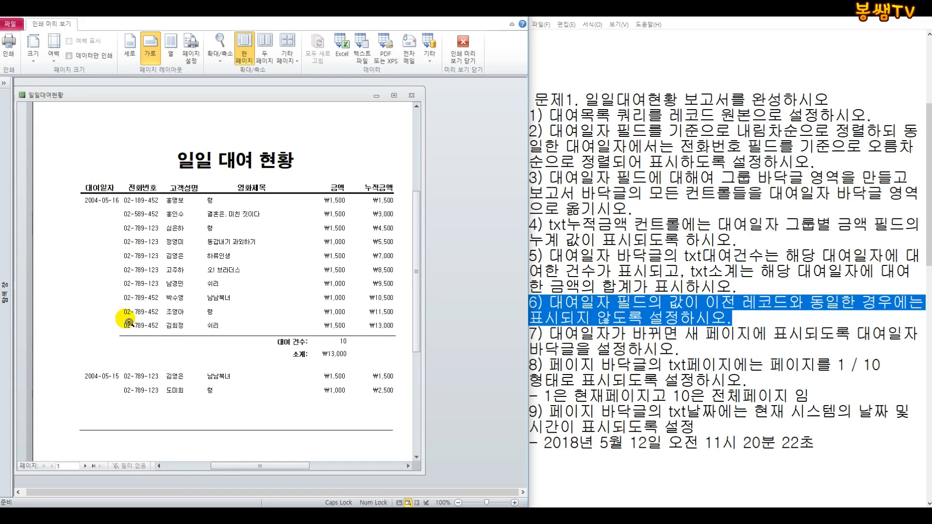
left_click(463, 52)
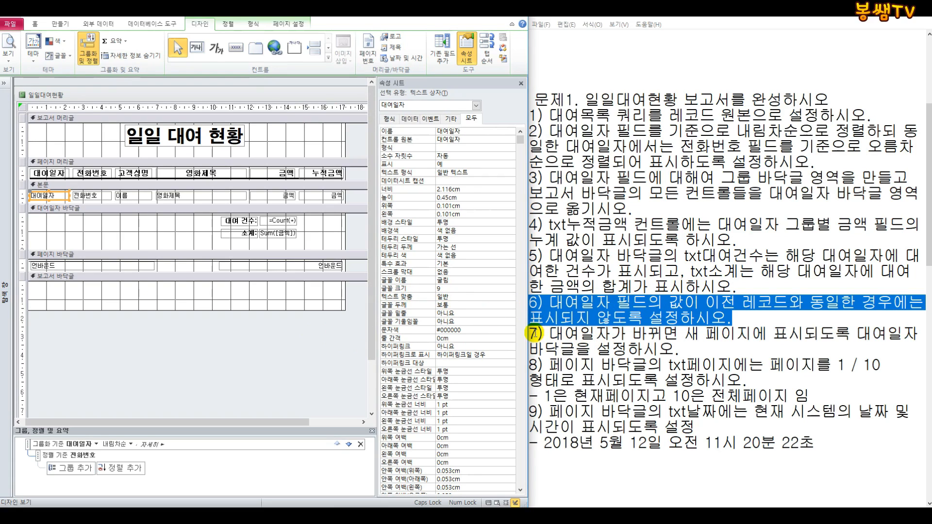
Step: Highlight requirement 7 in the exercise text, about starting a new page whenever 대여일자 changes
left_click(532, 334)
left_click_drag(533, 334, 680, 349)
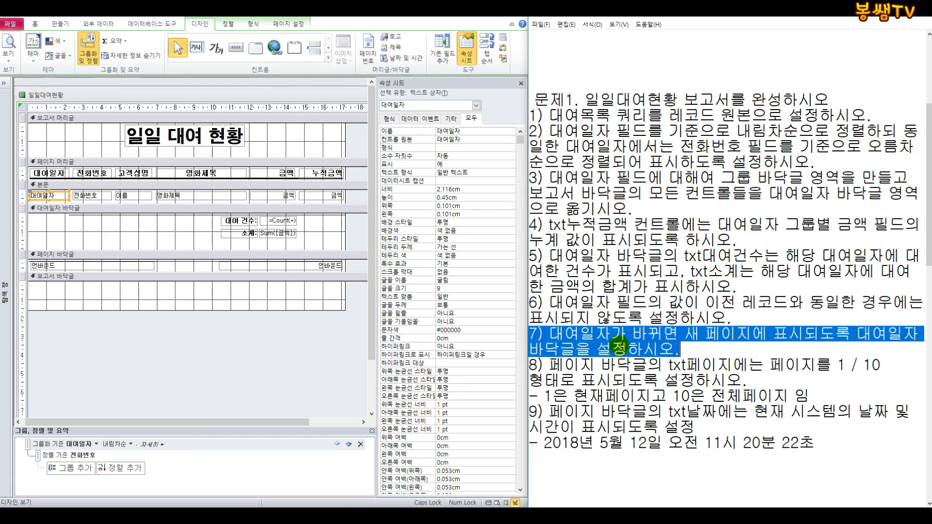
left_click(301, 325)
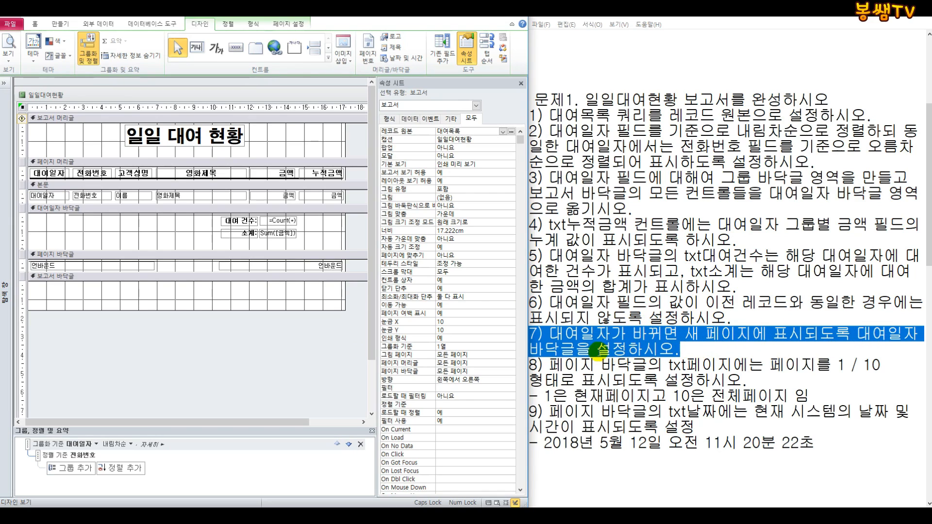
Step: Select the 대여일자 바닥글 section and open the choices of its page break property (페이지 바꿈)
left_click(77, 213)
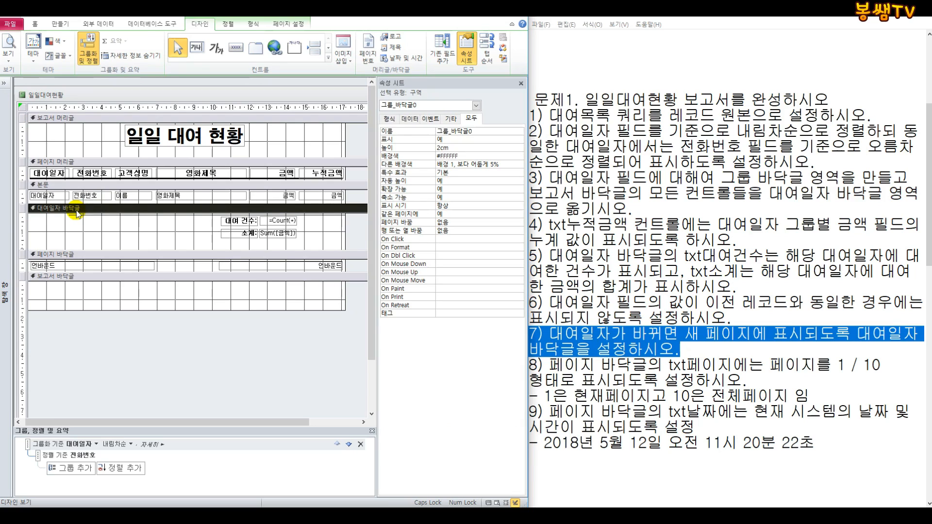
left_click(401, 224)
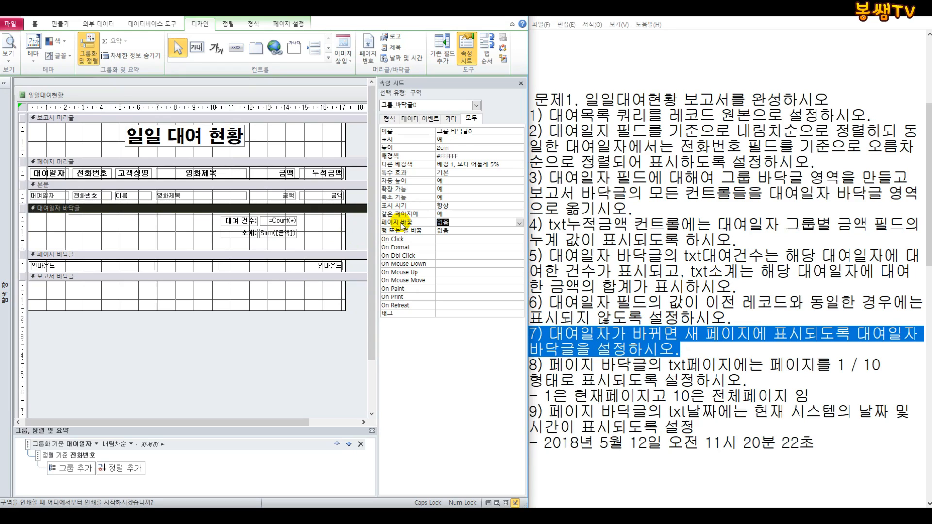
left_click(519, 223)
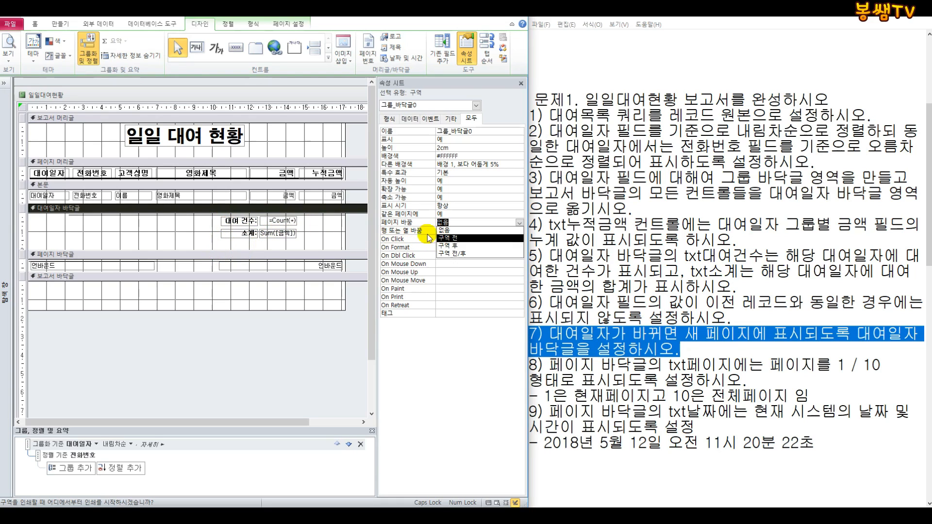
Step: Examine in print preview where the 대여일자 group footer sits before the next date's records, and return to design view
left_click(16, 62)
left_click(43, 97)
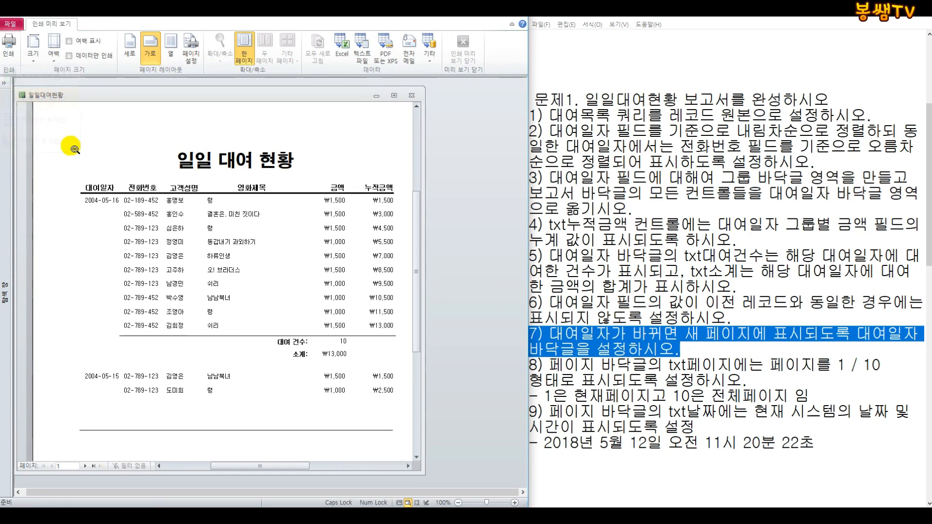
mouse_move(73, 332)
left_mouse_down()
mouse_move(301, 365)
mouse_move(414, 365)
left_mouse_up()
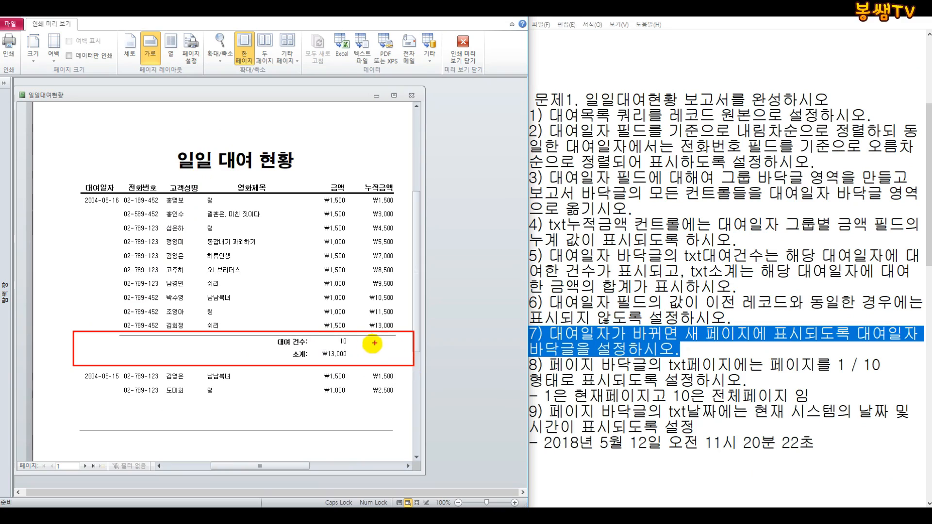
mouse_move(38, 345)
left_mouse_down()
mouse_move(68, 345)
mouse_move(58, 350)
mouse_move(59, 334)
left_mouse_up()
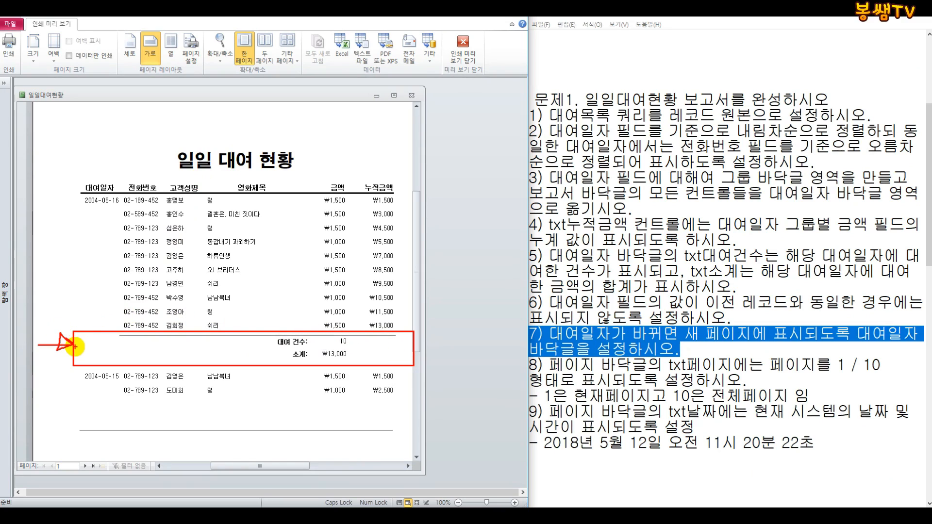
mouse_move(83, 373)
left_mouse_down()
mouse_move(128, 386)
mouse_move(29, 370)
mouse_move(60, 378)
mouse_move(60, 361)
mouse_move(173, 408)
mouse_move(83, 374)
mouse_move(290, 436)
mouse_move(245, 446)
left_mouse_up()
key("Escape")
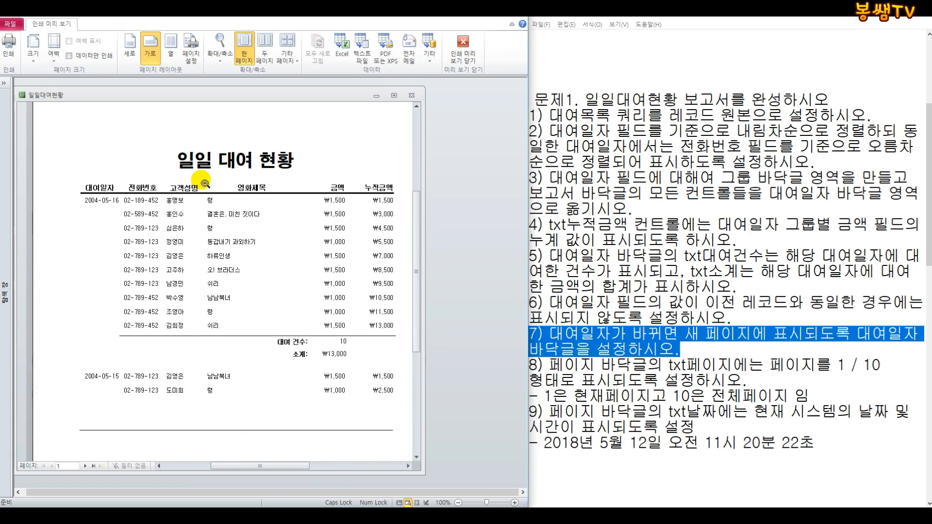
left_click(475, 66)
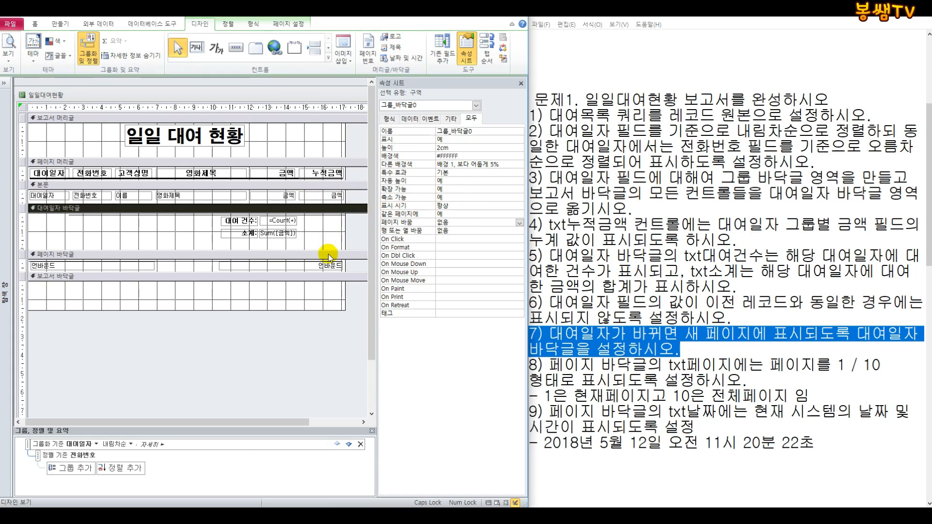
Step: Set the page break (페이지 바꿈) of the 대여일자 바닥글 to 구역 후, check both pages in print preview and return to design view
left_click(519, 222)
left_click(484, 246)
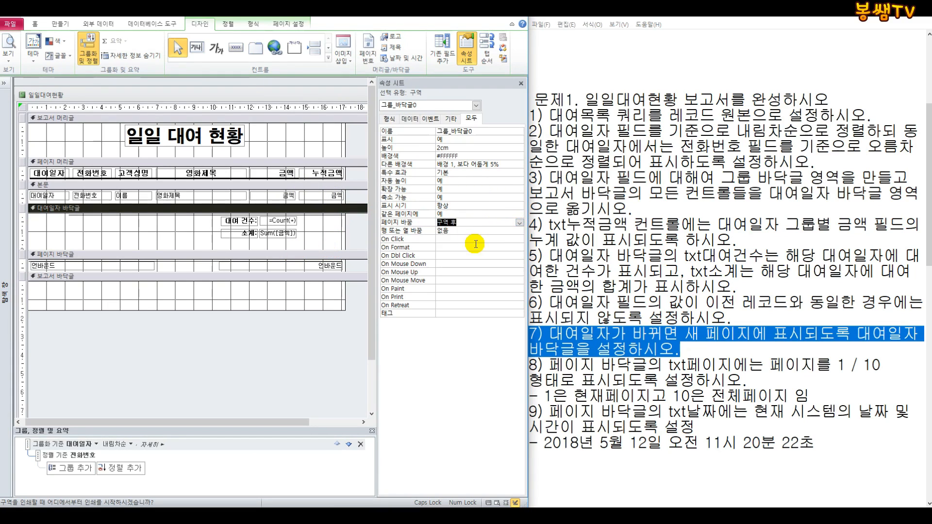
left_click(10, 55)
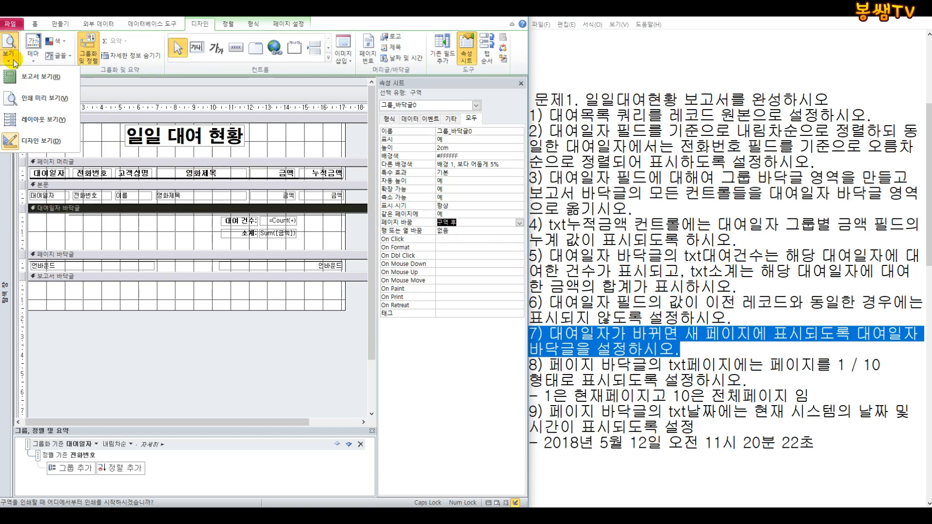
left_click(33, 101)
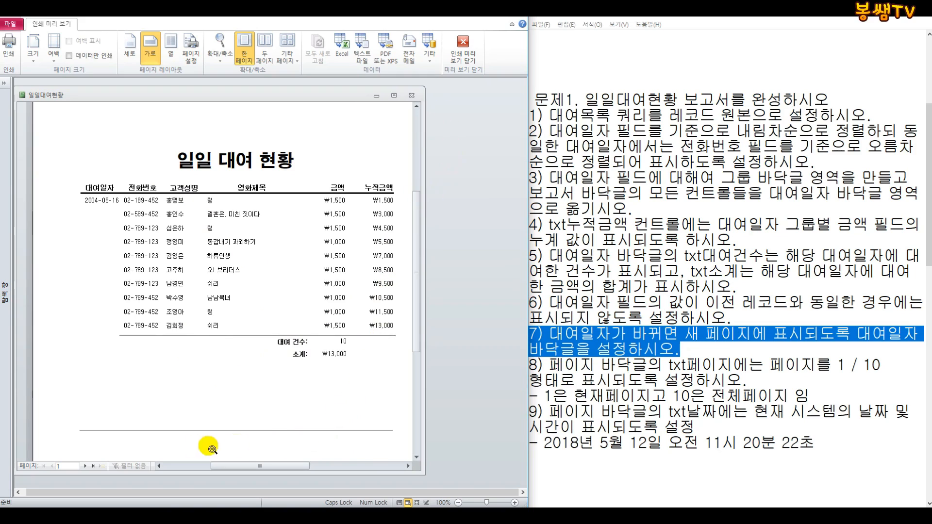
left_click(85, 466)
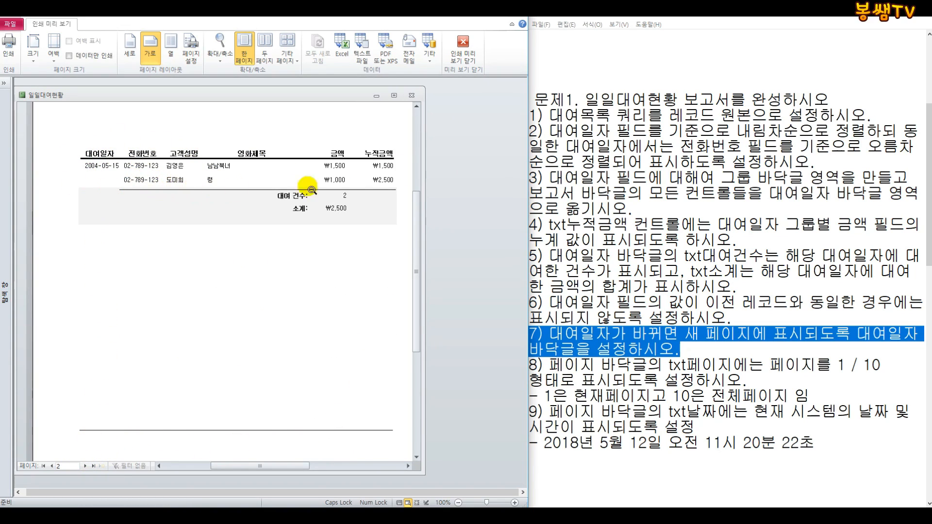
left_click(463, 52)
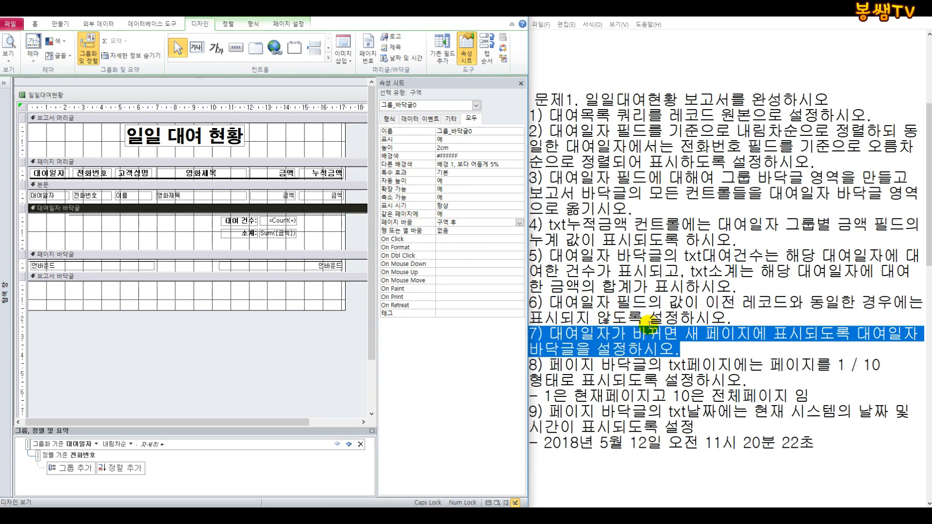
Step: Highlight requirement 8 in the exercise text, about showing pages as 1 / 10, and select the txt날짜 box in the page footer
left_click(528, 366)
left_click_drag(532, 366, 817, 393)
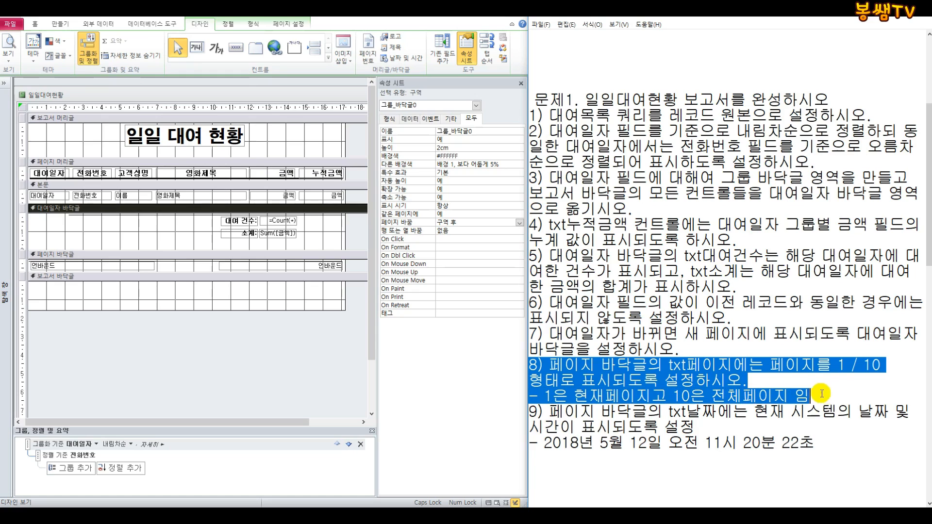
left_click(256, 334)
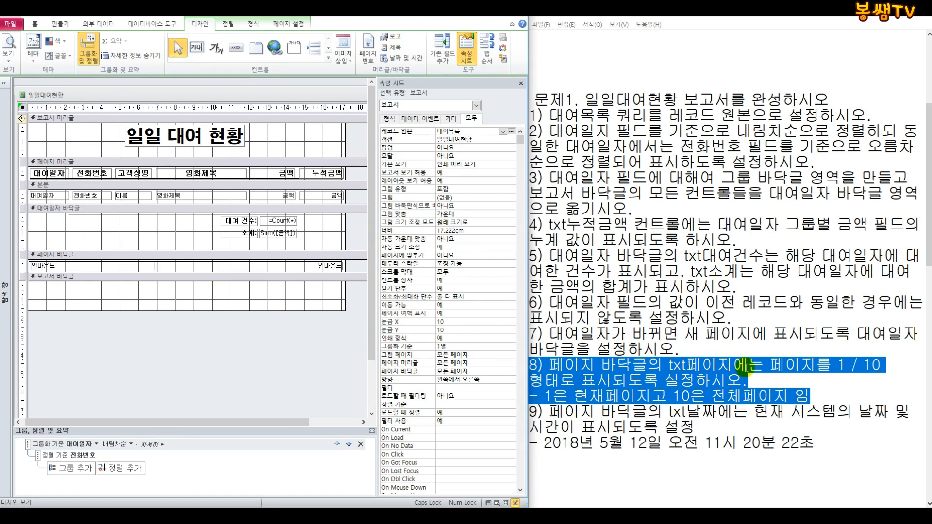
left_click(102, 268)
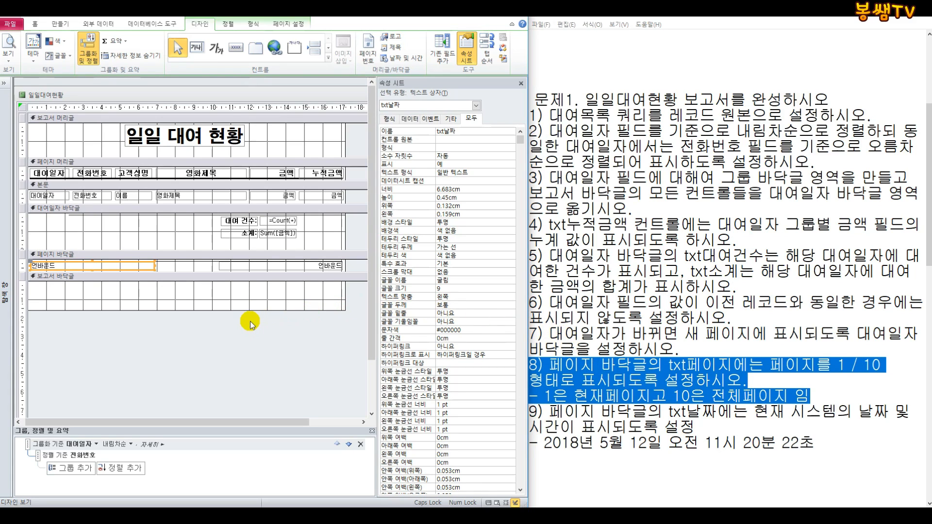
Step: Add a run of blank lines below the exercise text to make room for notes
scroll(687, 379, "down", 4)
left_click(645, 331)
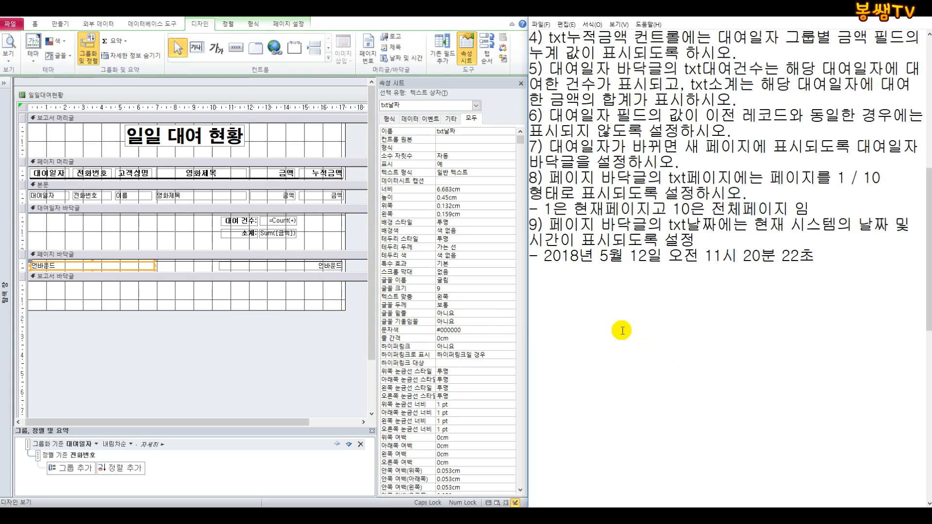
key("Return")
key("Return")
key("Return")
key("Return")
key("Return")
key("Return")
key("Return")
key("Return")
key("Return")
key("Return")
key("Return")
key("Return")
key("Return")
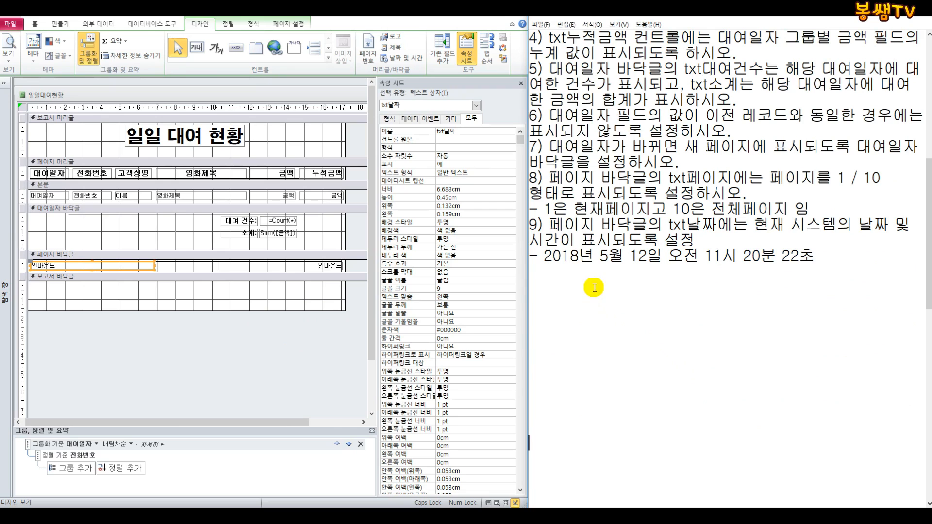
Step: Write the note "=page -> 현재페이지" below the exercise text
scroll(590, 290, "up", 4)
scroll(588, 292, "down", 4)
left_click(588, 270)
left_click(584, 315)
left_click(581, 286)
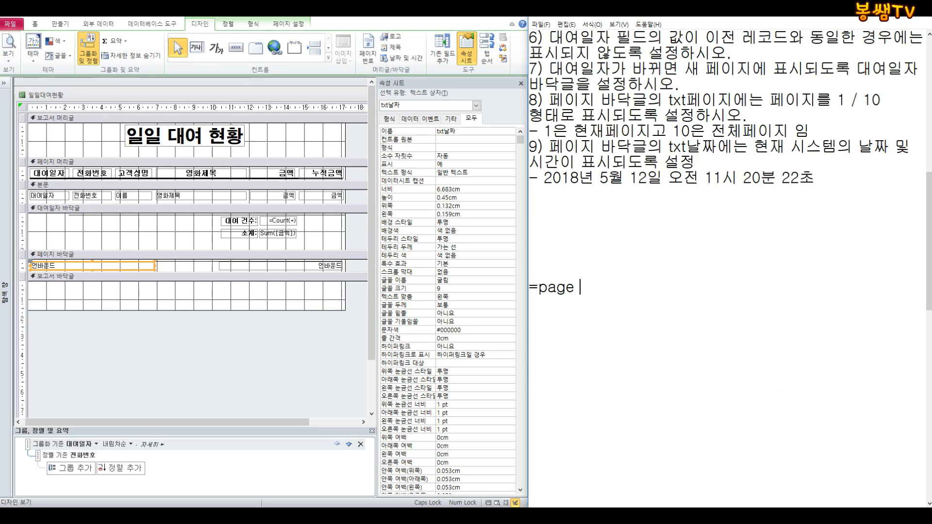
type("재페이지")
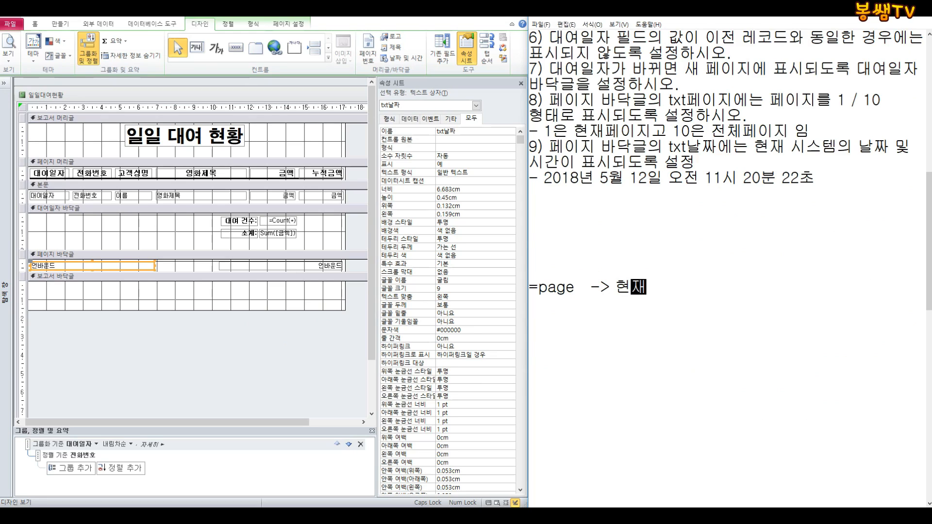
key("Return")
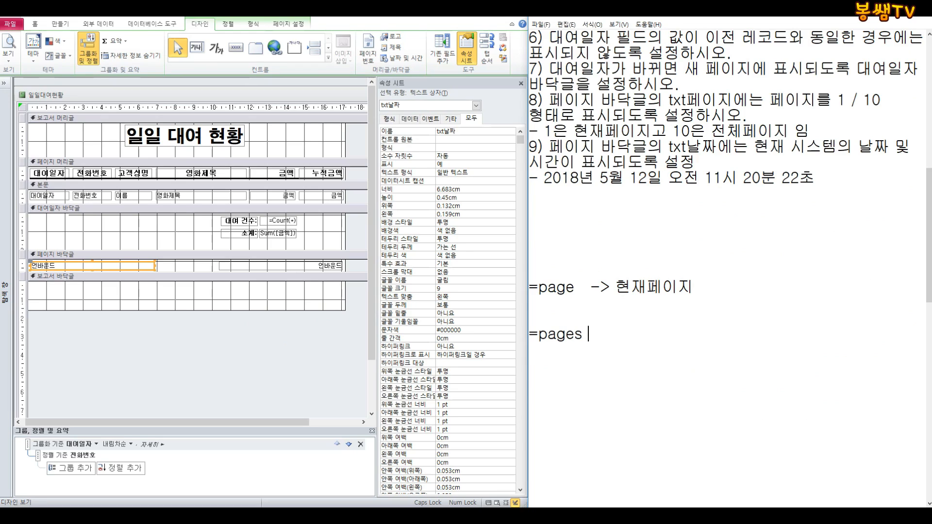
Step: Add the note "=pages -> 전체 페이지" and insert a space in the first note so it reads 현재 페이지
type("전체 페이지")
key("Up")
key("Up")
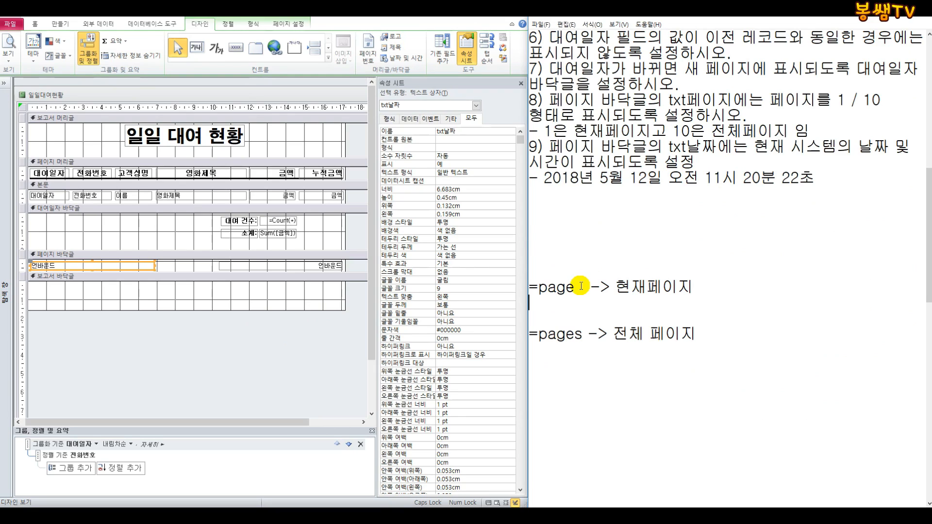
key("Left")
key("Left")
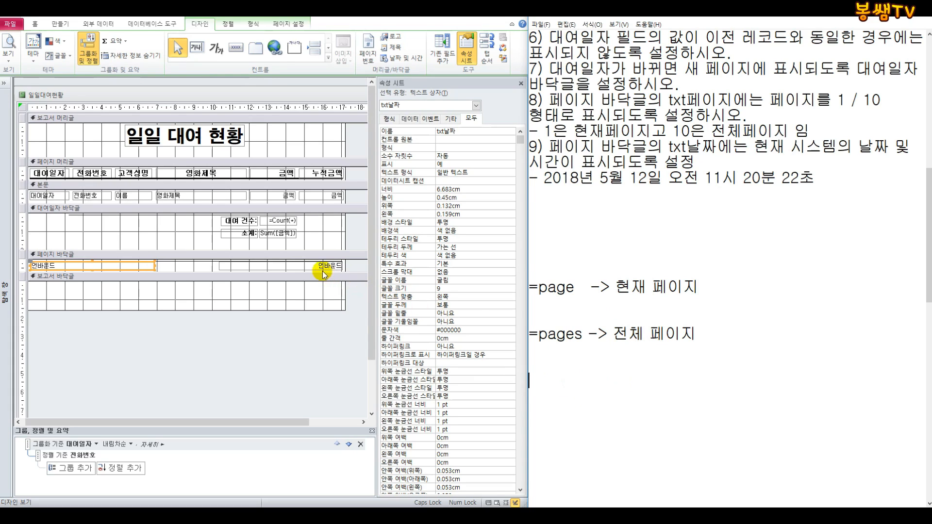
Step: Set the control source (컨트롤 원본) of txt페이지 in the page footer to =page/[Pages]
left_click(268, 267)
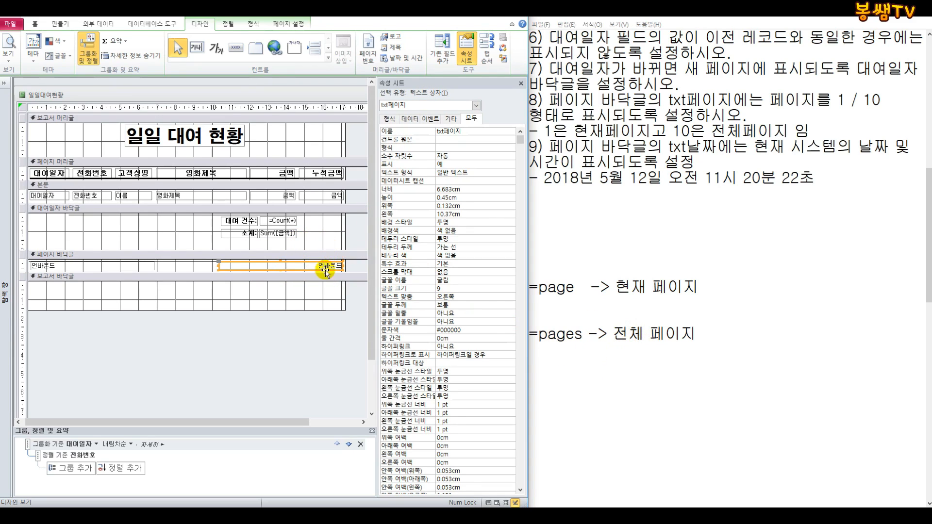
left_click(453, 139)
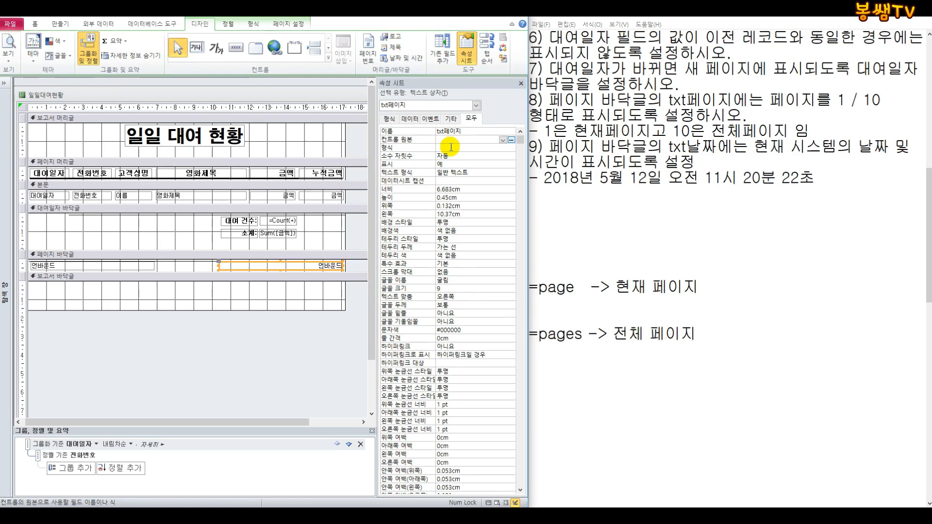
type("=page")
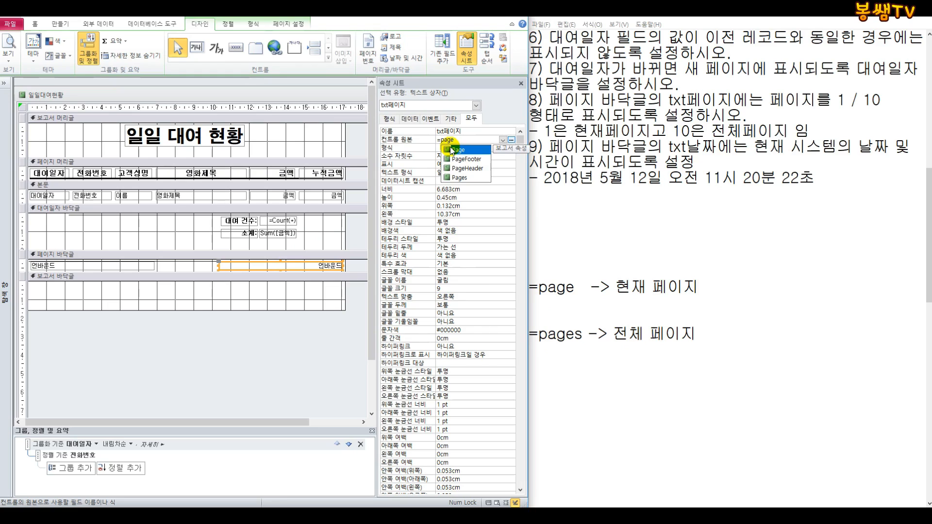
type("s/pages")
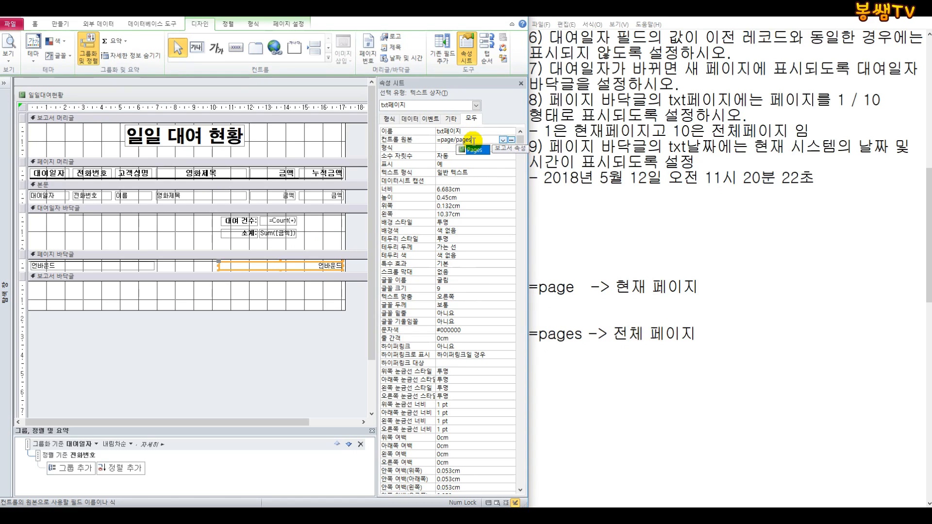
double_click(474, 147)
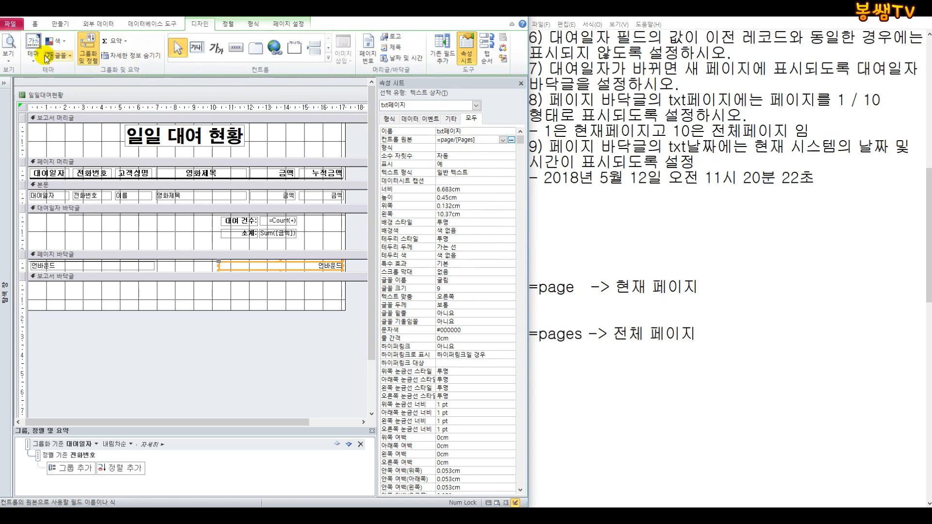
Step: Check the page number in the page footer in print preview and return to design view
left_click(7, 63)
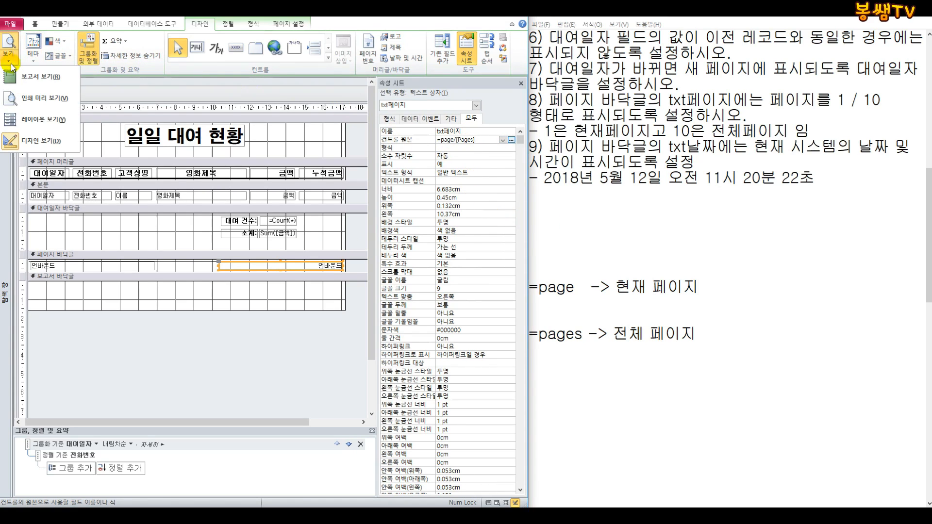
left_click(31, 99)
scroll(385, 245, "down", 1)
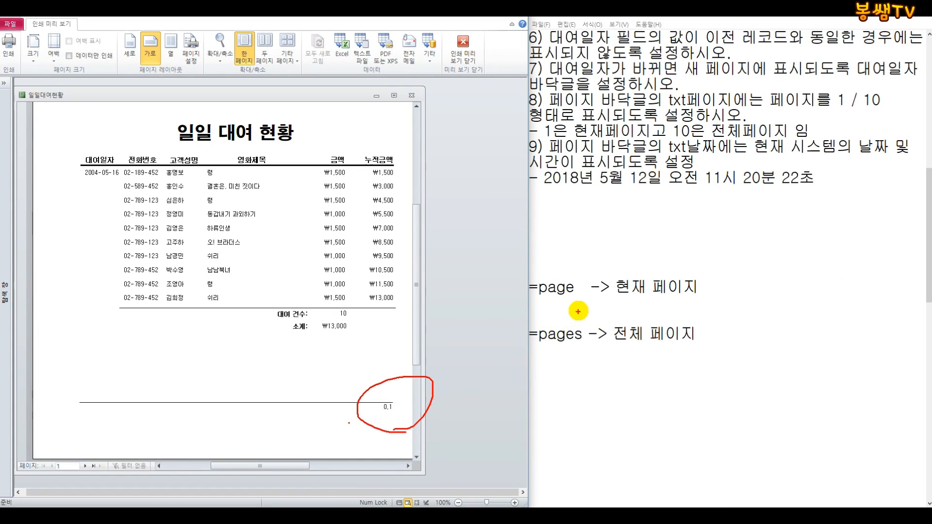
left_click(463, 51)
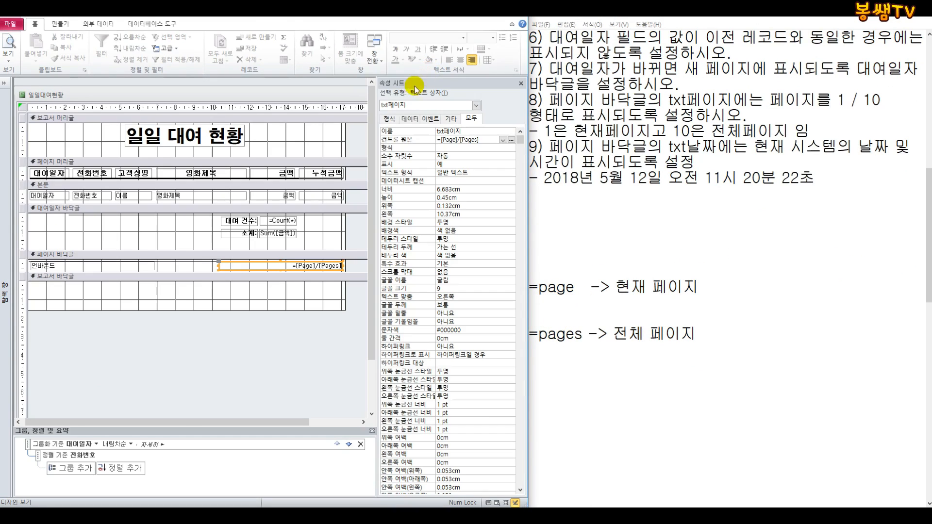
Step: Copy the control source expression =[Page]/[Pages] of txt페이지 into the notes below the =pages line
left_click(469, 140)
key("ctrl+c")
scroll(562, 281, "down", 2)
left_click(552, 304)
key("ctrl+v")
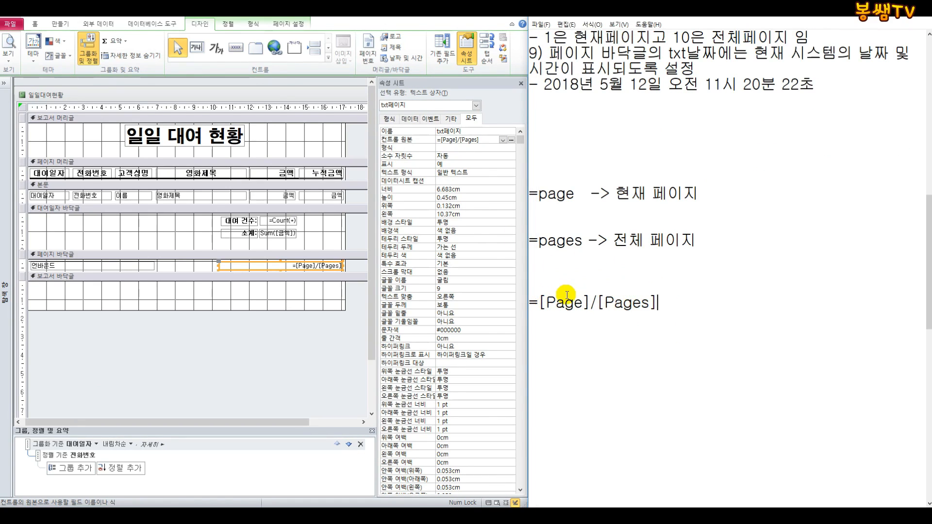
Step: Enclose the slash of the noted expression in quotation marks so it reads =[Page]"/"[Pages]
scroll(573, 299, "up", 1)
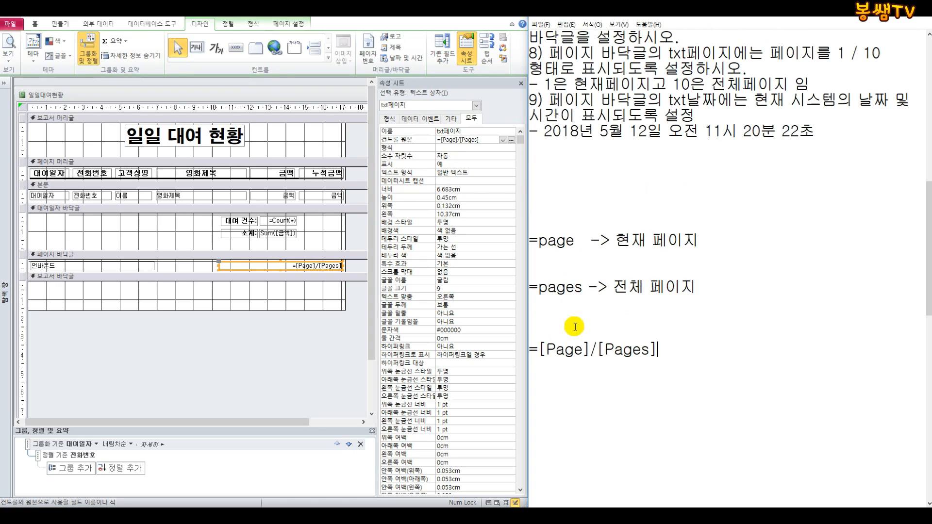
double_click(593, 349)
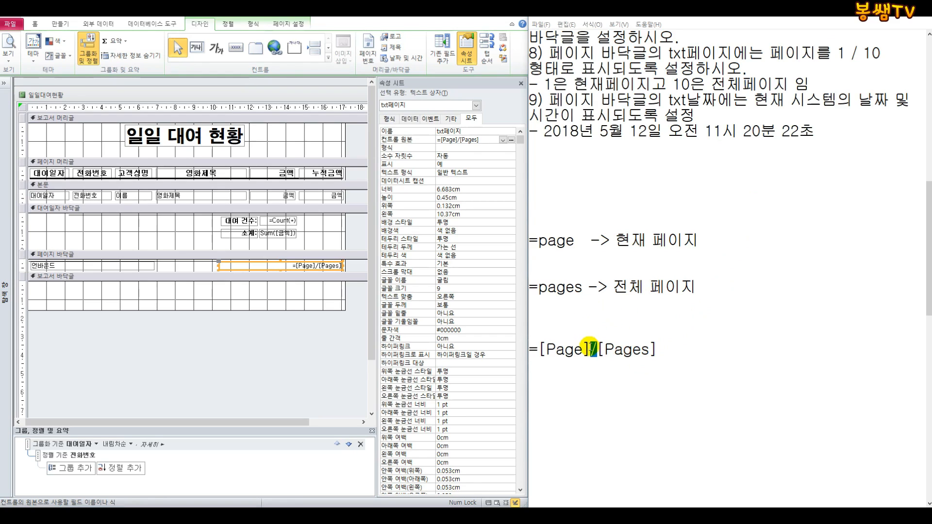
left_click(591, 350)
type("\"/\"")
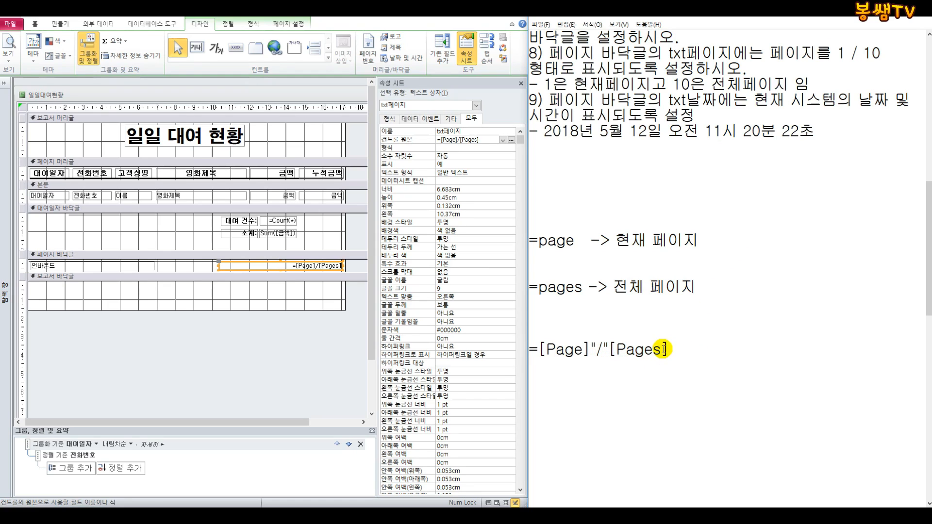
Step: Try to set the control source of txt페이지 to =[Page]"/"[Pages] and dismiss the message
left_click(460, 141)
type("\"")
left_click(462, 174)
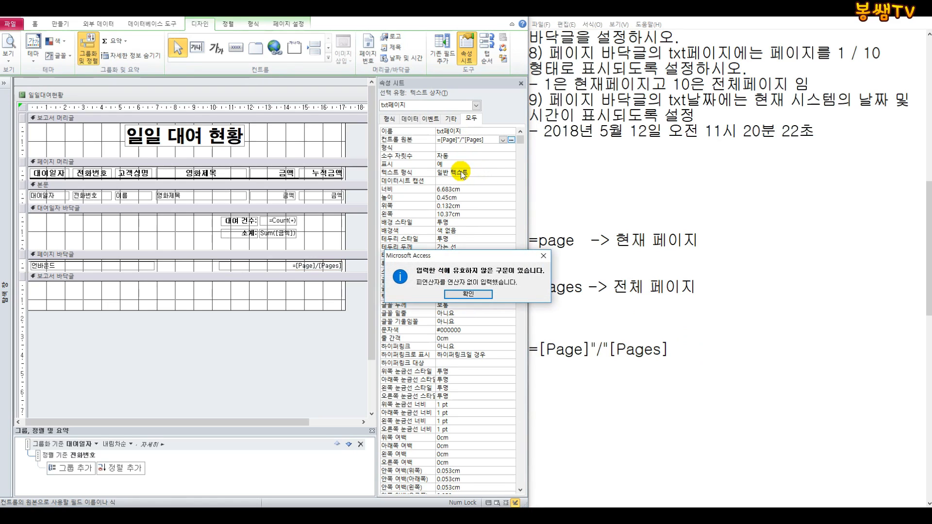
left_click(483, 296)
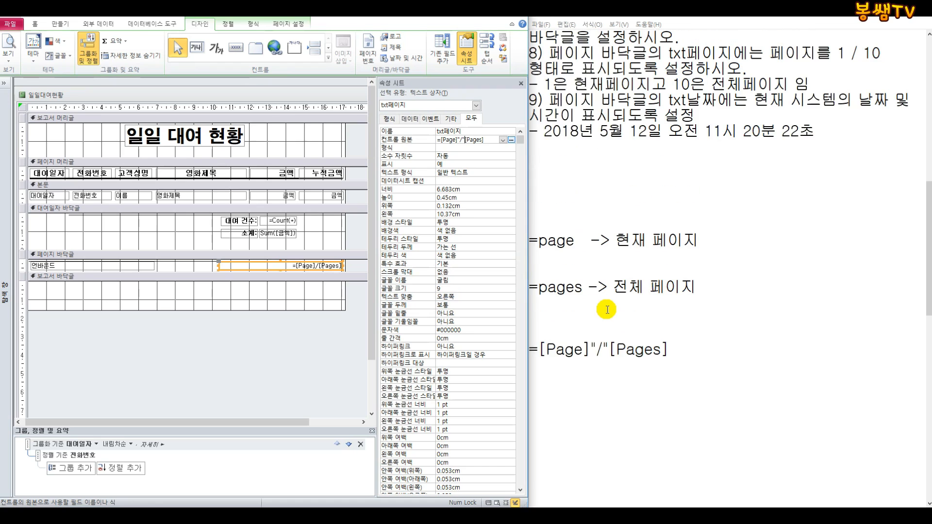
scroll(602, 308, "up", 2)
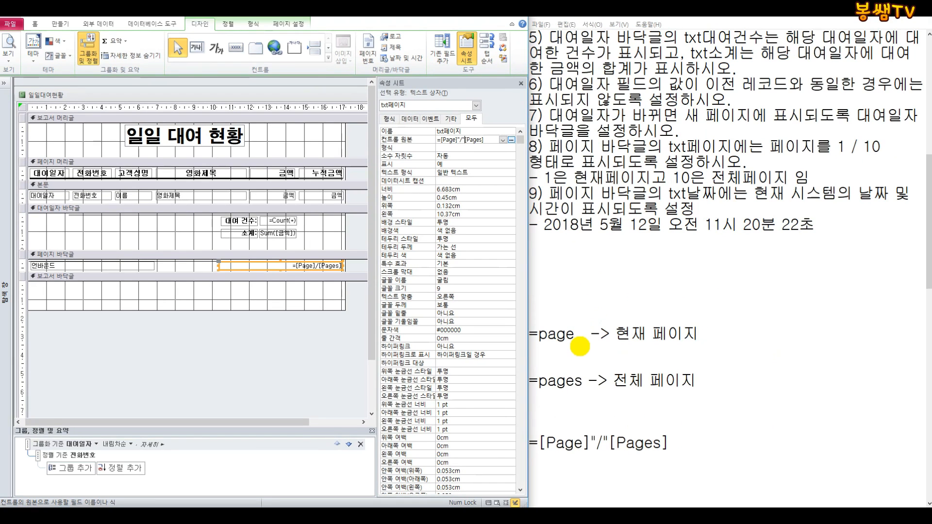
left_click_drag(558, 448, 552, 467)
mouse_move(626, 435)
left_mouse_down()
mouse_move(620, 456)
mouse_move(642, 432)
mouse_move(603, 452)
left_mouse_up()
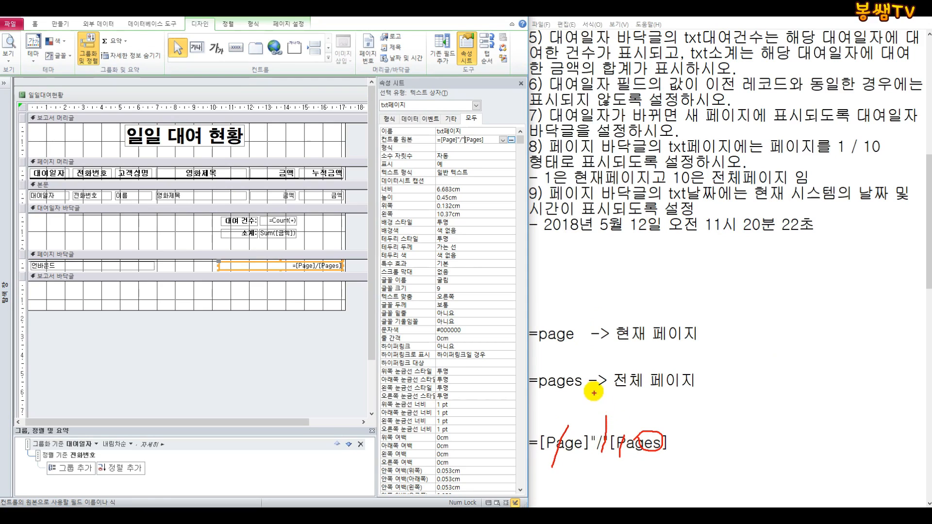
left_click_drag(538, 420, 675, 466)
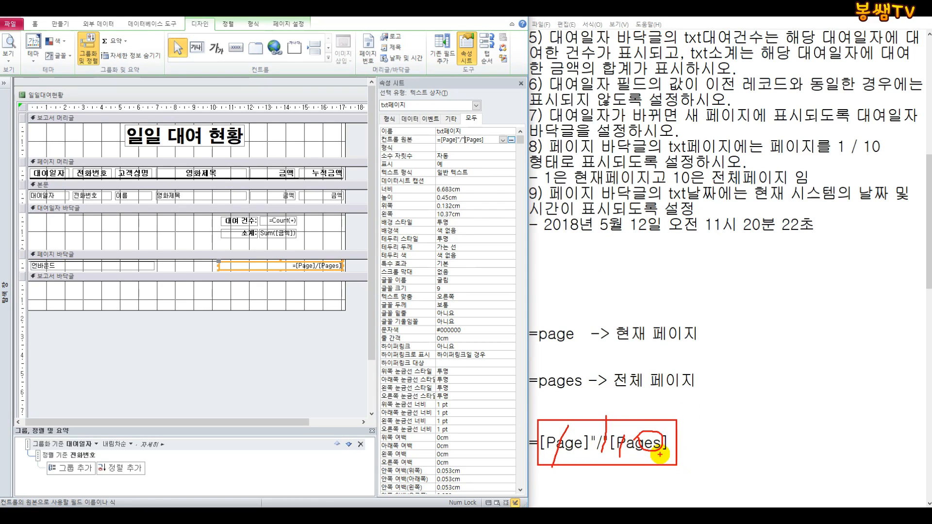
left_click_drag(592, 417, 582, 397)
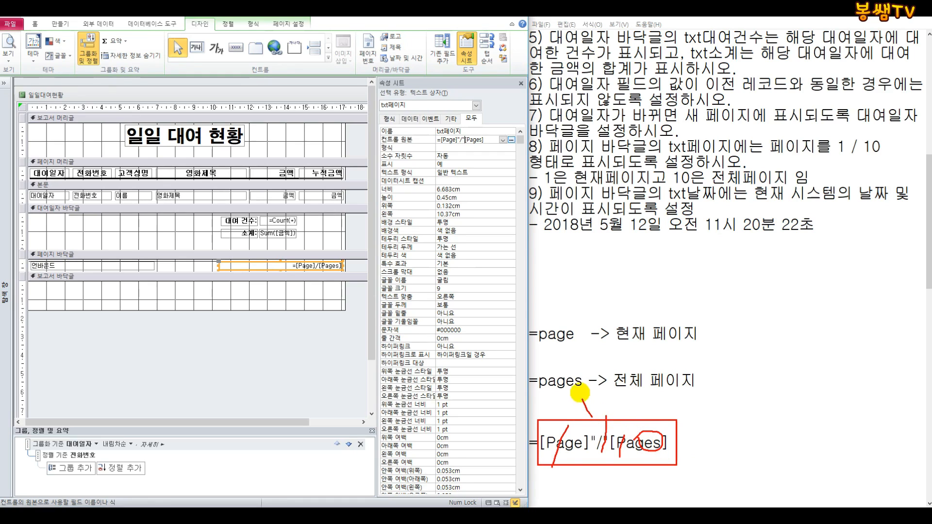
left_click_drag(627, 417, 636, 389)
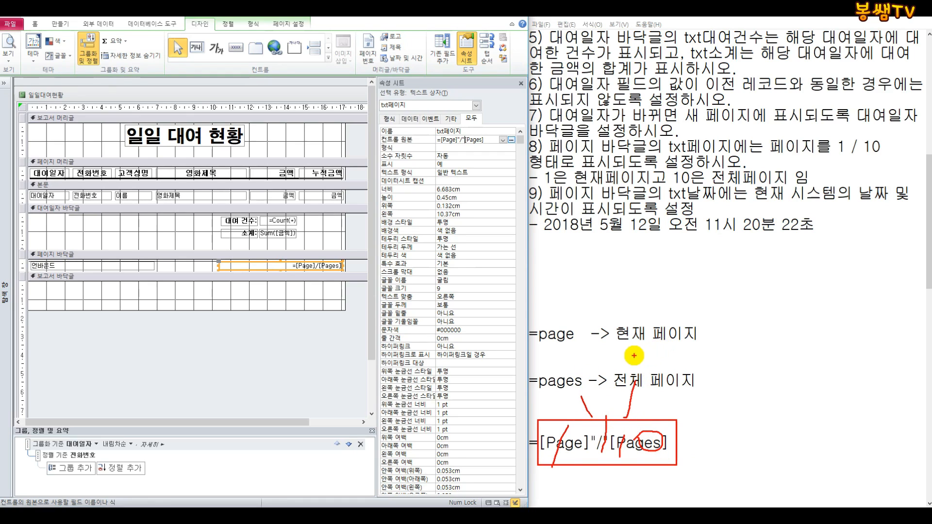
mouse_move(623, 270)
left_mouse_down()
mouse_move(598, 228)
mouse_move(602, 269)
left_mouse_up()
mouse_move(685, 280)
left_mouse_down()
mouse_move(631, 216)
mouse_move(651, 281)
left_mouse_up()
key("Escape")
Step: Set the control source of txt페이지 to =[Page] & "/" & [Pages]
left_click(457, 142)
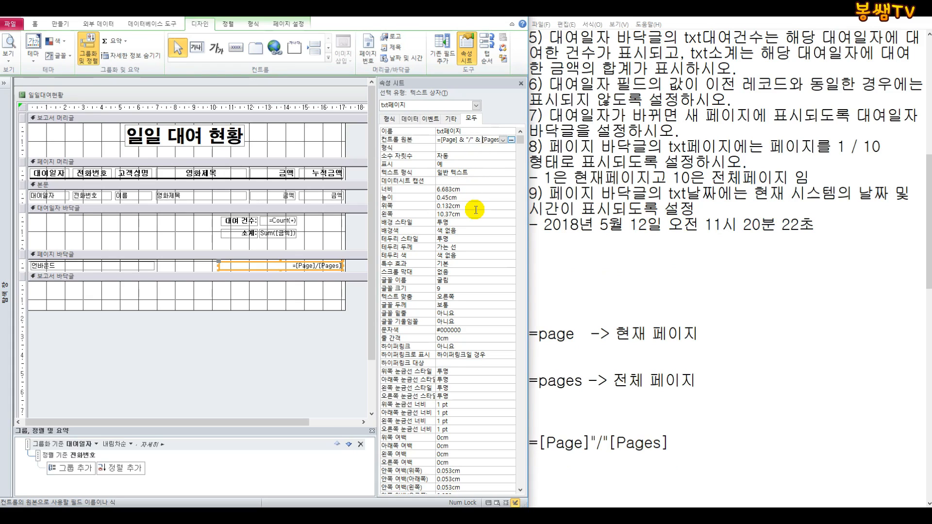
key("Return")
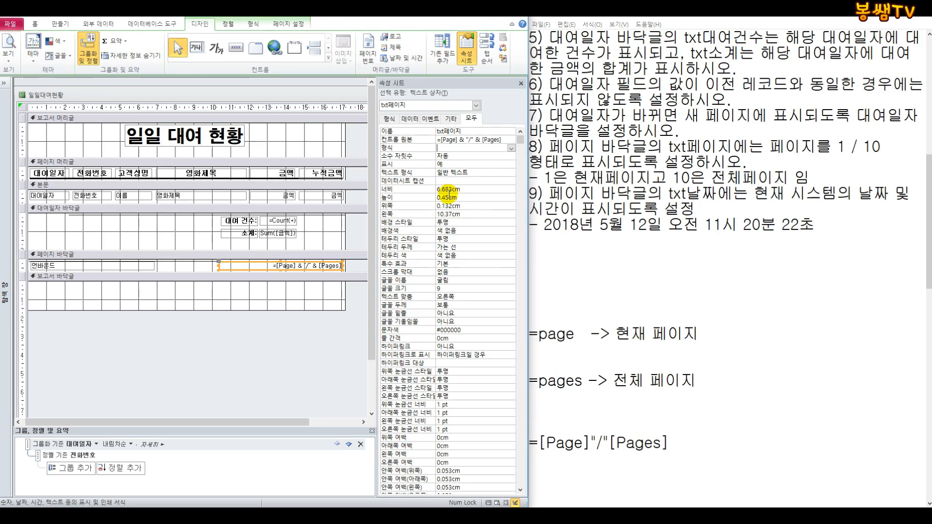
Step: Write the note "& 연산자를 이용시 반드시 앞과 뒤를 한칸씩" below the =[Page]"/"[Pages] line in the notes
scroll(617, 330, "down", 1)
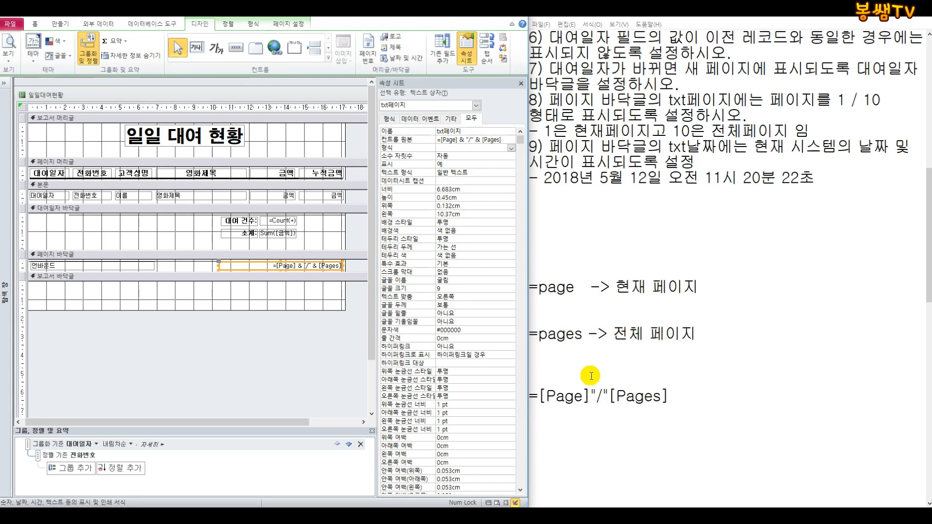
scroll(589, 421, "down", 1)
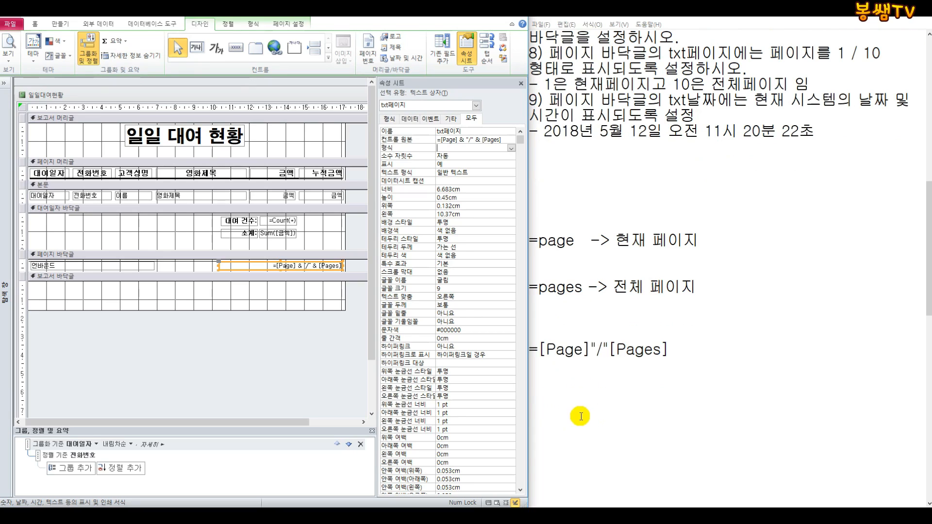
left_click(560, 404)
type("&")
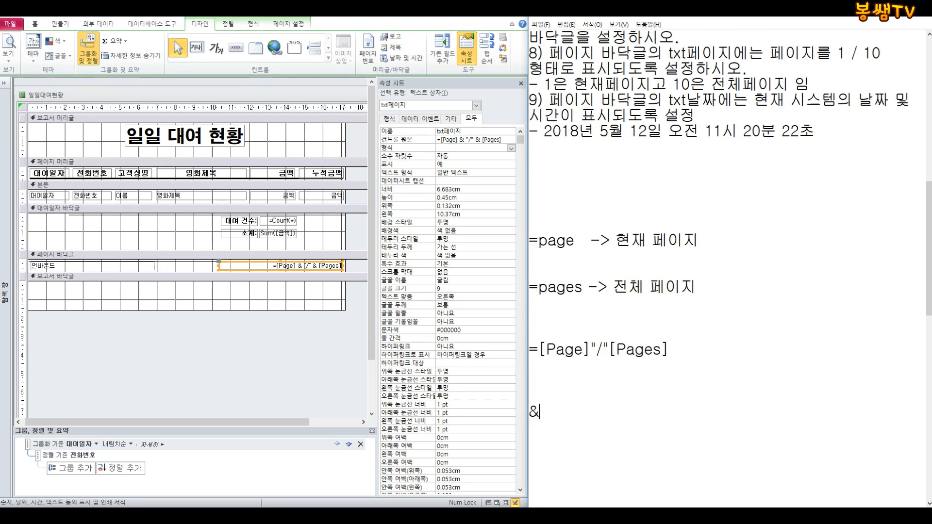
type(" 연산자를 이용시 ")
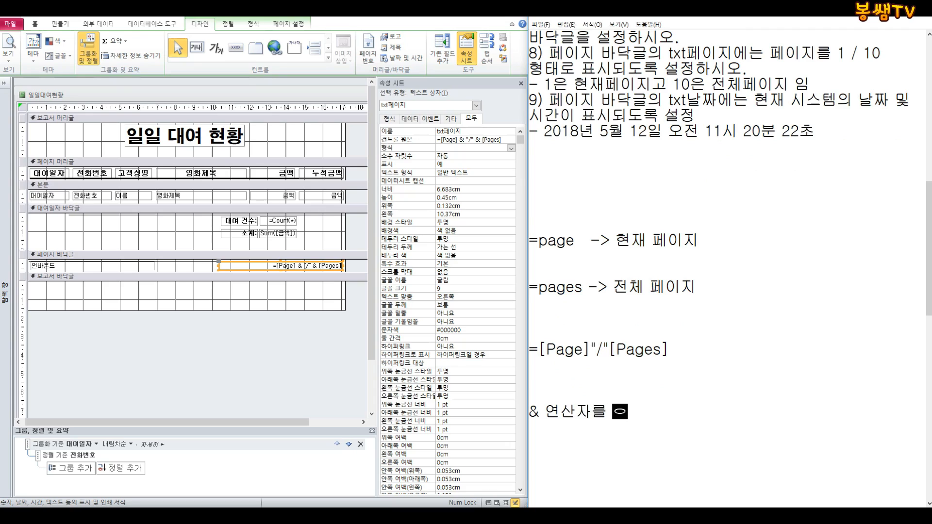
type("반드시 앞과")
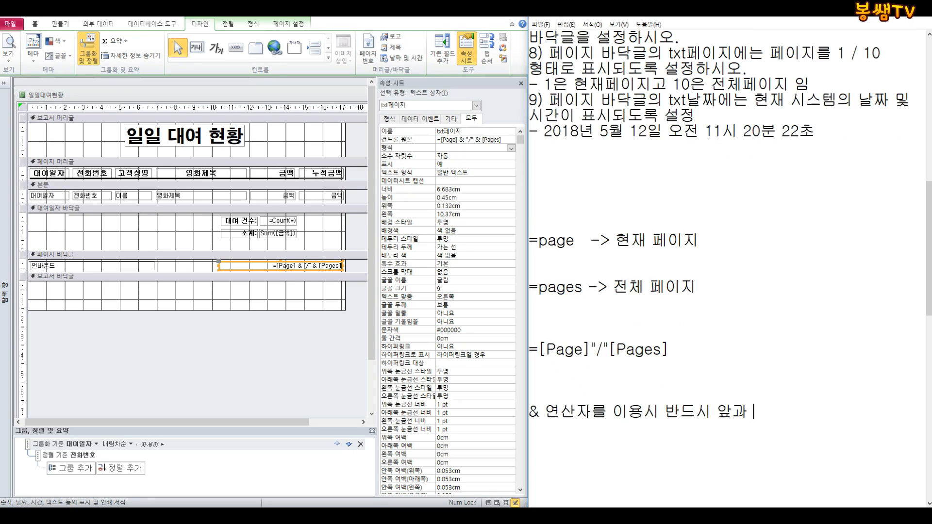
type(" 뒤르 한ㅋ")
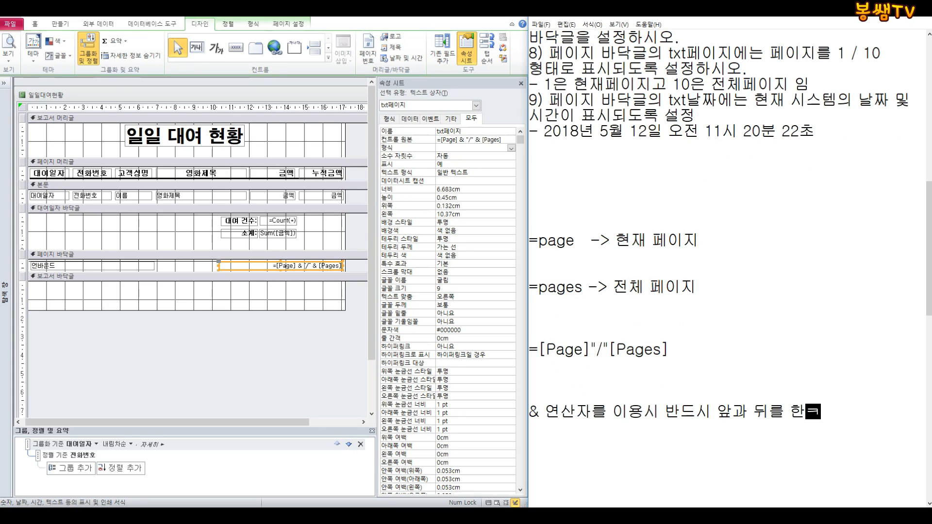
type("ㅡ")
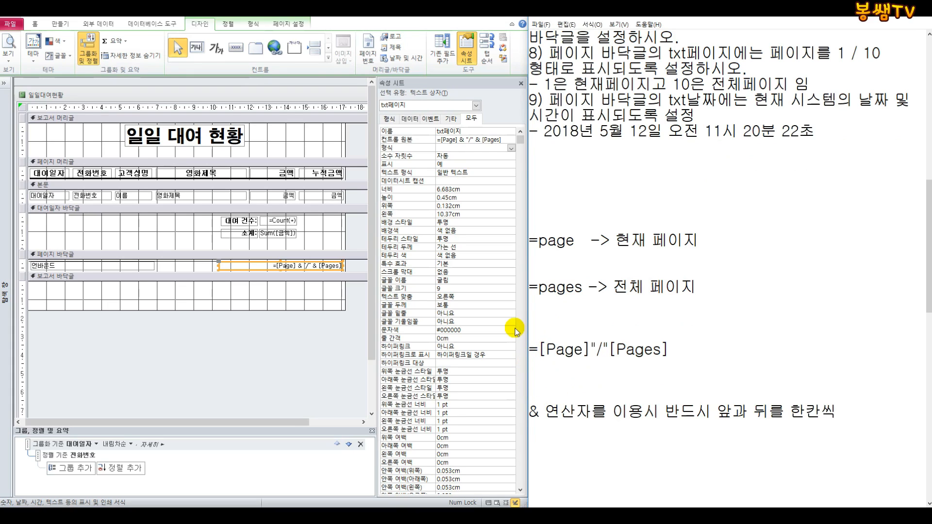
Step: Preview the report, compare the page number in the page footer with the 1 / 10 format of requirement 8, and return to design view
left_click(9, 57)
left_click(32, 98)
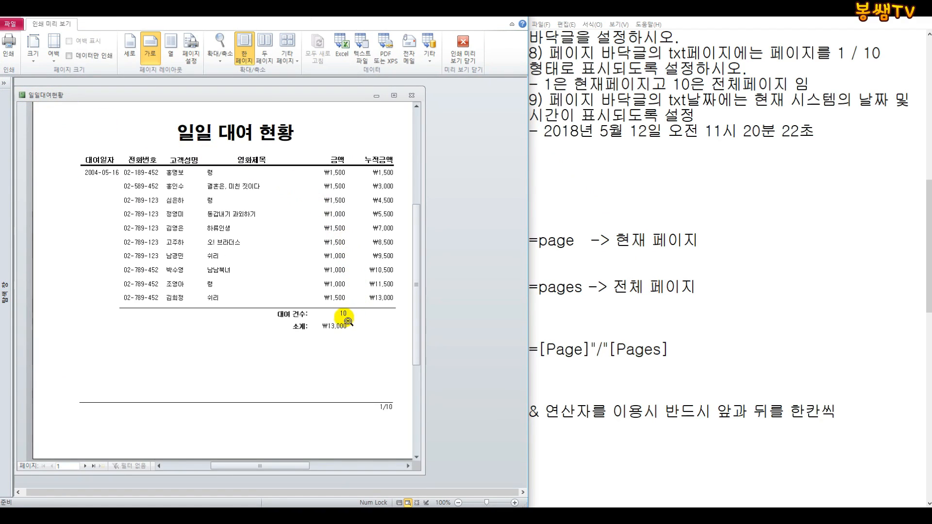
left_click(382, 406)
left_click(284, 352)
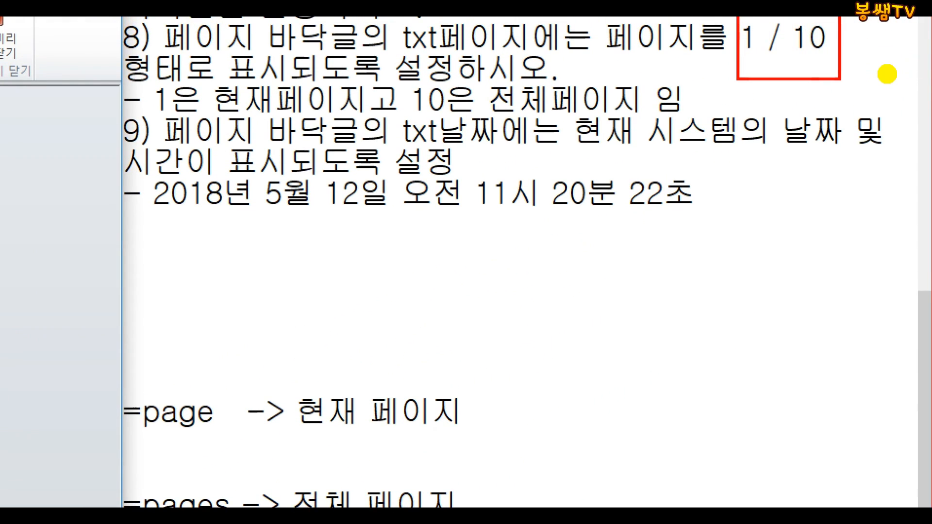
left_click_drag(757, 47, 743, 53)
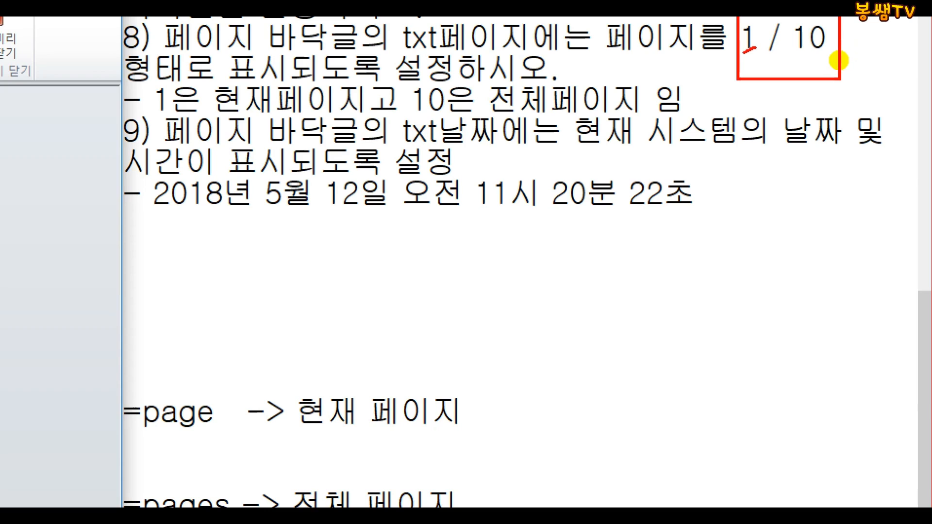
left_click_drag(805, 53, 826, 57)
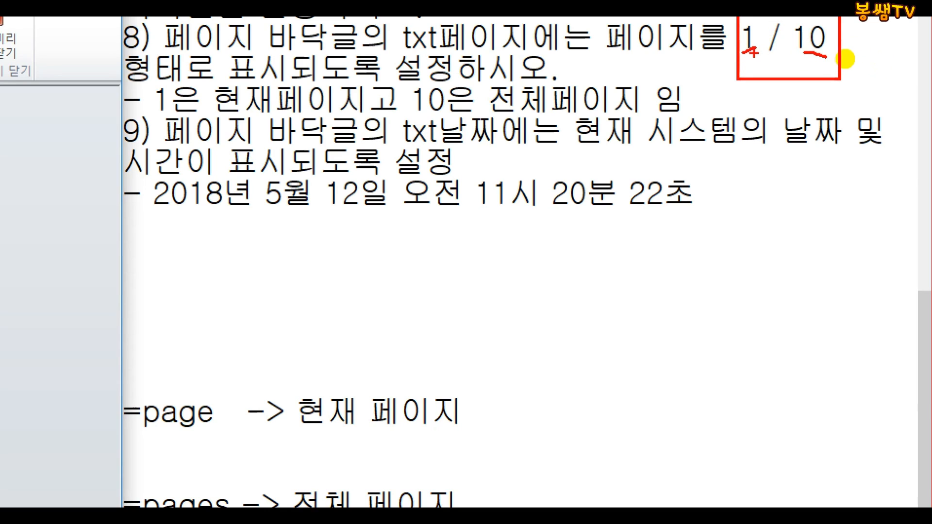
left_click_drag(752, 17, 795, 59)
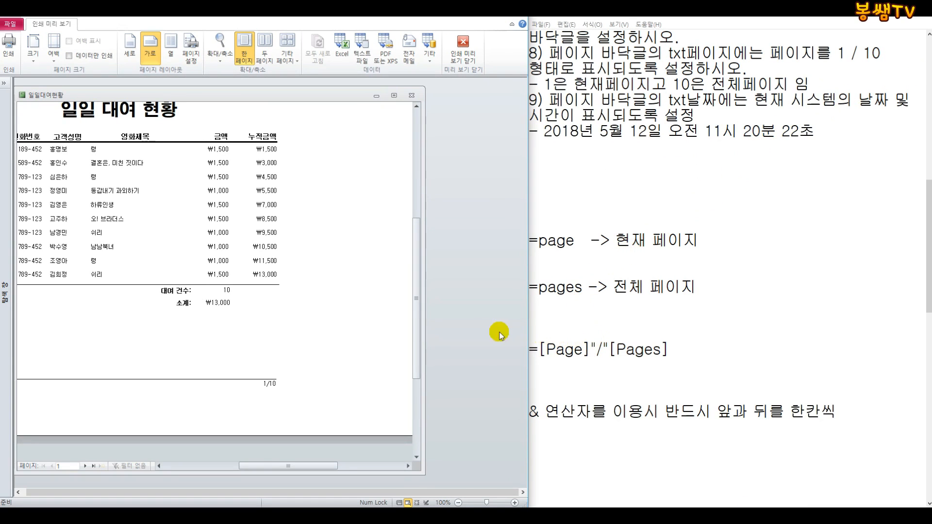
left_click(458, 49)
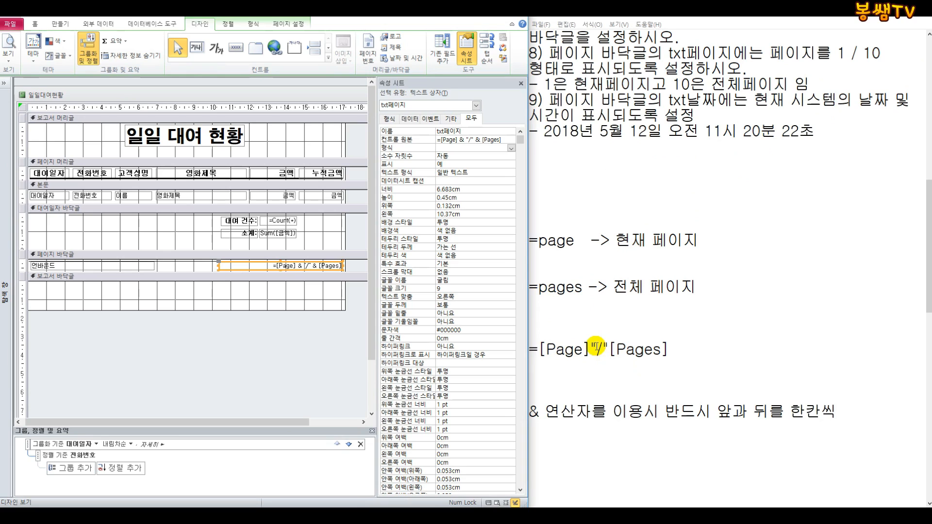
Step: Add a space on each side of the slash in the noted expression so it reads =[Page]" / "[Pages]
left_click(600, 350)
left_click(607, 350)
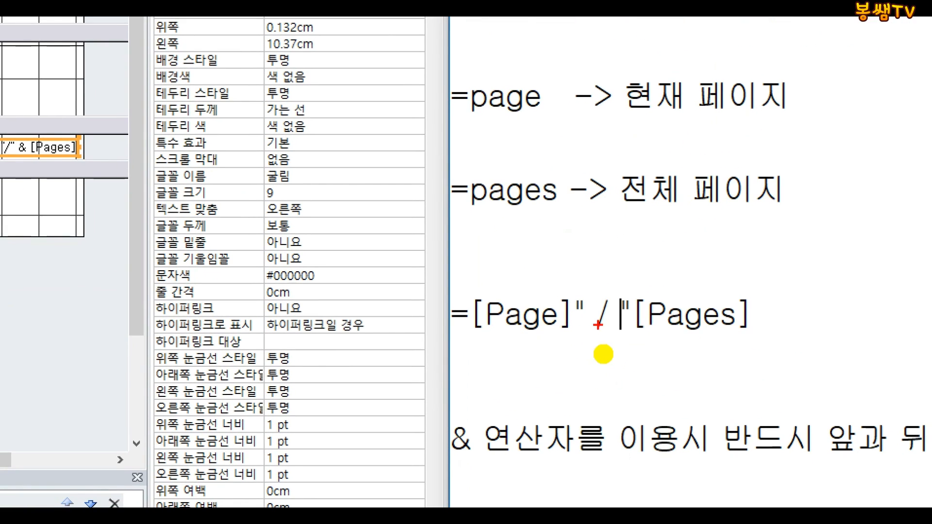
left_click_drag(586, 324, 593, 324)
left_click_drag(600, 331, 621, 329)
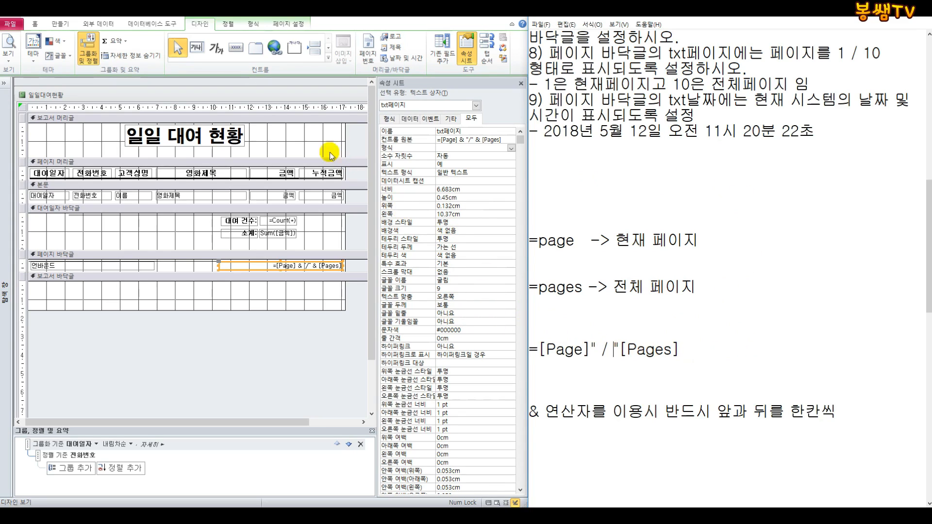
Step: Delete all notes below the requirements, from the =page line through the line about the & operator
scroll(712, 334, "down", 2)
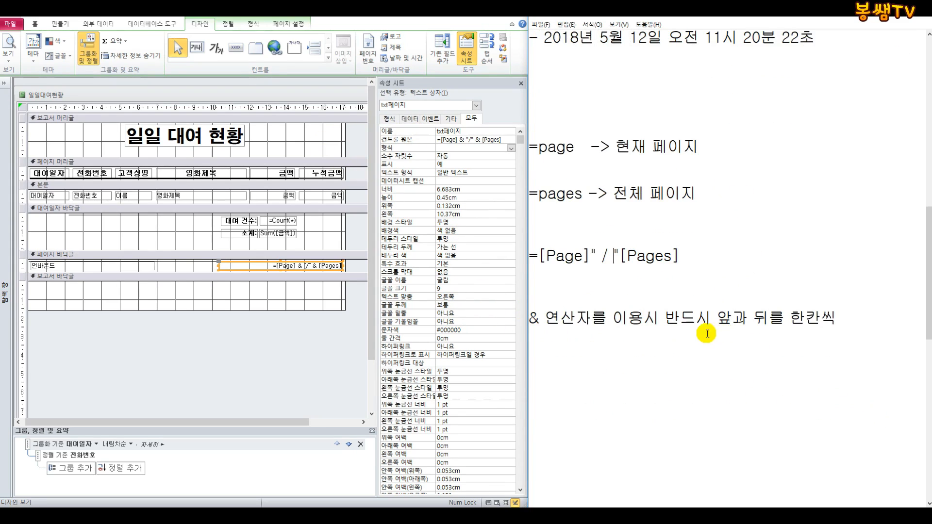
left_click(641, 373)
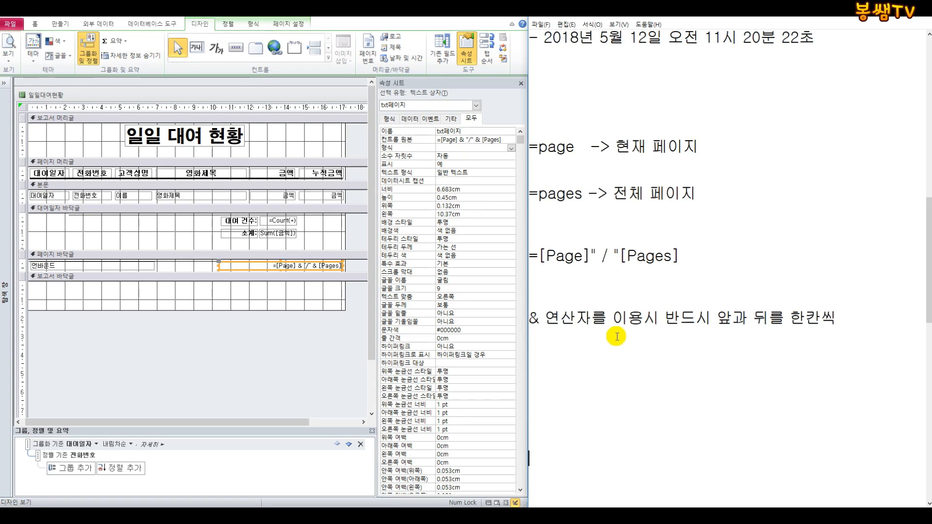
scroll(646, 311, "down", 1)
scroll(748, 301, "down", 1)
scroll(717, 291, "down", 1)
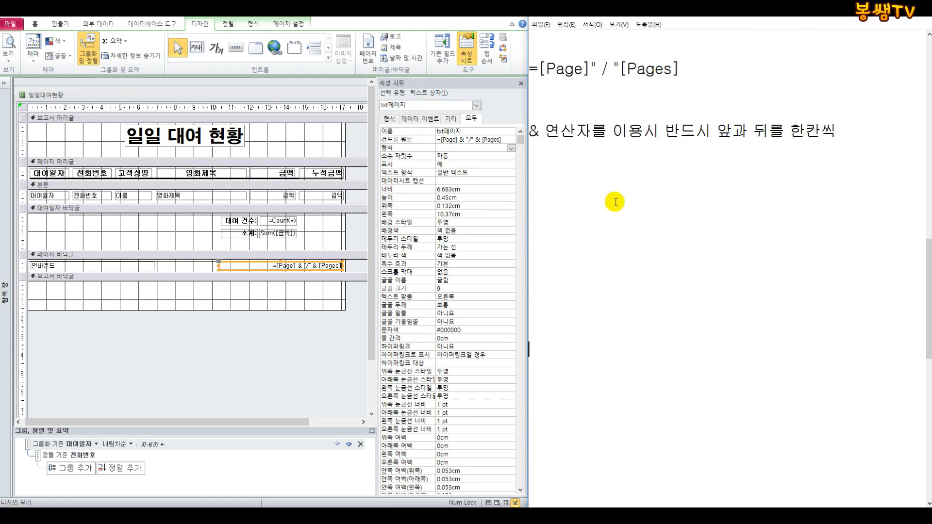
scroll(866, 147, "up", 1)
scroll(862, 155, "up", 3)
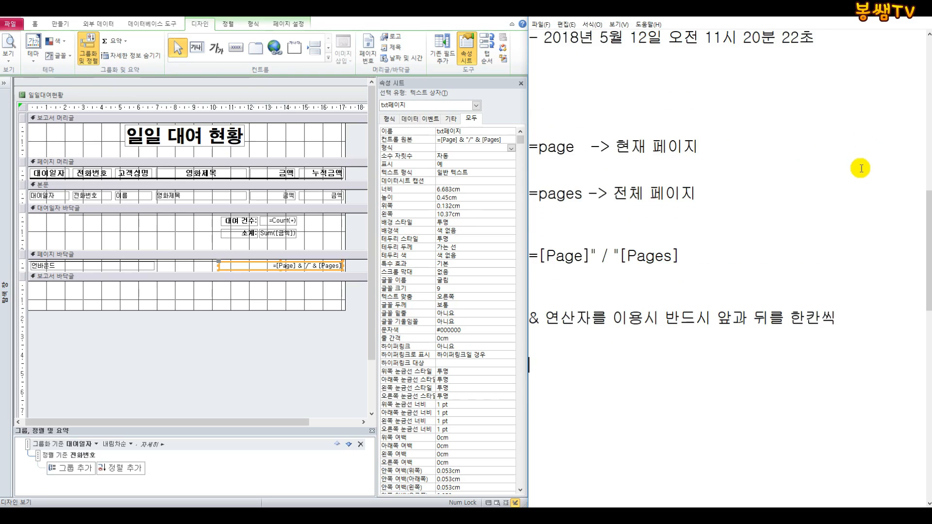
left_click_drag(866, 313, 529, 146)
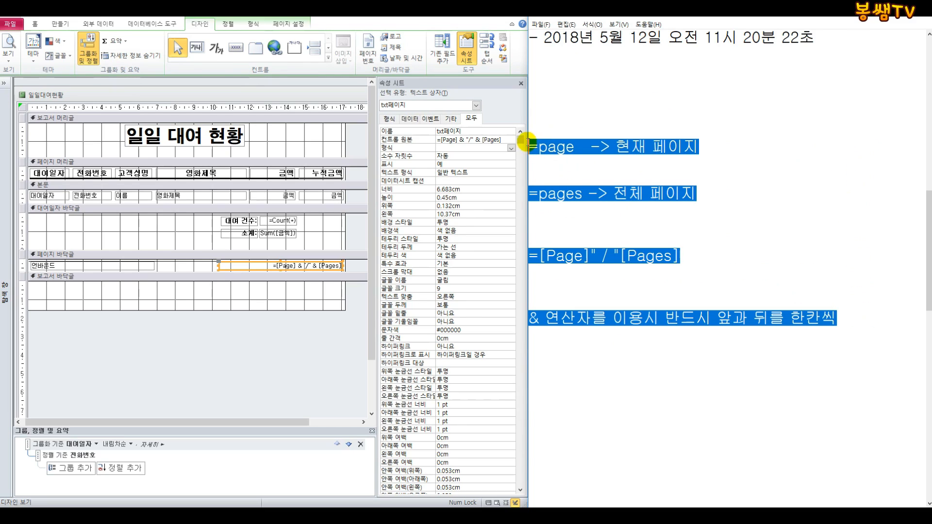
key("Delete")
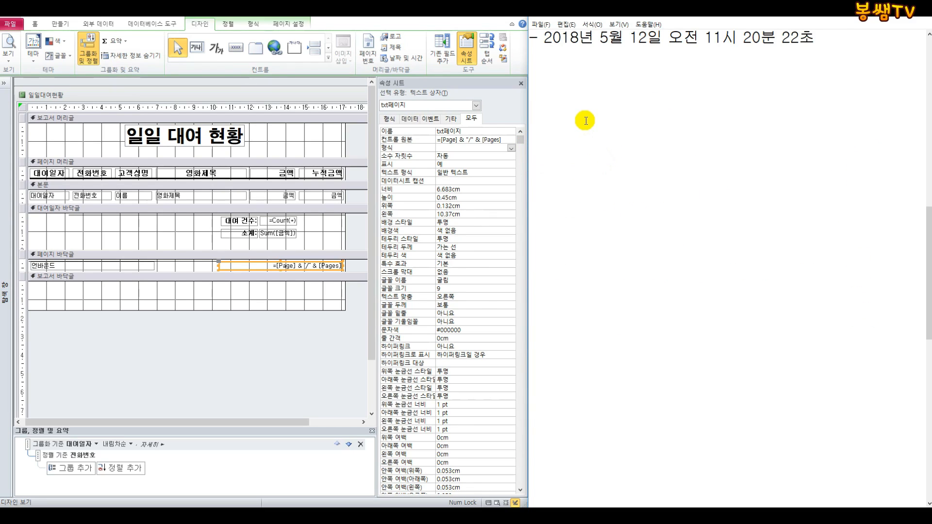
Step: Note the sample page formats "1 / 10" and "전체 10페이지 중 1페이지임 .. 9페이지 남음" on separate lines below requirement 9
type("1 / 10")
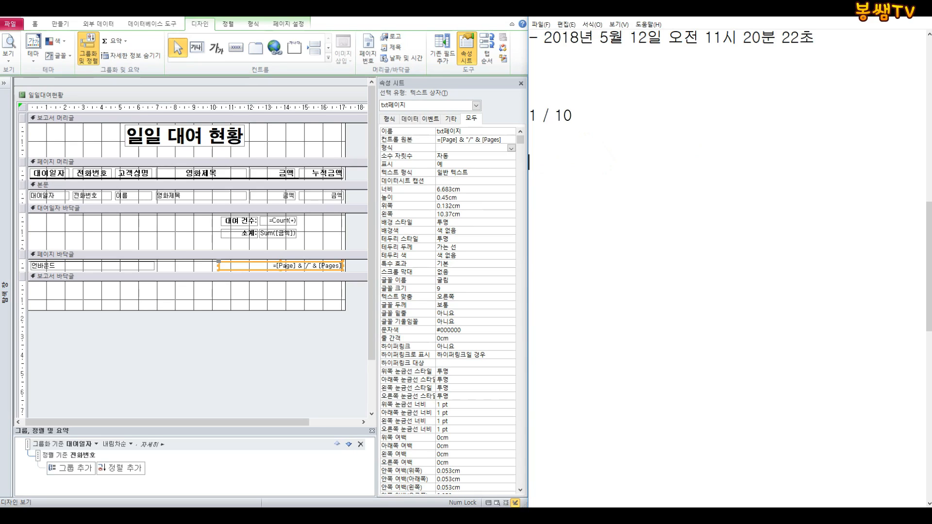
type("전체")
type(" 10페이지 중 1페이")
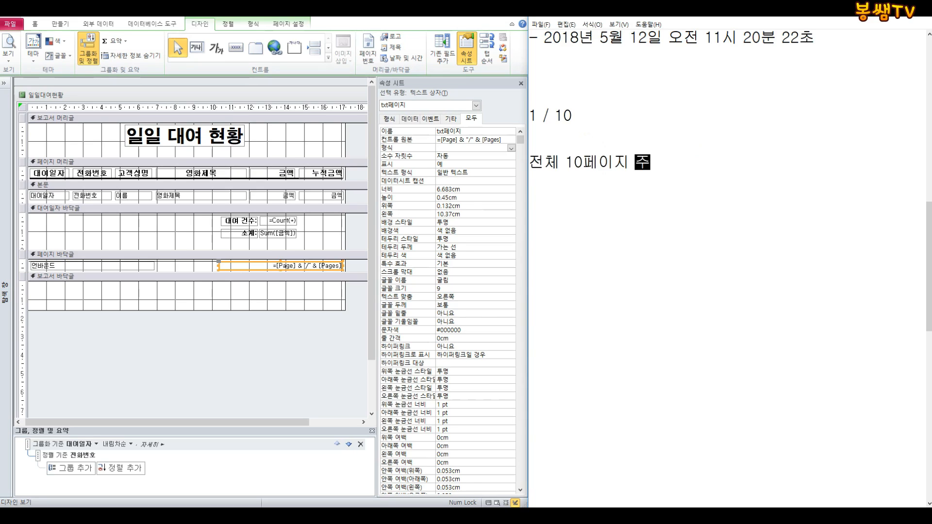
type("지임")
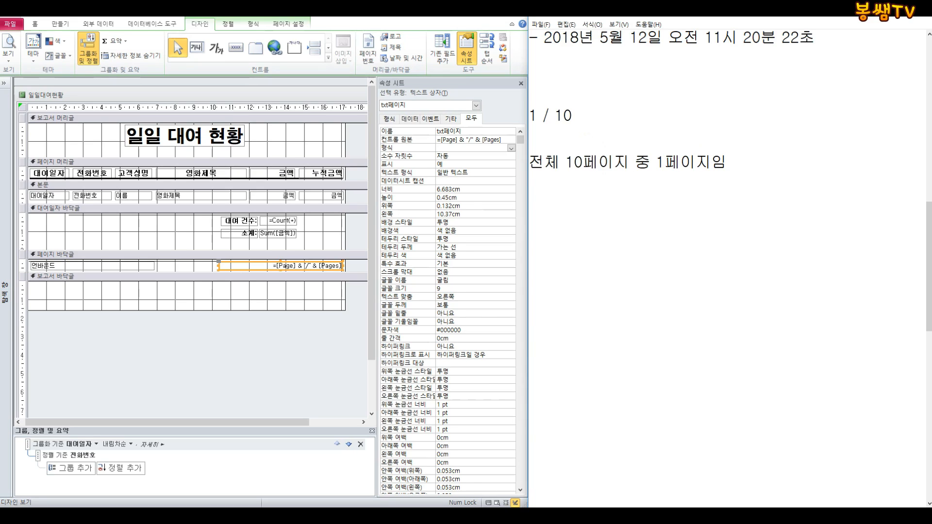
type(" .. 9페이지 나ㅐ미")
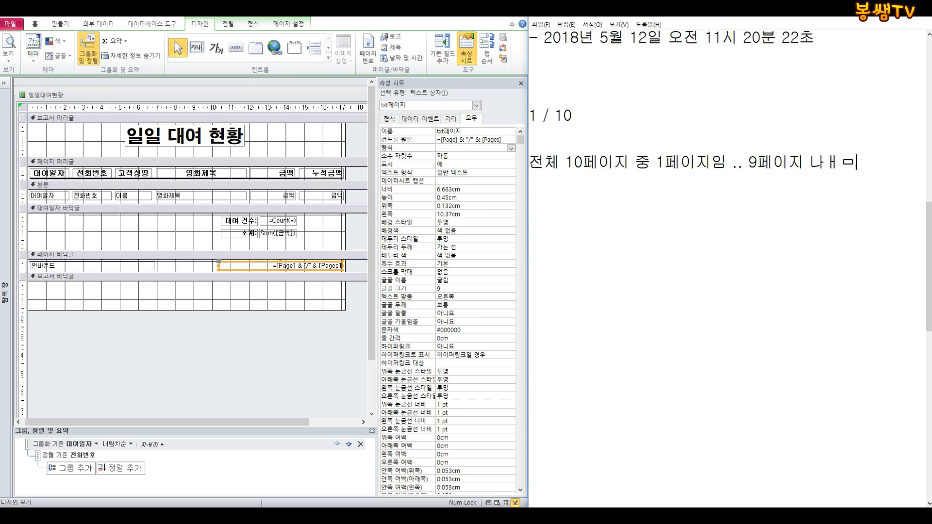
type("남음")
key("Return")
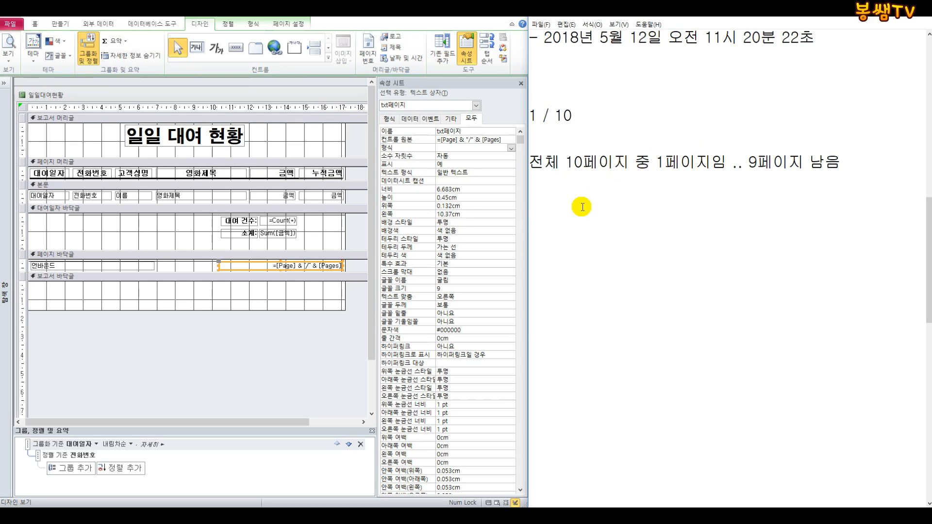
Step: Write the expression ="전체 " & pages & "페이지 중 " below the sample sentence, matching its first parts
type("=\"전체 \" & pages")
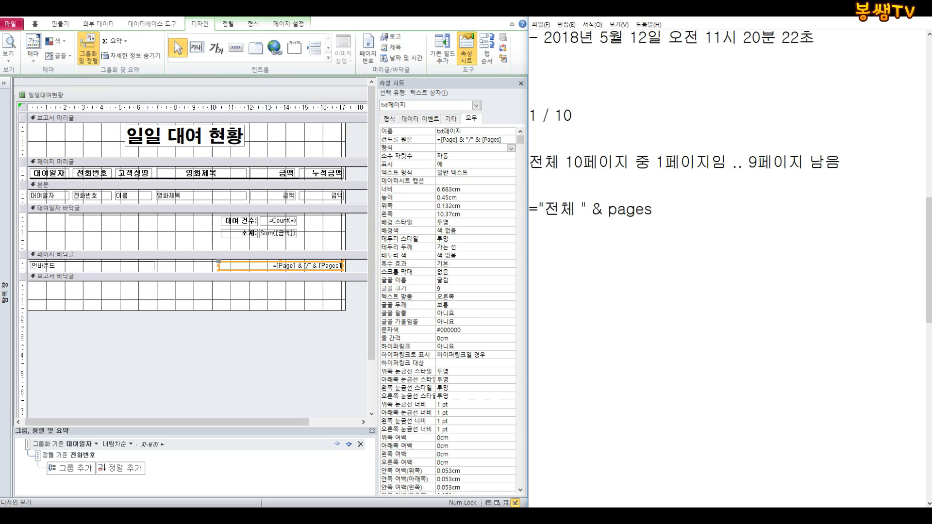
left_click_drag(582, 209, 545, 214)
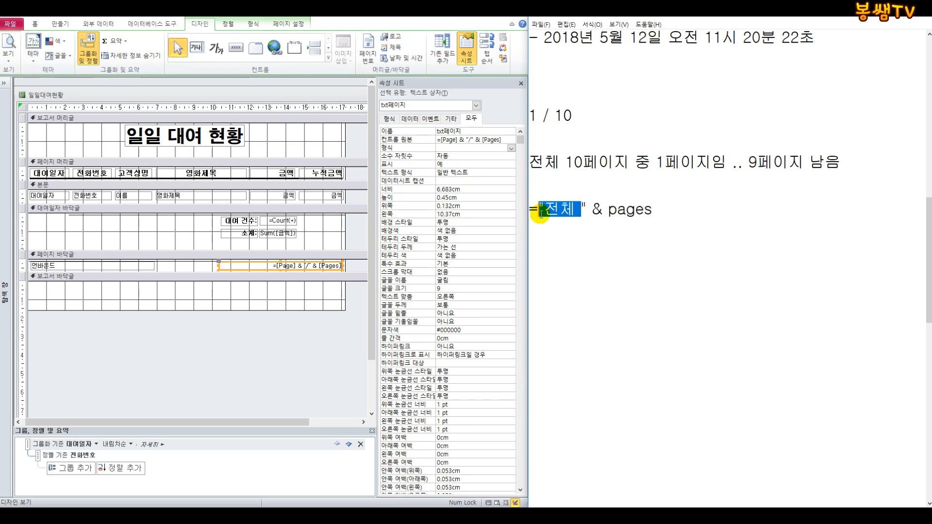
left_click_drag(608, 210, 664, 211)
left_click_drag(584, 163, 530, 164)
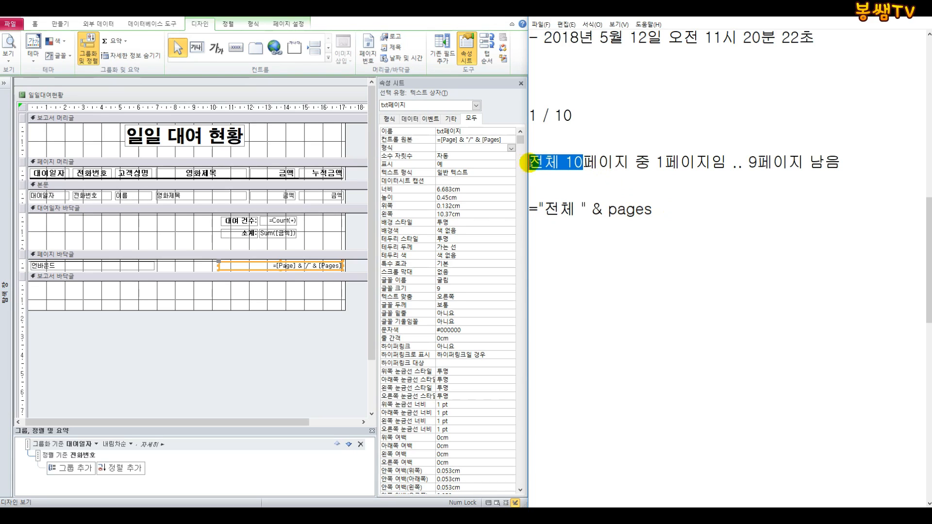
left_click(662, 208)
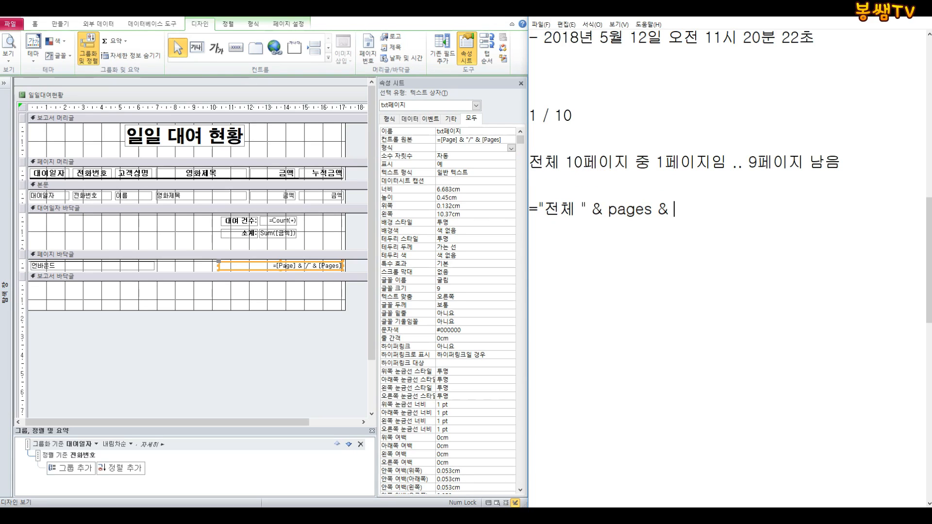
type("& \"페이지 중")
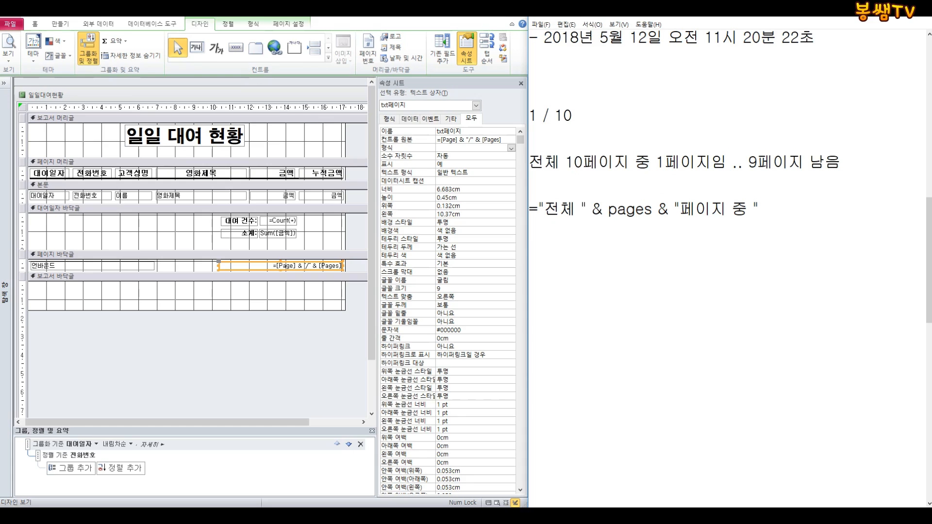
left_click_drag(655, 162, 588, 161)
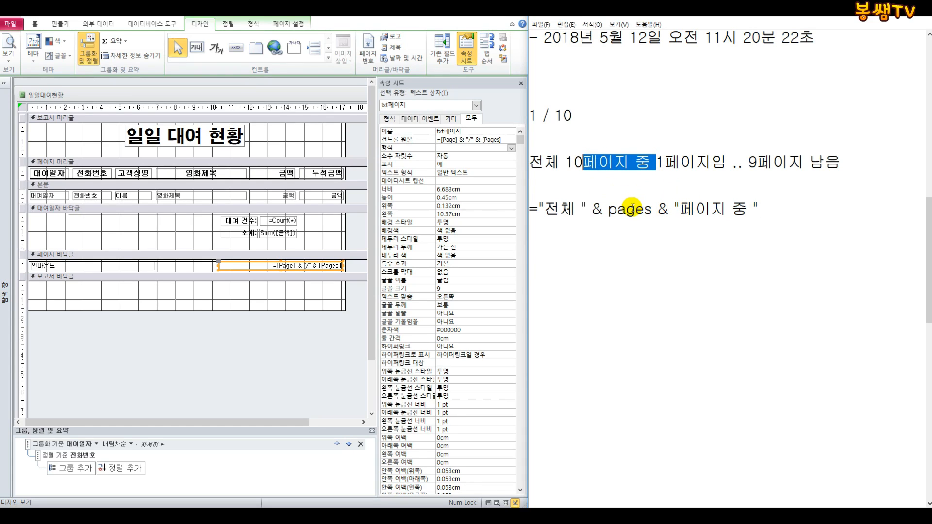
Step: Extend the noted expression with & page & "페이지임 .. " & to cover the sample sentence's current-page part
left_click(788, 209)
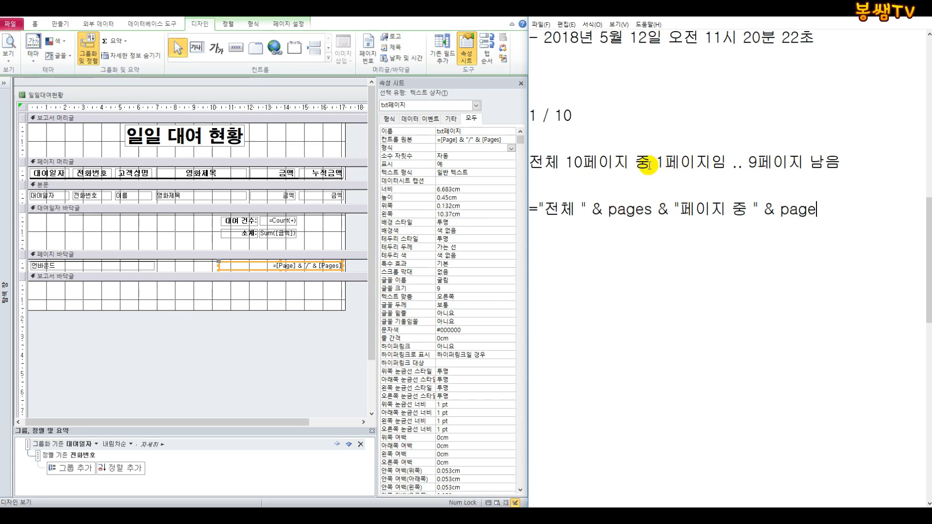
type("& page ")
type("& \"vp")
key("BackSpace")
key("BackSpace")
type("페이지임 .. \" &")
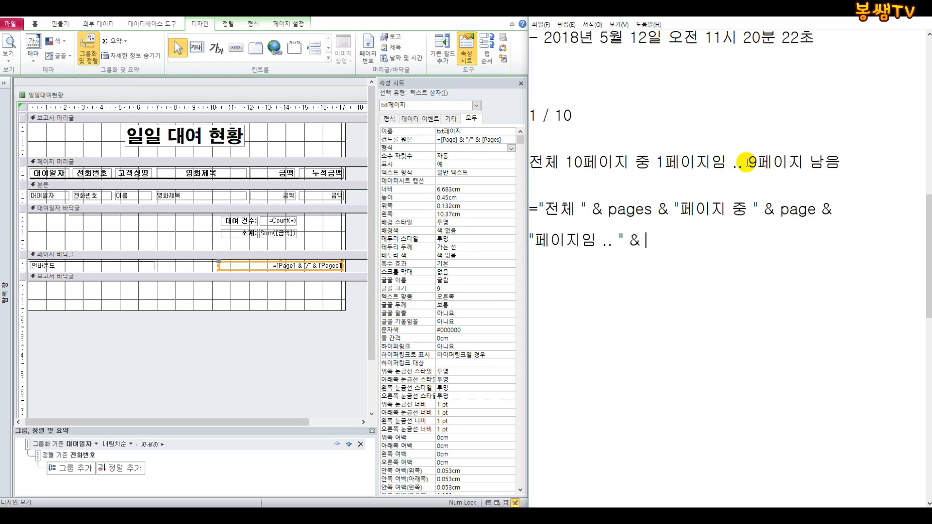
left_click_drag(748, 161, 667, 162)
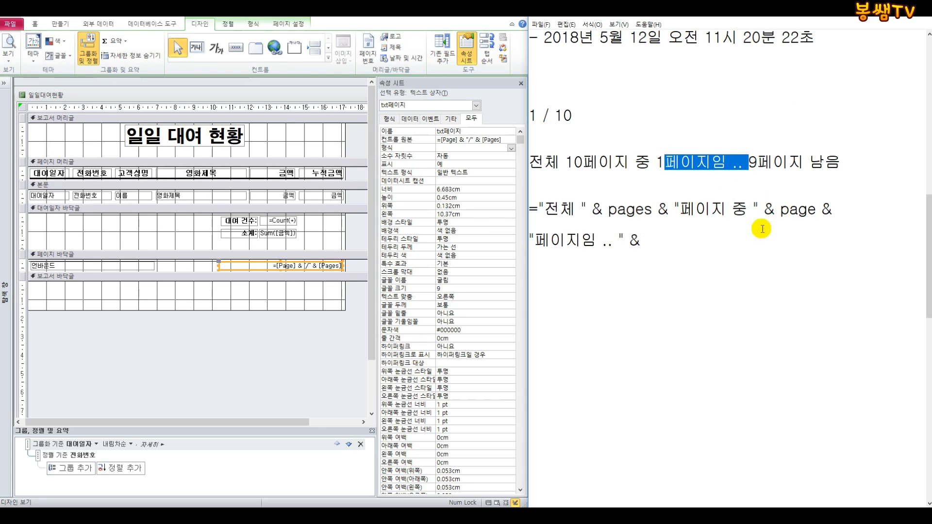
Step: Finish the noted expression with pages-page & "페이지 남음" to cover the sample sentence's remaining-pages part
left_click(753, 162)
left_click(646, 240)
type("pages-page")
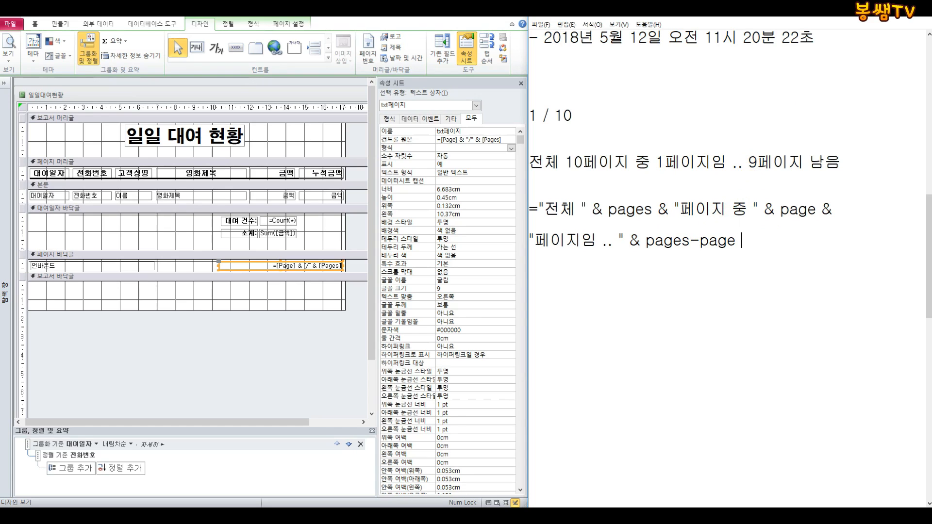
type("& \" 페잊")
type("페이지 남ㅇ")
type("\"")
key("Return")
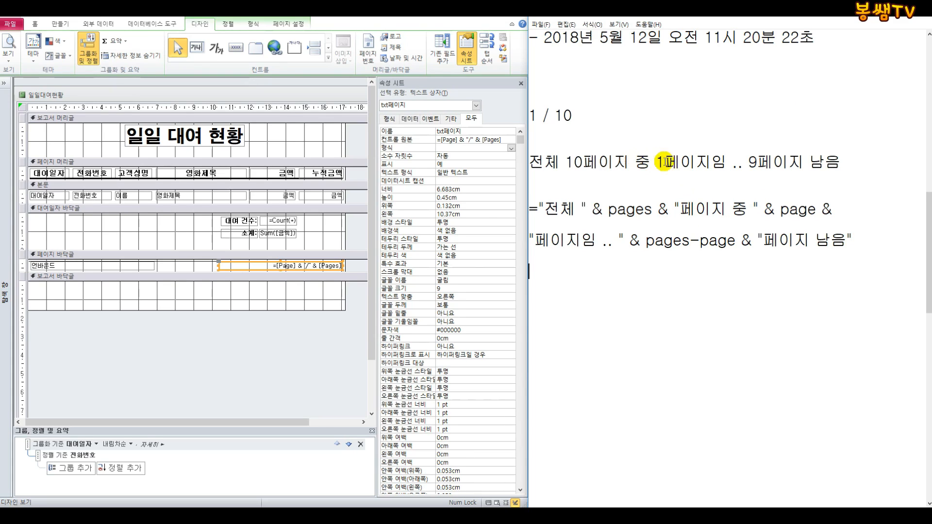
left_click_drag(860, 162, 529, 165)
left_click(728, 269)
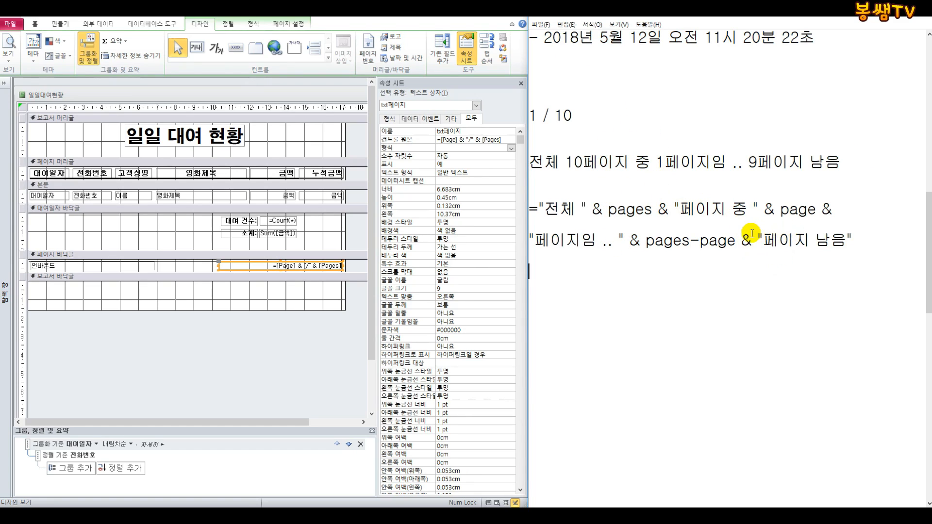
left_click_drag(857, 241, 538, 214)
left_click(616, 229)
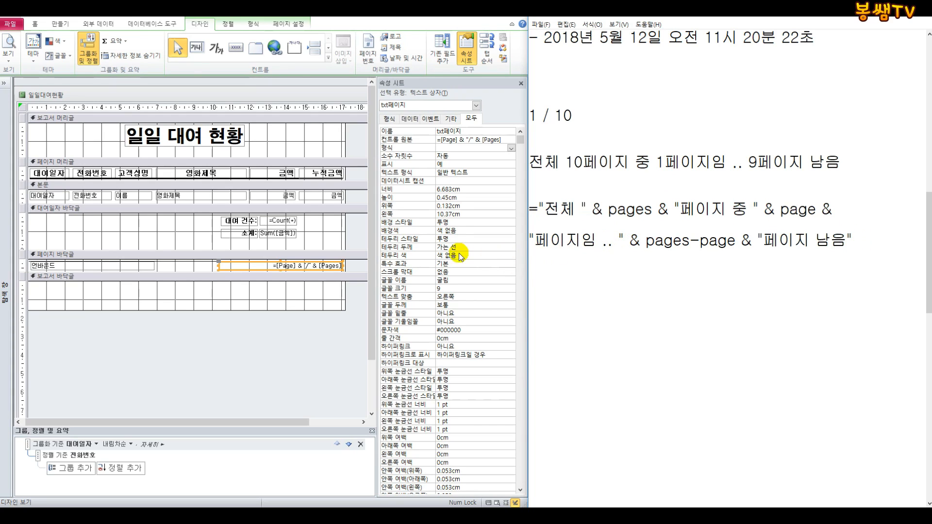
Step: Set the control source of txt날짜 in the page footer to =Now() for requirement 9
scroll(666, 196, "up", 4)
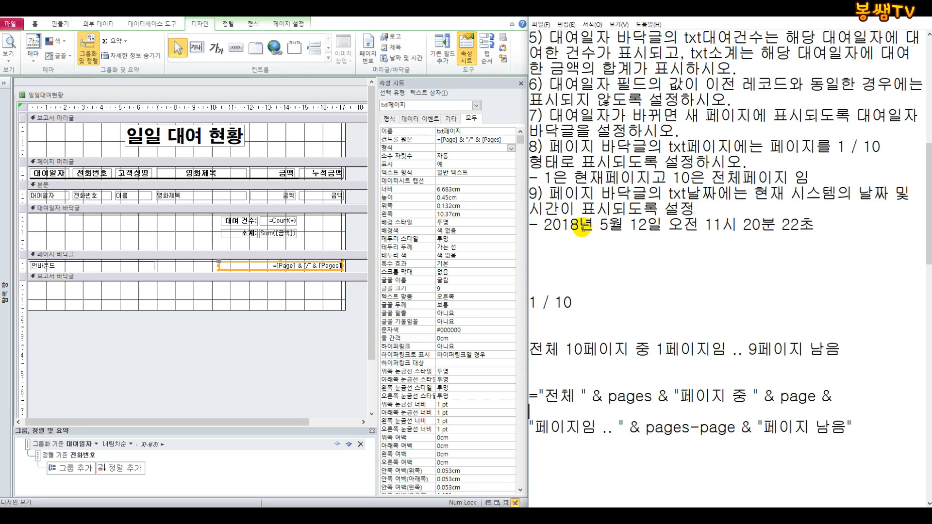
scroll(583, 227, "down", 1)
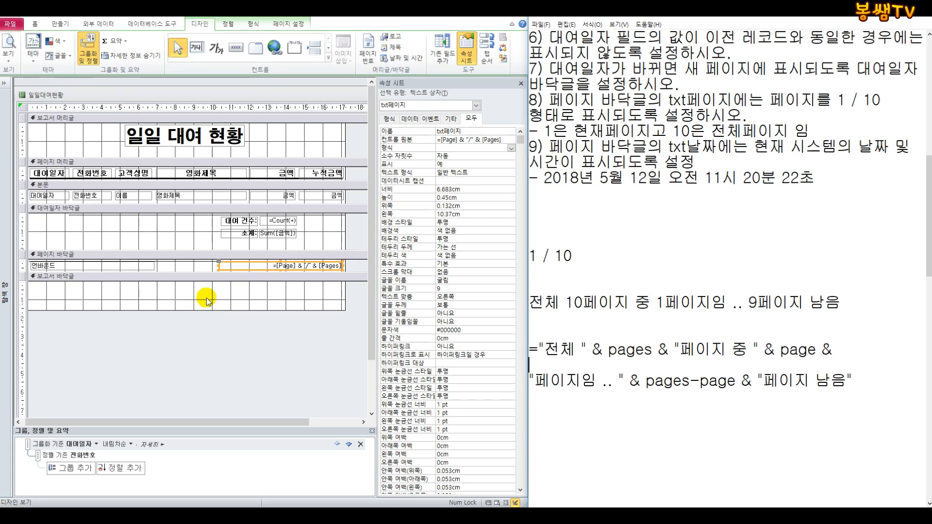
left_click(83, 265)
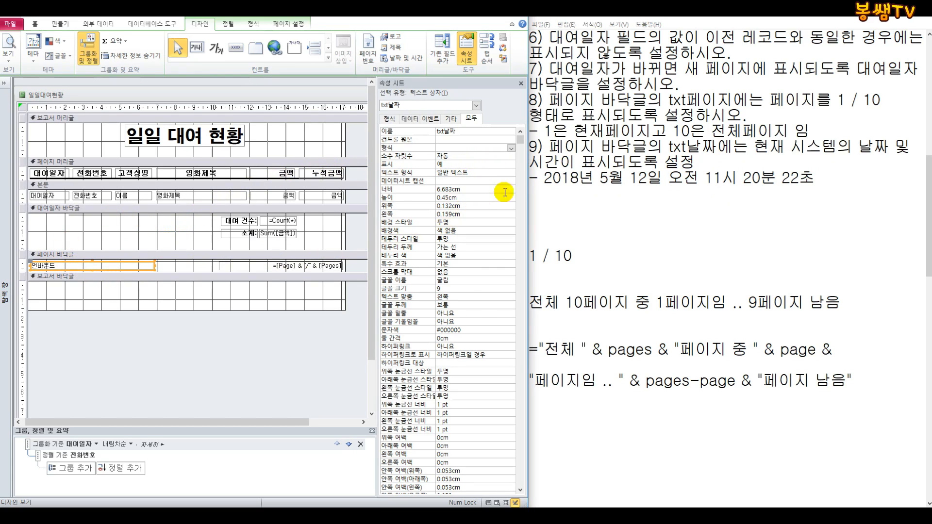
left_click(447, 140)
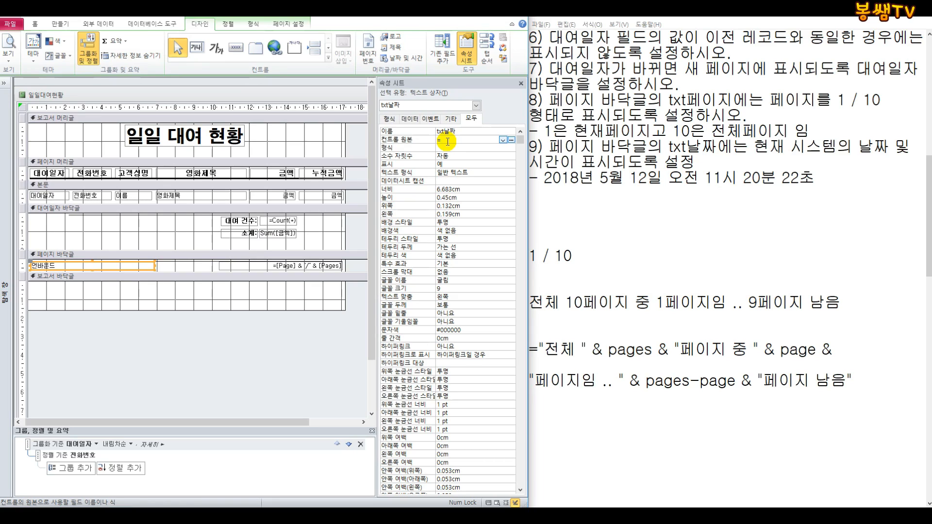
key("Return")
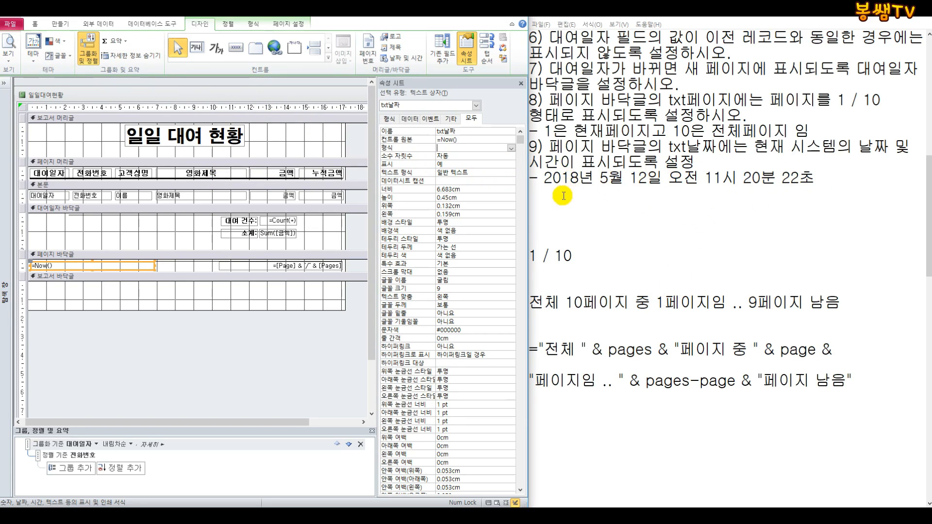
Step: Note the date format yyyy년 m월 d일 on a new line below requirement 9's sample date
left_click(567, 219)
key("Return")
key("Return")
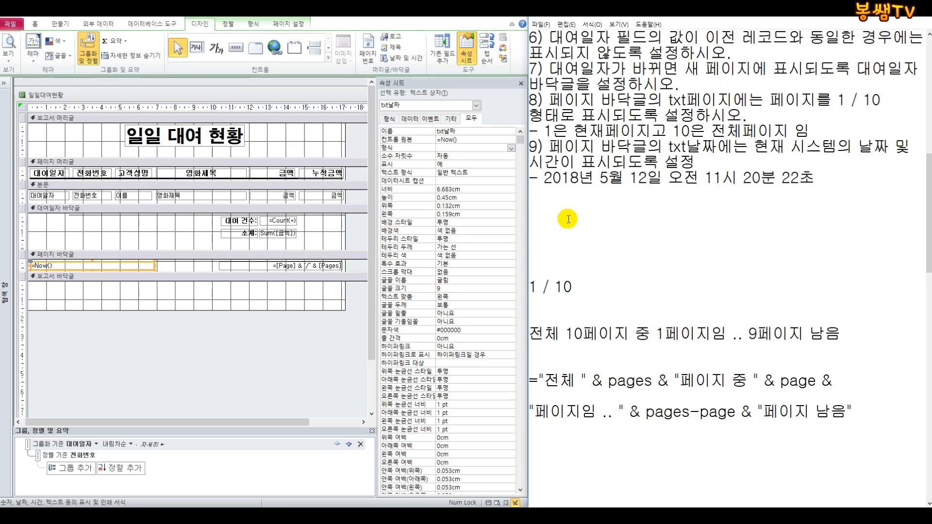
type("yyyy")
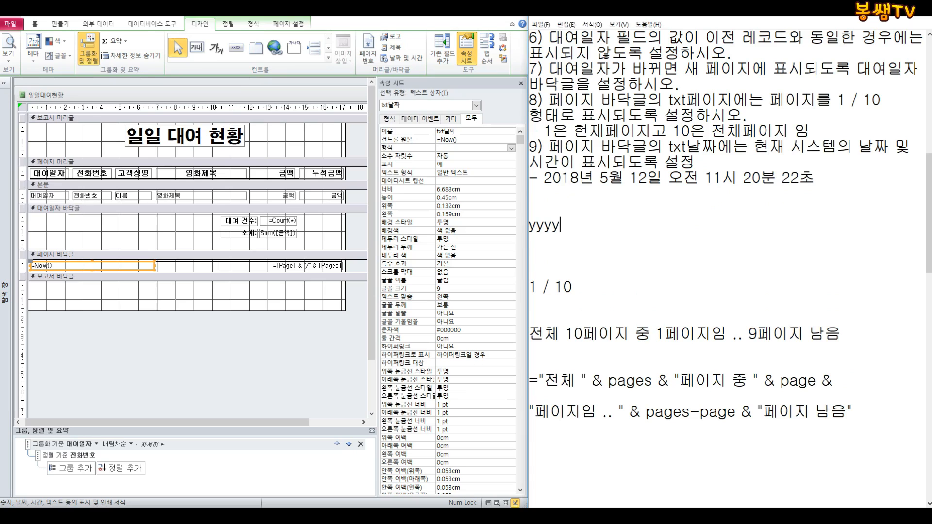
type("년")
type("1")
key("BackSpace")
type("d일")
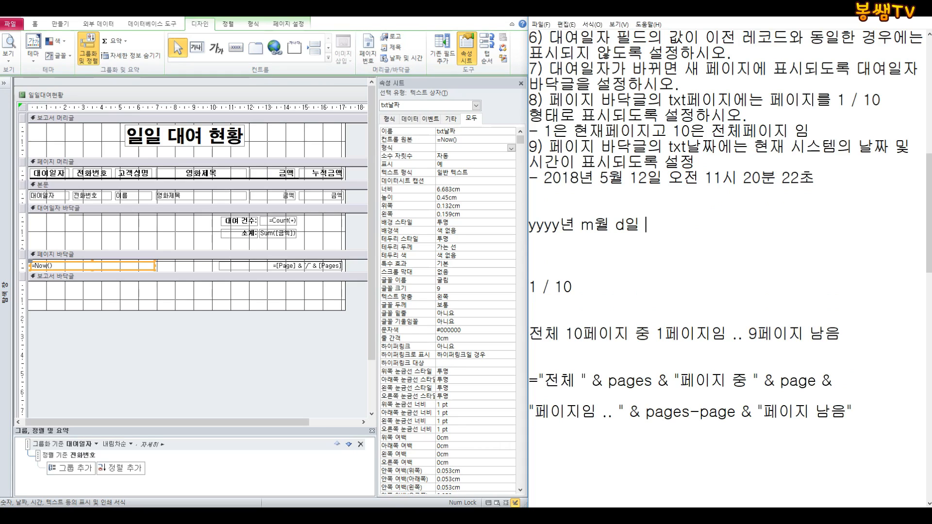
Step: Extend the noted date format with ampm hh to cover the AM/PM marker and the hour
type("ampn")
key("BackSpace")
type("m")
type("ㅗㅗ")
key("BackSpace")
key("BackSpace")
type("hh")
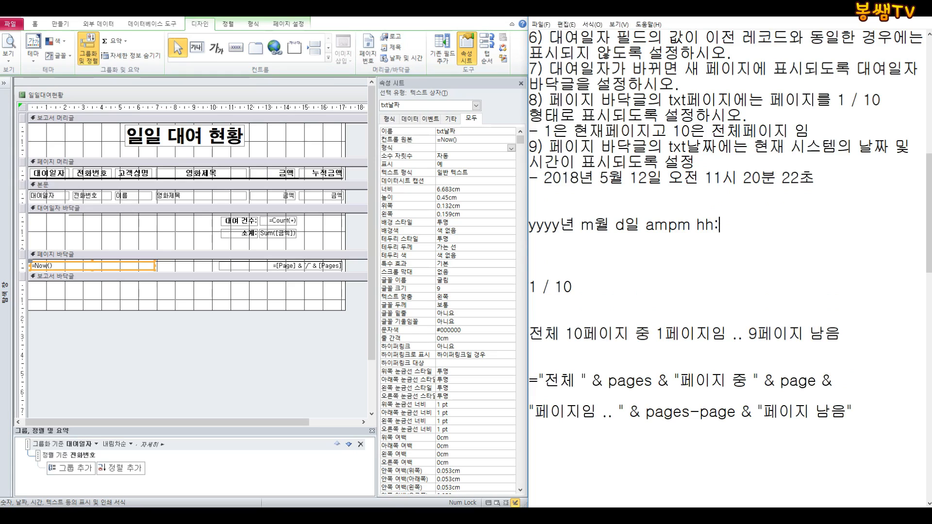
type(":nn:ss")
key("BackSpace")
key("BackSpace")
key("BackSpace")
key("BackSpace")
key("BackSpace")
key("BackSpace")
Step: Complete the noted format with 시 nn분 ss초 and copy the whole pattern into txt날짜's format property
type("시 nn분 ss초")
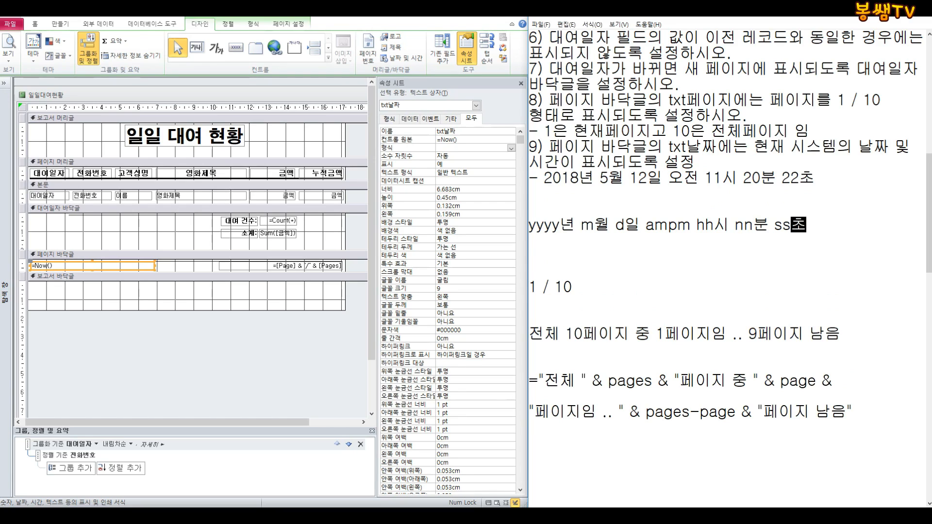
left_click_drag(809, 225, 521, 221)
key("ctrl+c")
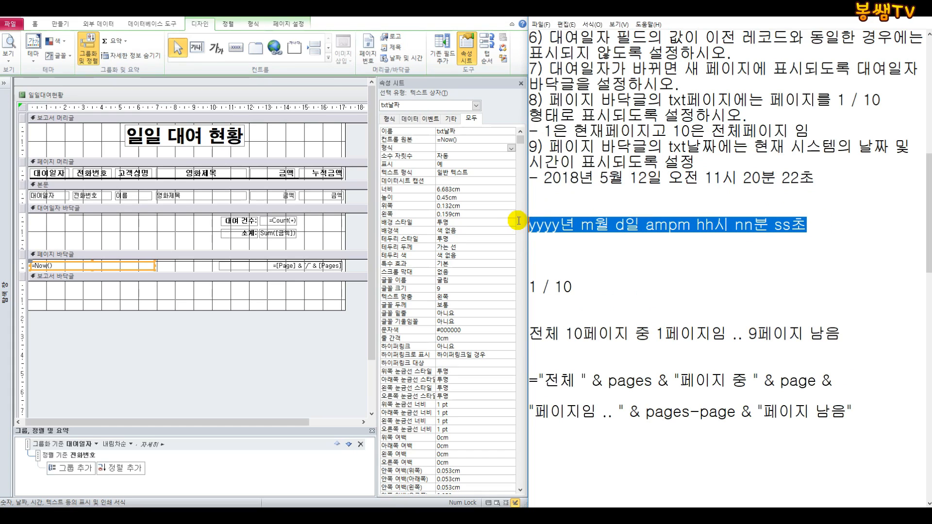
left_click(458, 140)
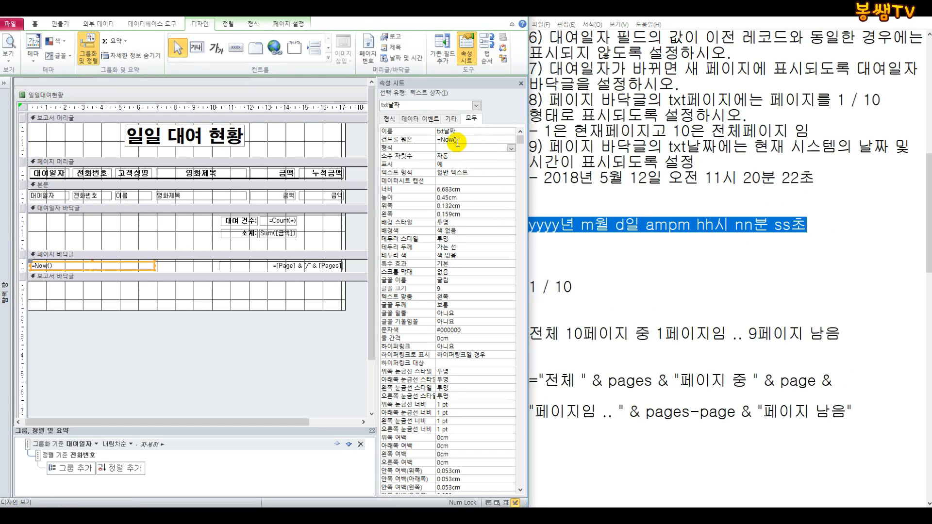
left_click(446, 148)
key("ctrl+v")
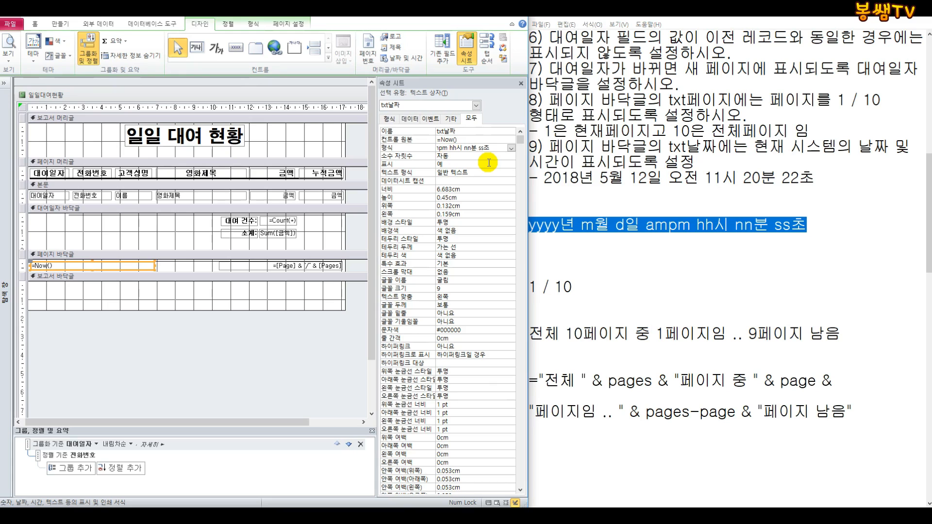
key("Return")
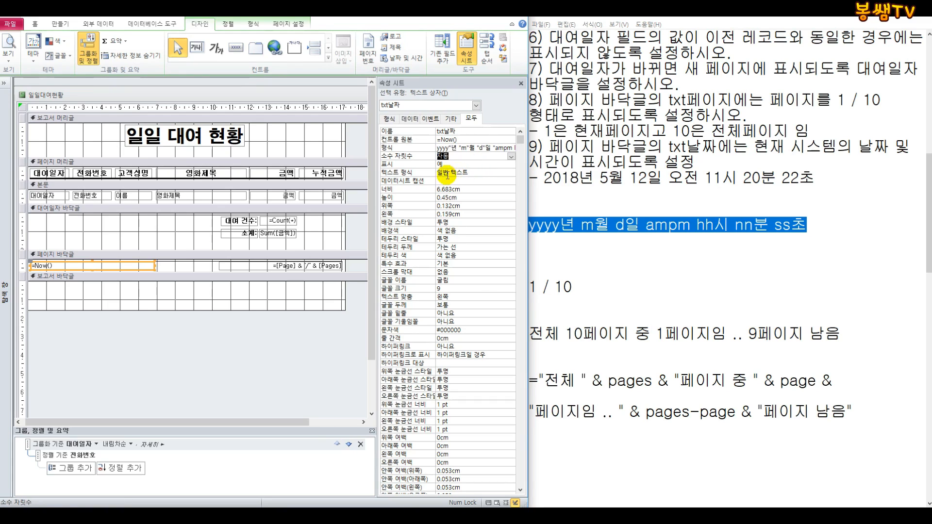
Step: Check the date, time and page number in the page footer in the report's print preview
left_click(3, 61)
left_click(40, 102)
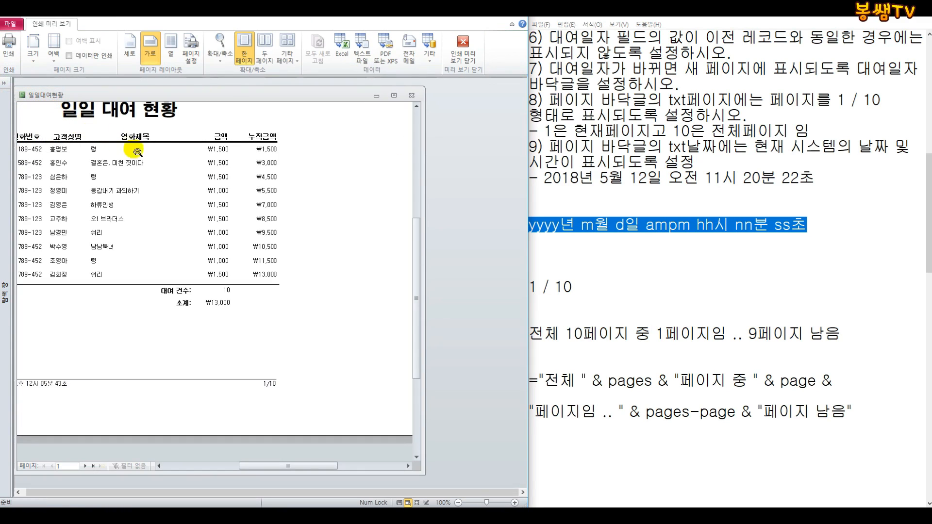
mouse_move(245, 470)
left_mouse_down()
mouse_move(267, 470)
mouse_move(212, 458)
mouse_move(241, 464)
left_mouse_up()
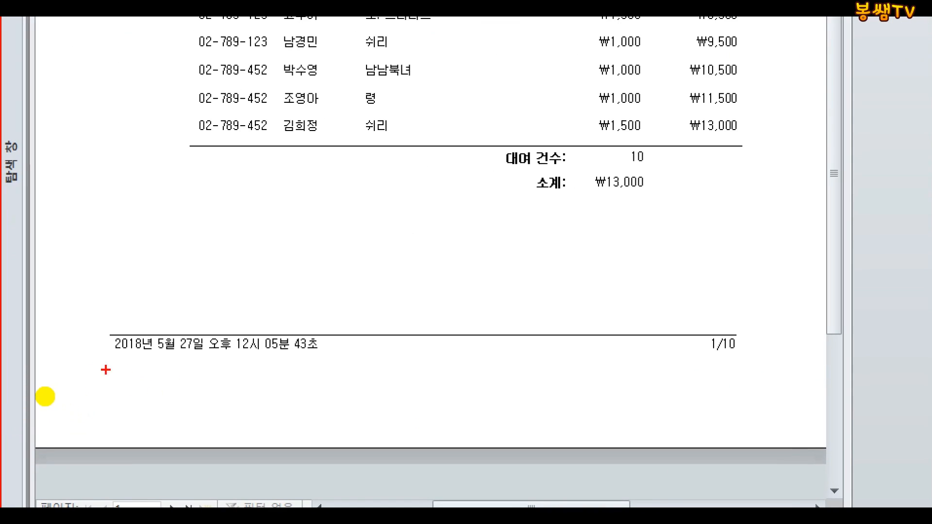
left_click_drag(88, 369, 370, 369)
mouse_move(302, 377)
left_mouse_down()
mouse_move(380, 296)
mouse_move(309, 394)
left_mouse_up()
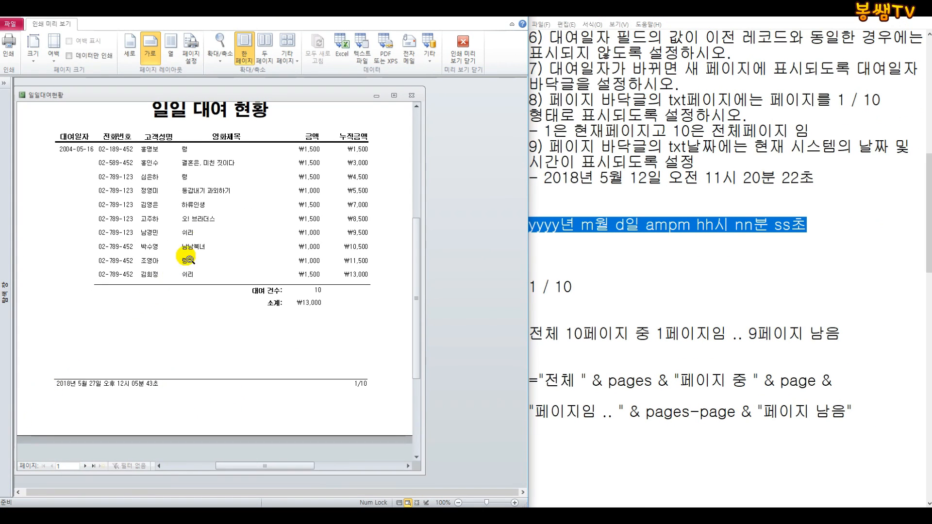
left_click(461, 57)
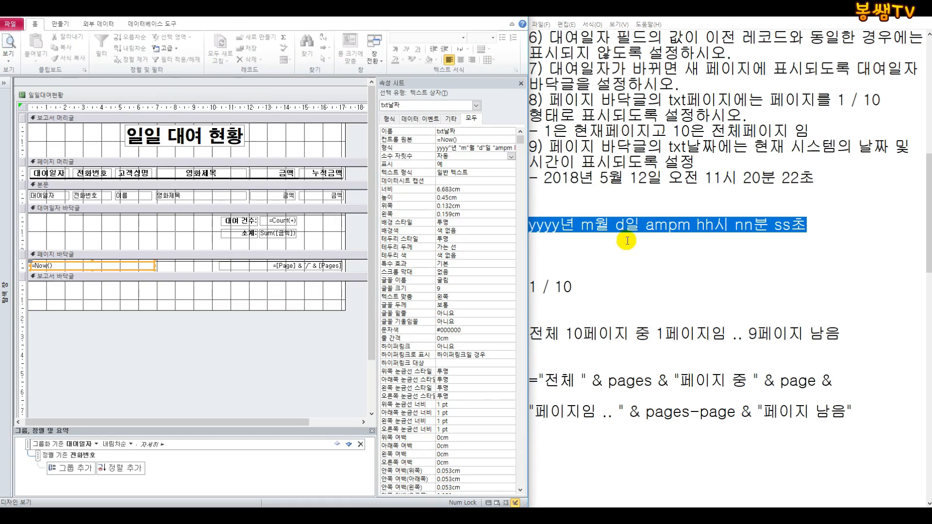
Step: Close the report's 그룹, 정렬 및 요약 pane
left_click(637, 282)
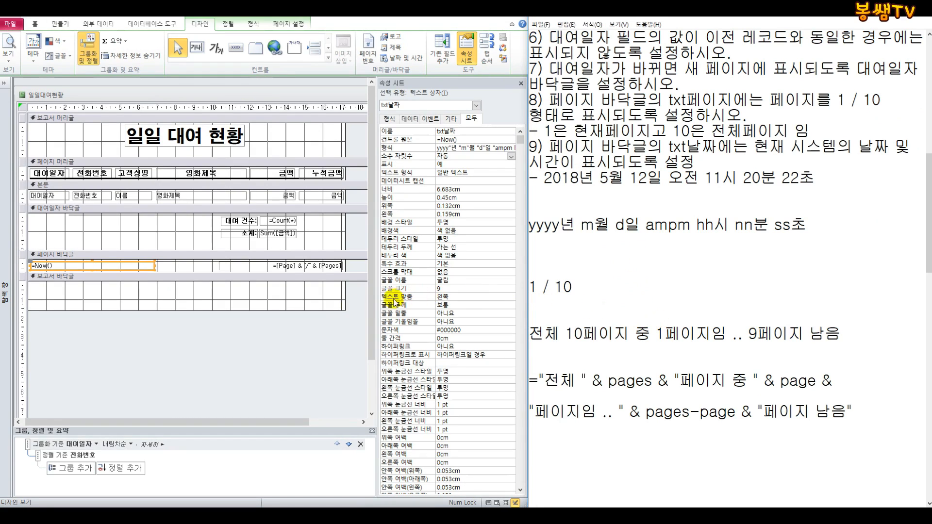
left_click(372, 431)
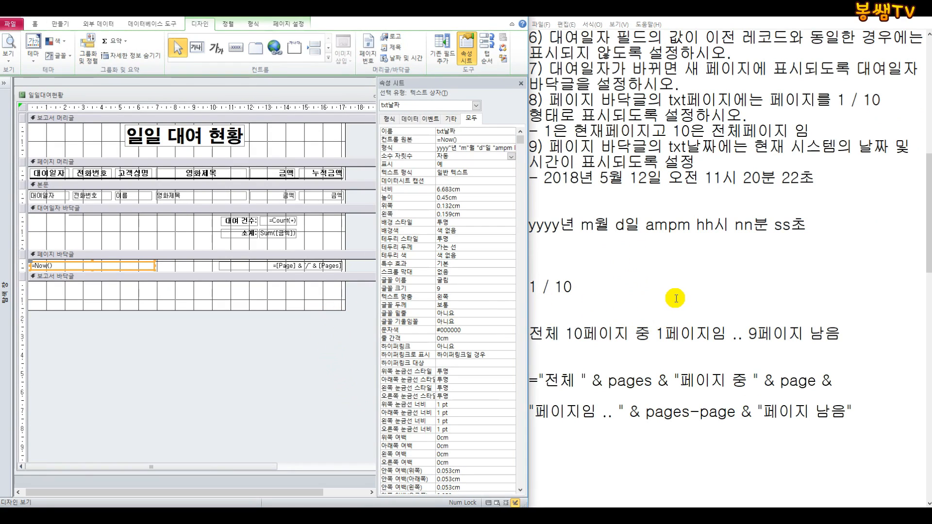
Step: Review the nine report requirements in the notes from beginning to end against the report design
scroll(651, 297, "up", 10)
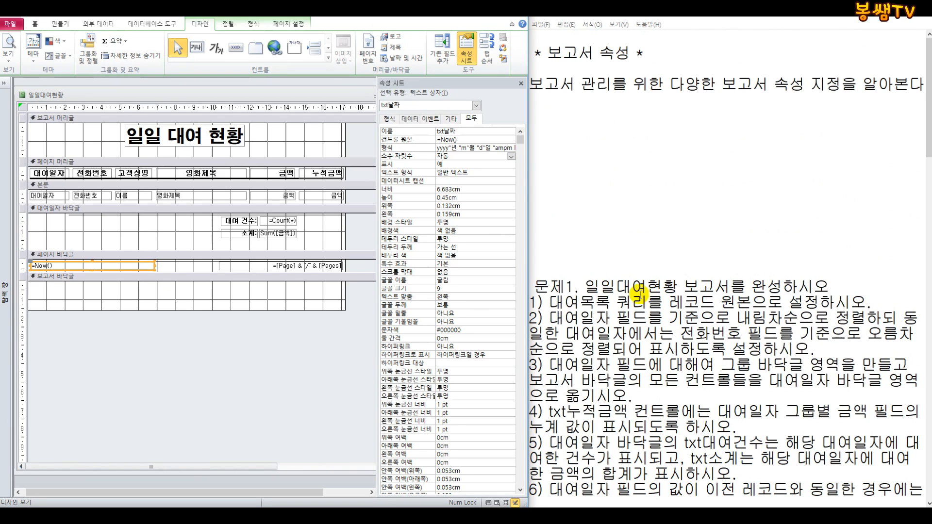
scroll(632, 119, "down", 4)
scroll(718, 145, "up", 4)
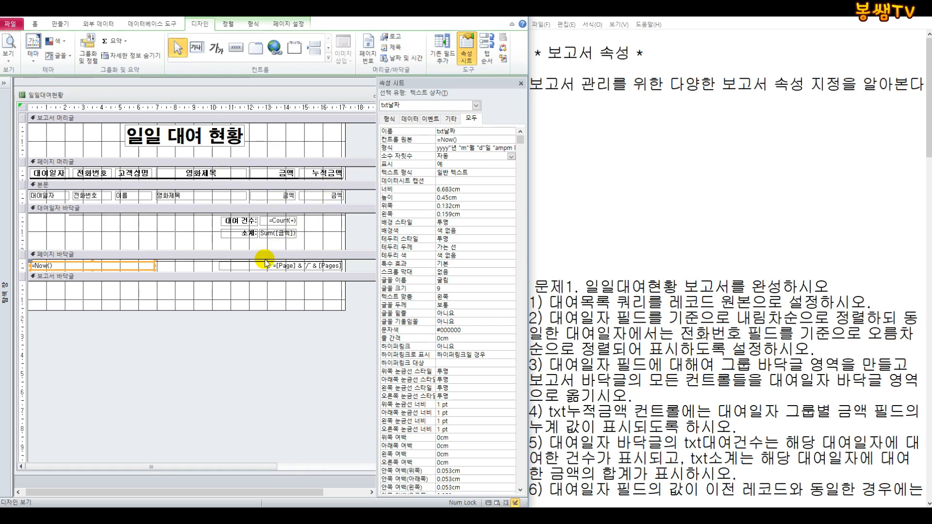
scroll(668, 160, "down", 6)
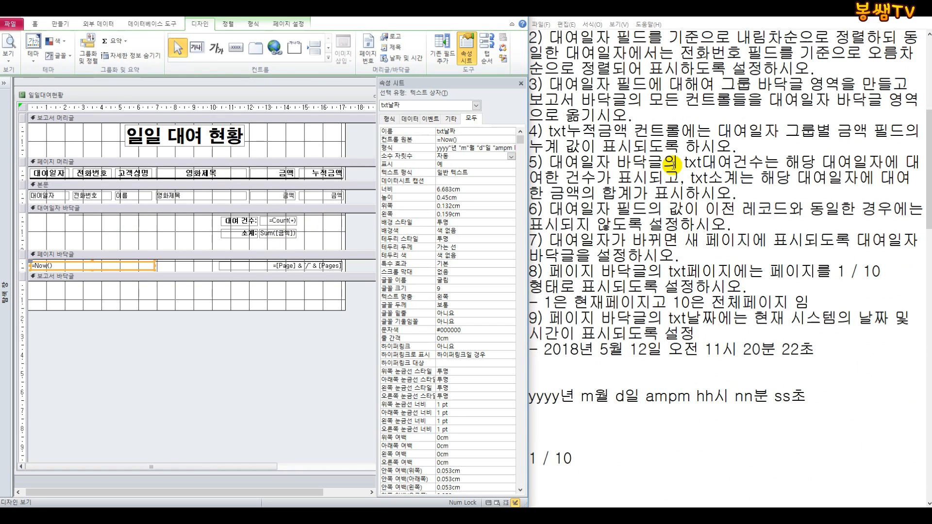
scroll(670, 164, "down", 4)
scroll(670, 164, "up", 4)
scroll(668, 165, "up", 6)
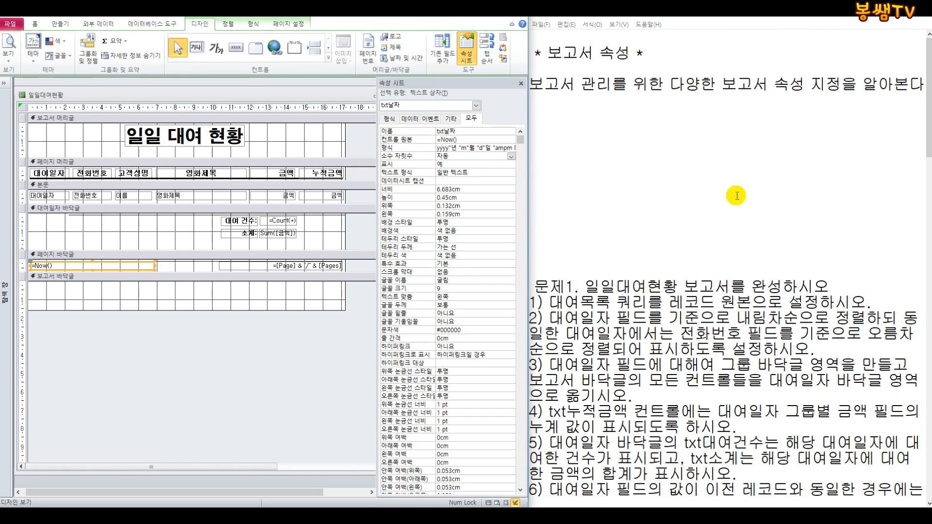
scroll(714, 207, "down", 5)
scroll(686, 287, "up", 5)
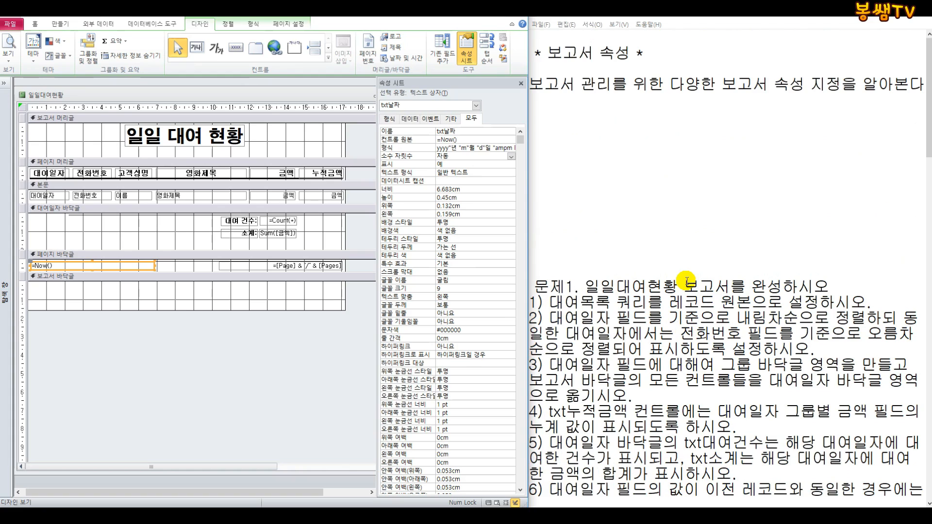